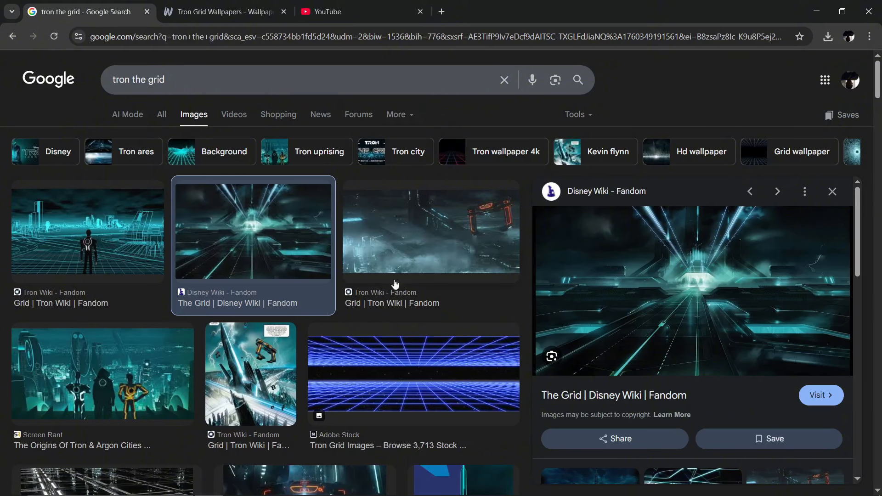
# Examine the Tron grid image results, previewing the Instagram figure-on-the-bridge picture and the vionicireland.com tower picture as references
pyautogui.click(833, 193)
pyautogui.scroll(-1, 197, 227)
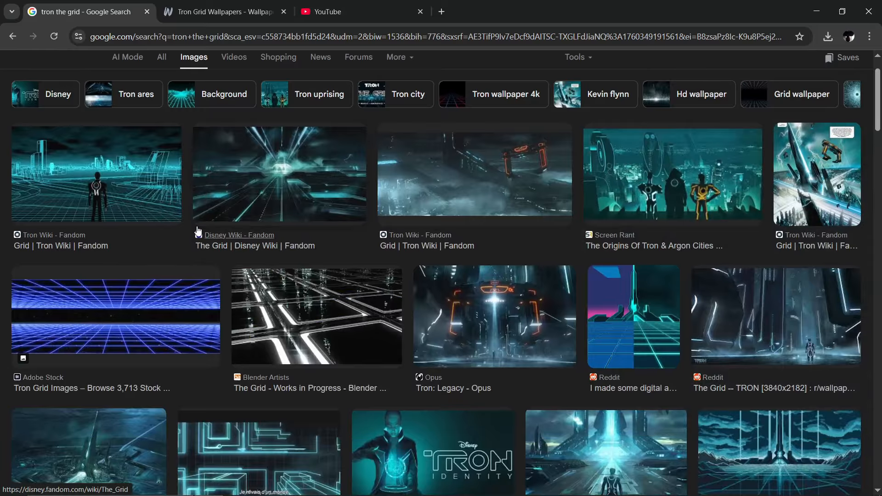
pyautogui.scroll(-3, 198, 231)
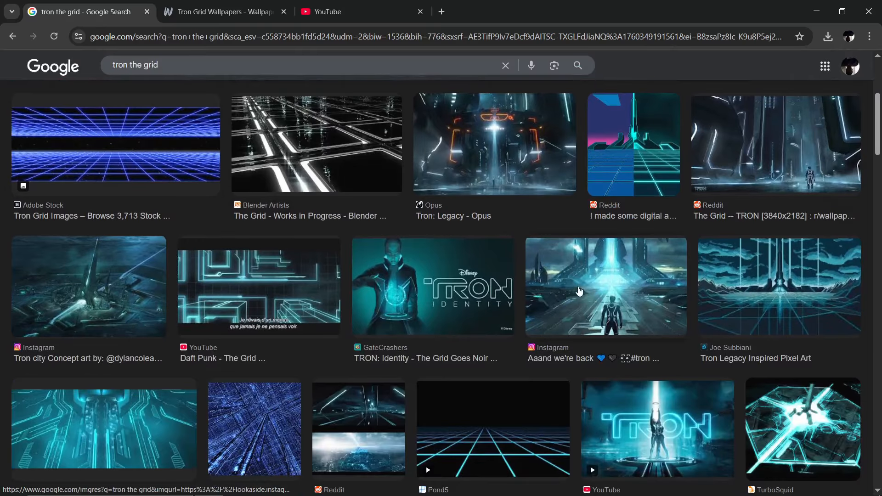
pyautogui.click(579, 291)
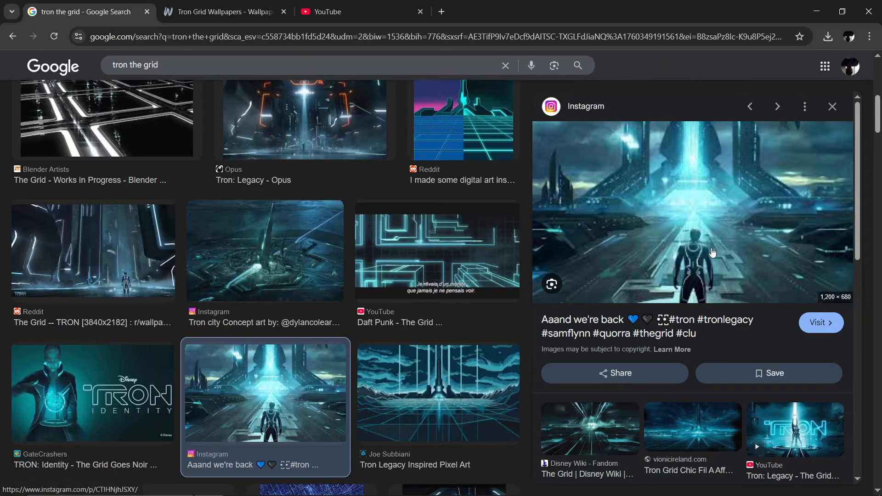
pyautogui.click(657, 415)
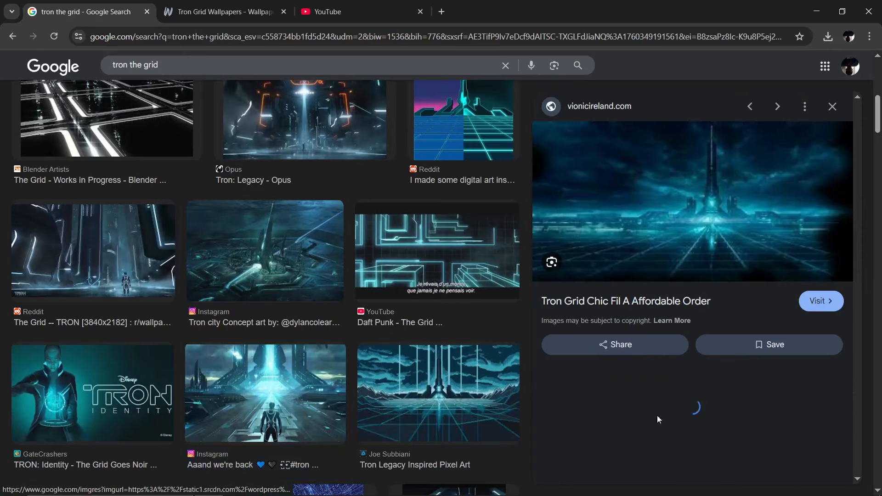
pyautogui.click(833, 111)
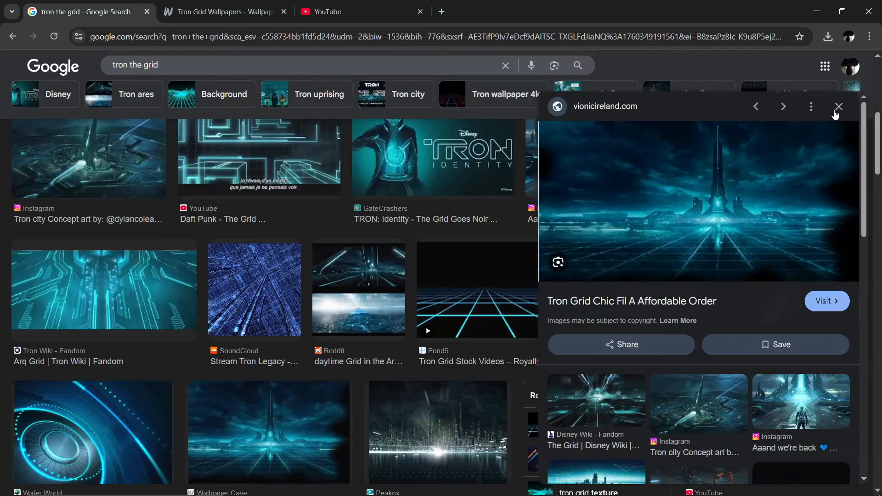
pyautogui.scroll(-3, 376, 302)
pyautogui.scroll(3, 377, 301)
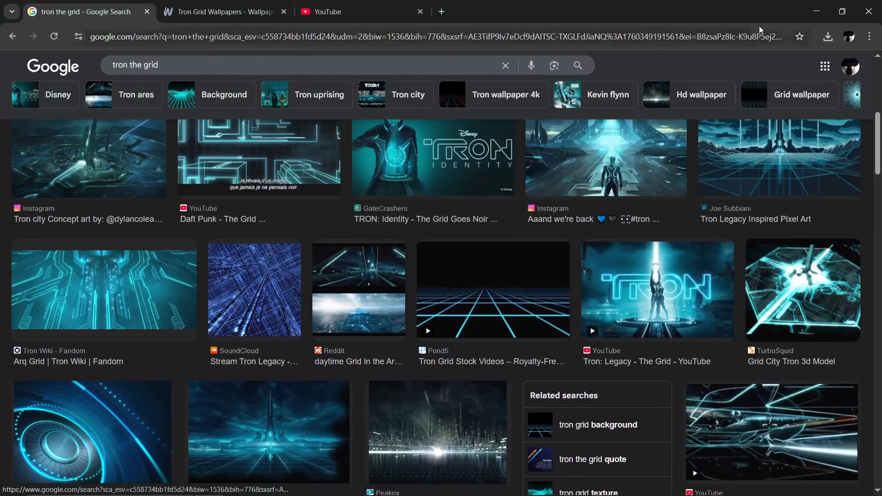
# Switch to Blender, close the file browser window, and add a cube mesh at the world origin
pyautogui.click(808, 18)
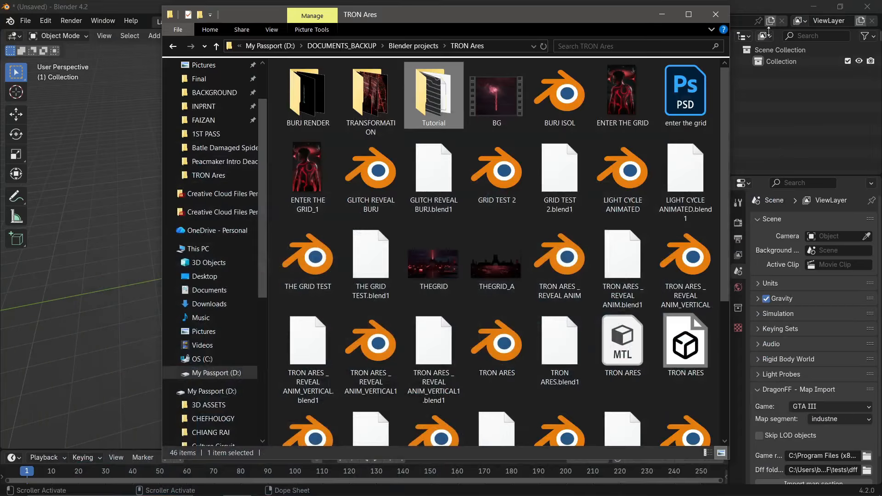
pyautogui.click(714, 15)
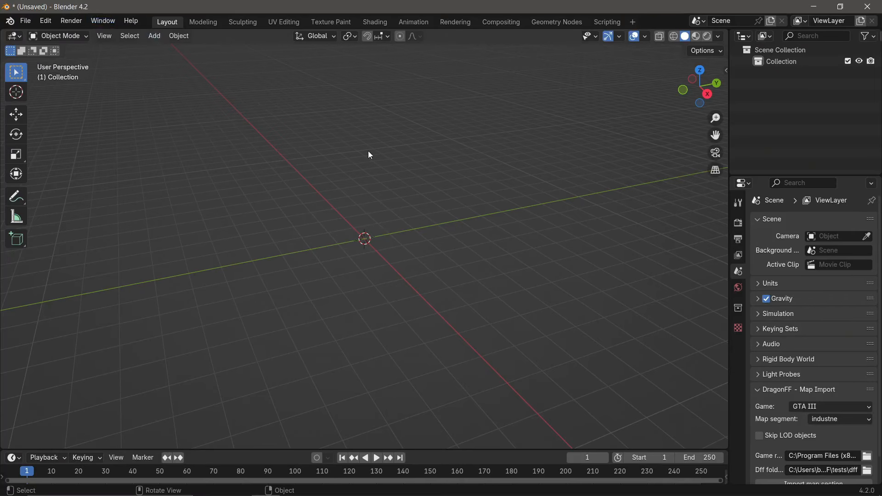
pyautogui.press('KP_1')
pyautogui.moveTo(369, 153); pyautogui.dragTo(403, 257, button='middle')
pyautogui.press('KP_1')
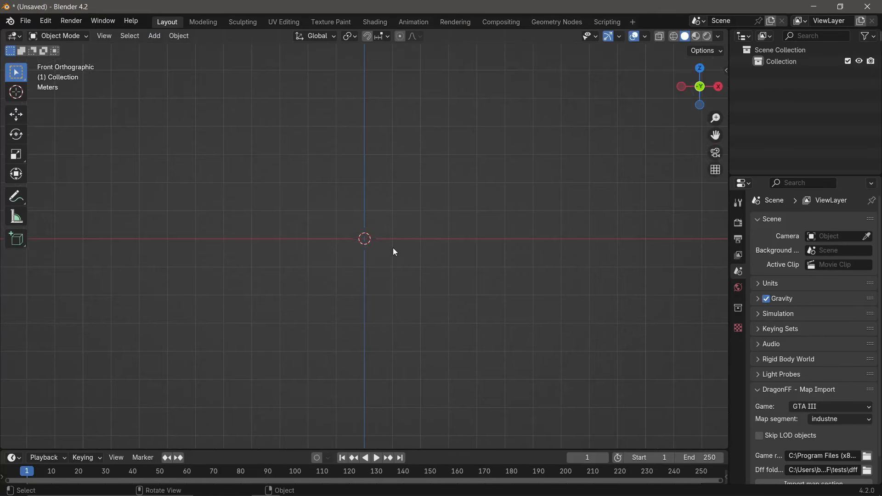
pyautogui.hotkey('shift', 'a')
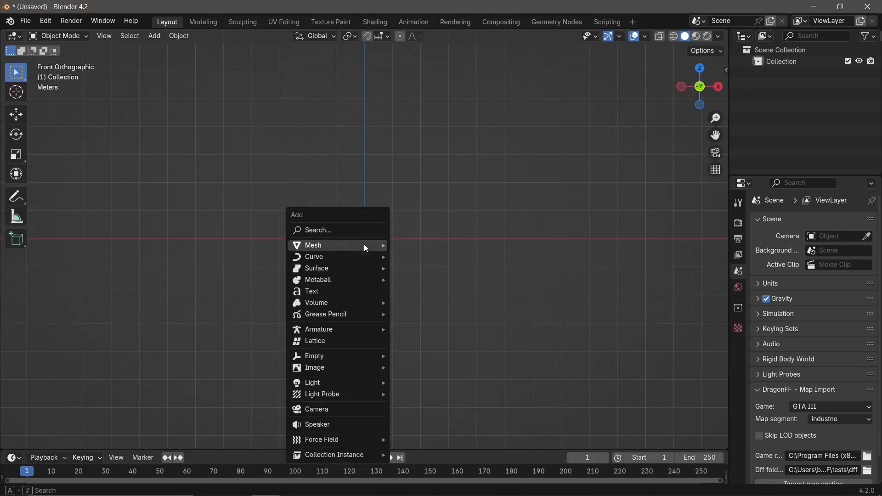
pyautogui.moveTo(340, 246)
pyautogui.click(414, 257)
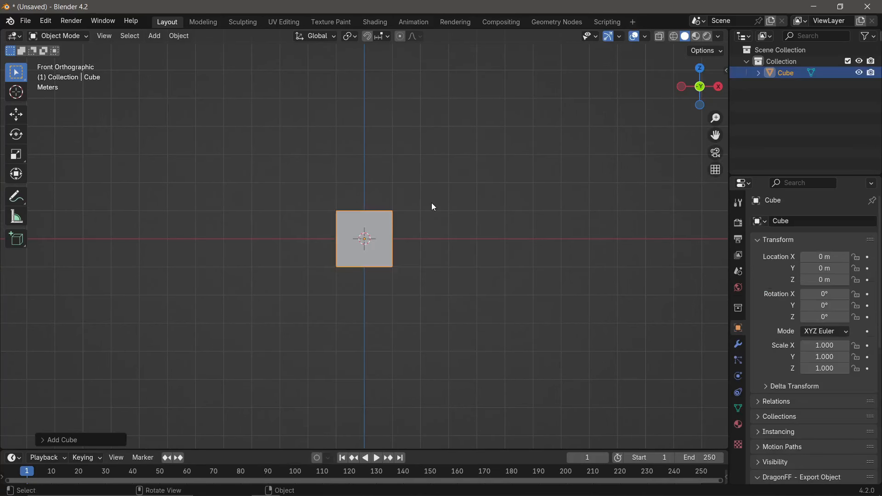
# Raise the cube 1 m along the Z axis so that it sits on the ground plane
pyautogui.press('g')
pyautogui.press('z')
pyautogui.click(430, 181)
pyautogui.moveTo(429, 181); pyautogui.dragTo(369, 229, button='middle')
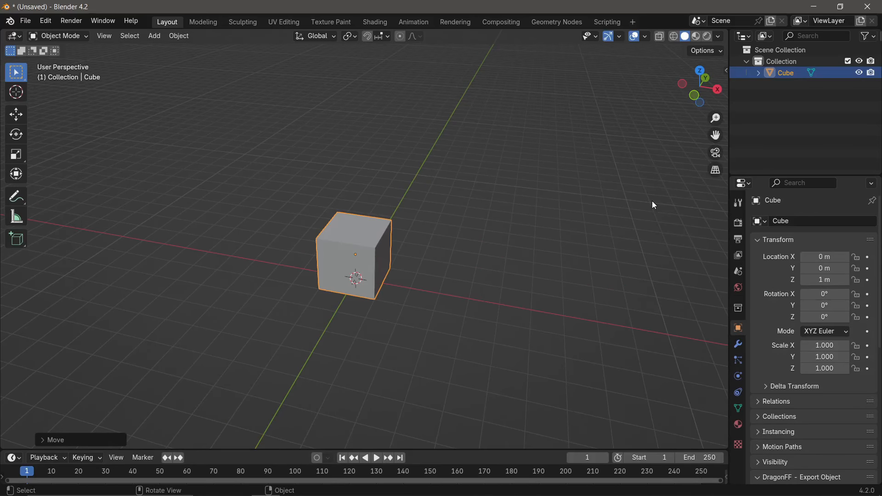
# Set the cube's dimensions to 10 m in X, 12 m in Y and 25 m in Z
pyautogui.press('n')
pyautogui.click(632, 248)
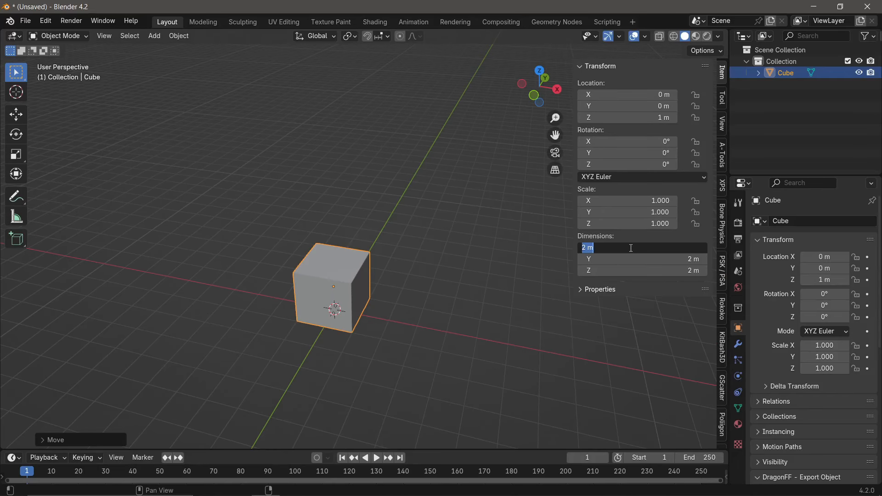
pyautogui.write('10')
pyautogui.press('Tab')
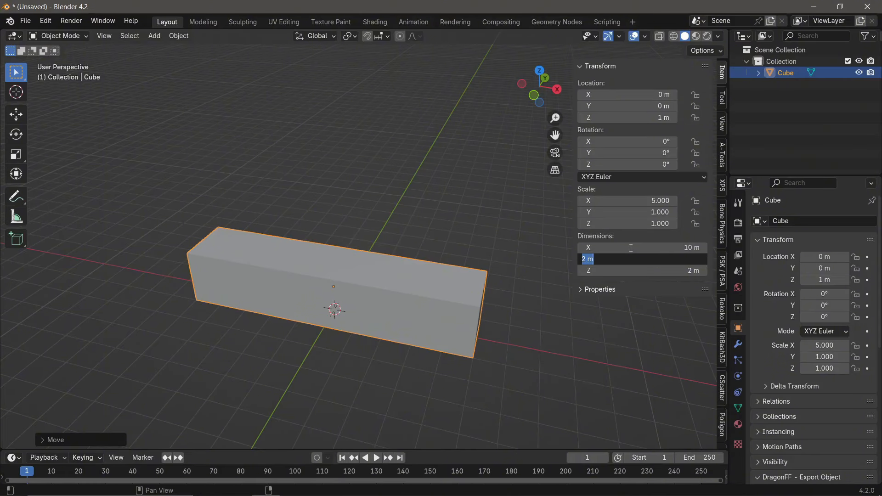
pyautogui.write('12')
pyautogui.press('Tab')
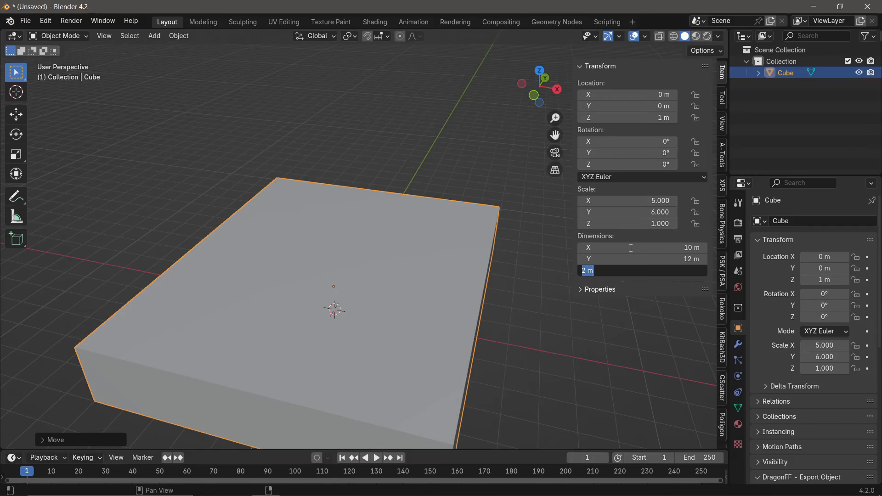
pyautogui.write('25')
pyautogui.press('Return')
# Move the block to -15 m on X and raise it to 12.5 m on Z so its base rests on the ground
pyautogui.press('KP_1')
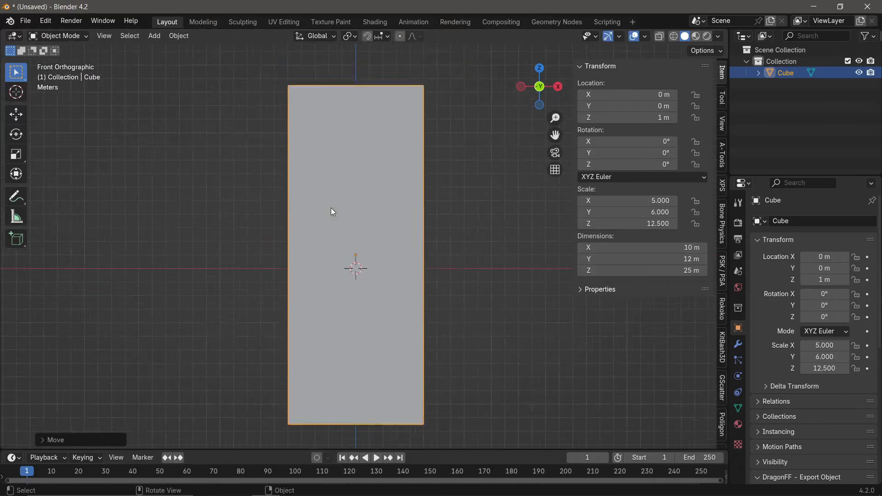
pyautogui.scroll(-3, 334, 212)
pyautogui.press('g')
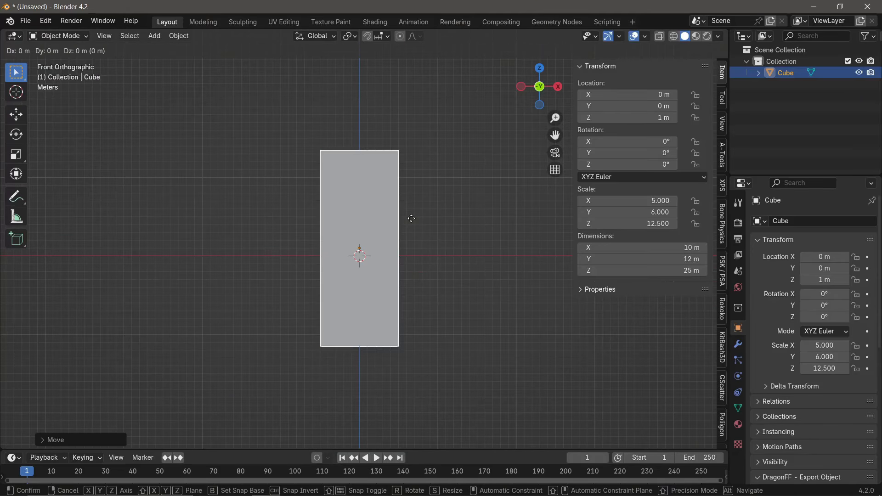
pyautogui.press('x')
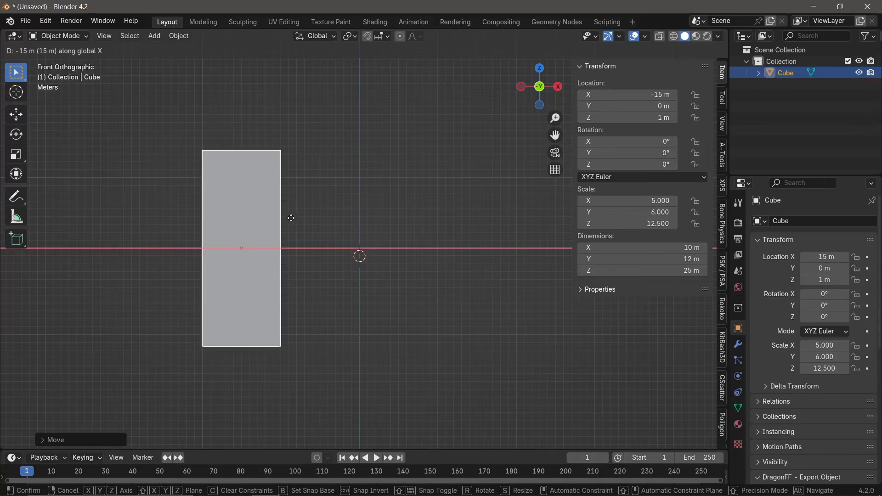
pyautogui.click(291, 219)
pyautogui.press('g')
pyautogui.press('z')
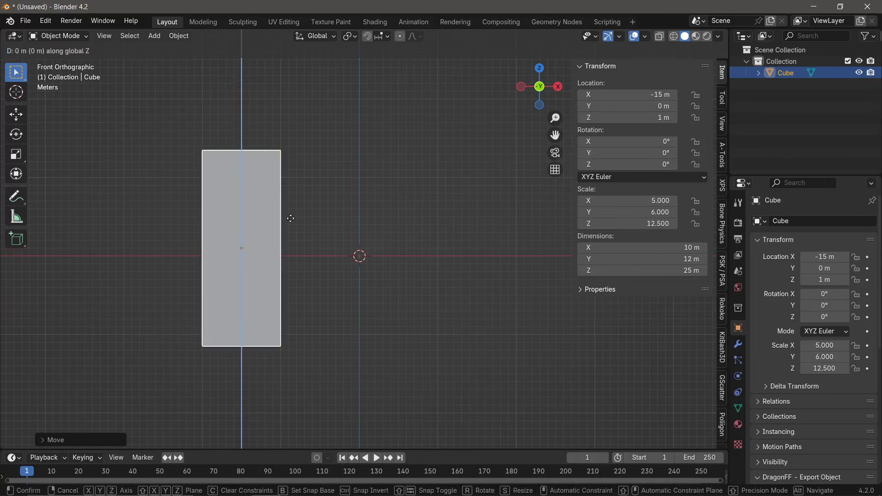
pyautogui.click(309, 129)
pyautogui.moveTo(309, 129); pyautogui.dragTo(648, 313, button='middle')
# Add an empty at the world origin as the centre for mirroring
pyautogui.hotkey('shift', 'a')
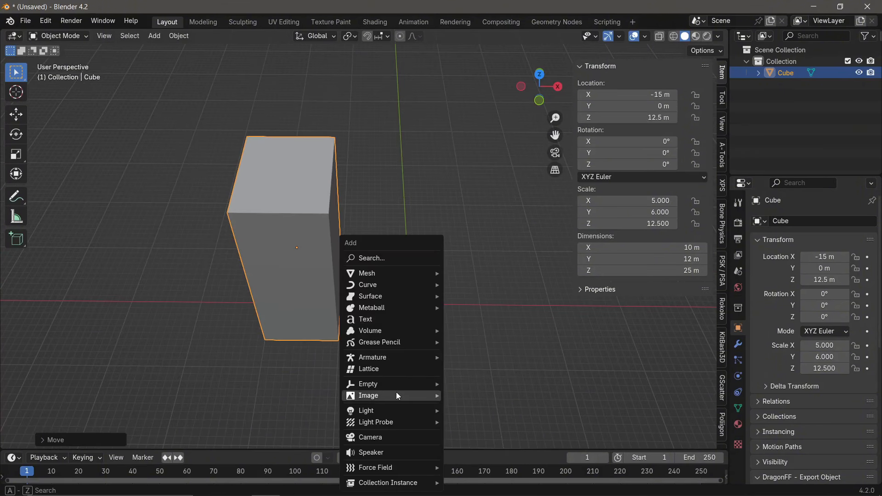
pyautogui.moveTo(404, 385)
pyautogui.click(482, 384)
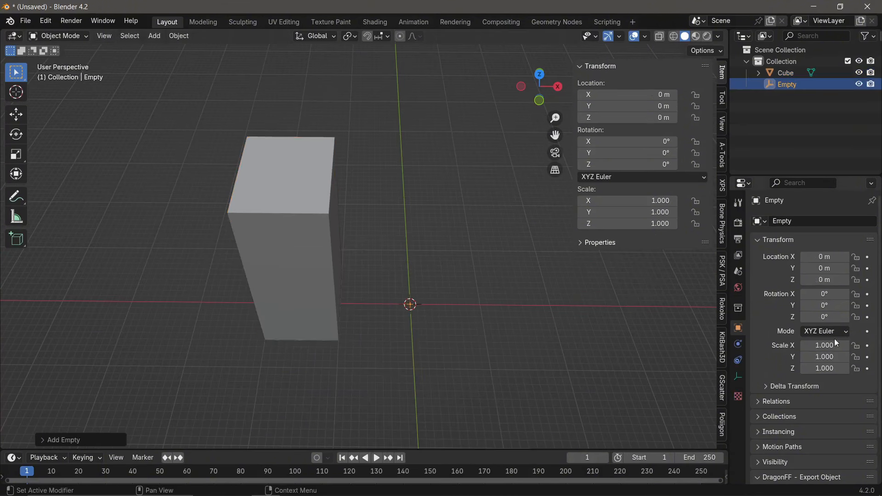
# Select the block and apply its scale
pyautogui.click(238, 238)
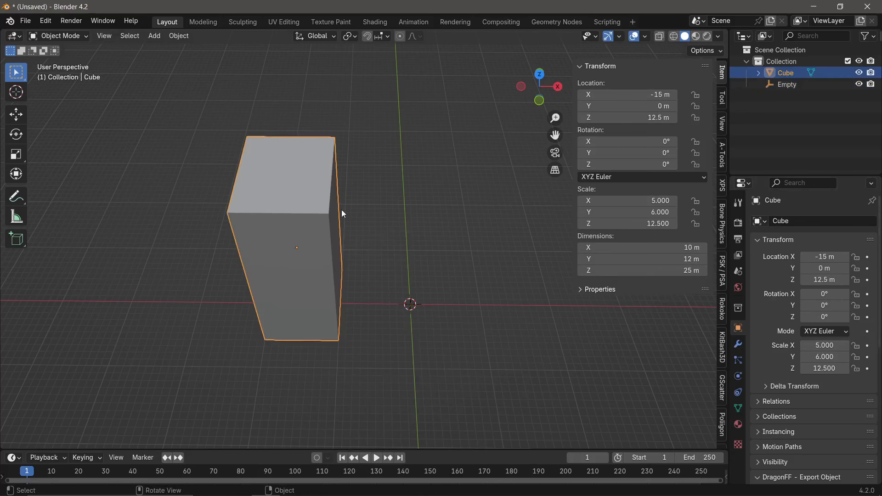
pyautogui.click(739, 345)
pyautogui.hotkey('ctrl', 'a')
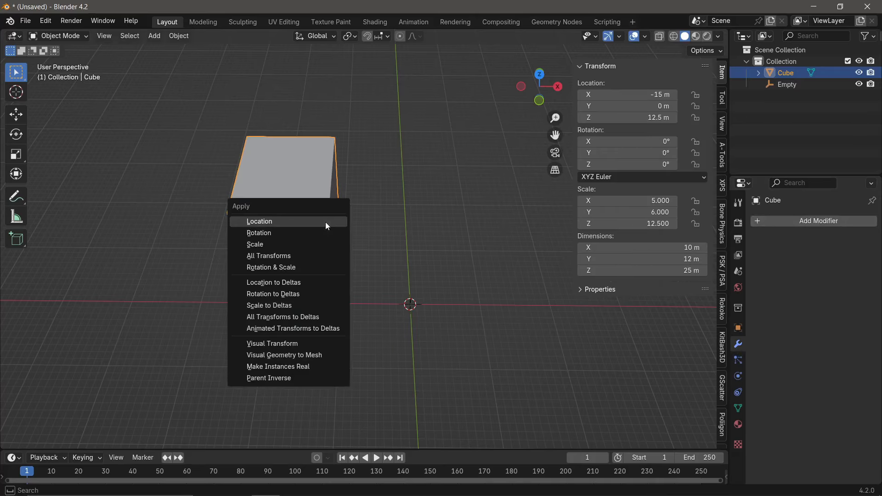
pyautogui.click(306, 246)
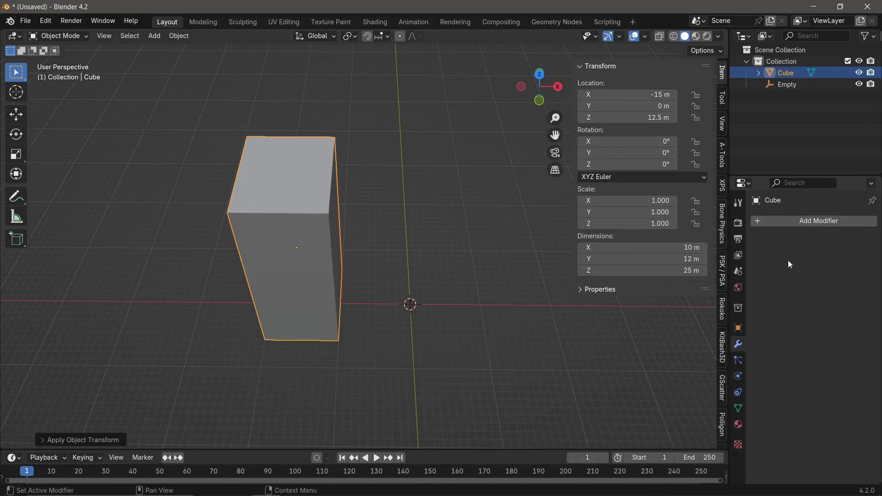
# Add a Mirror modifier to the block on the X axis, using the empty as the mirror object
pyautogui.click(827, 228)
pyautogui.click(759, 225)
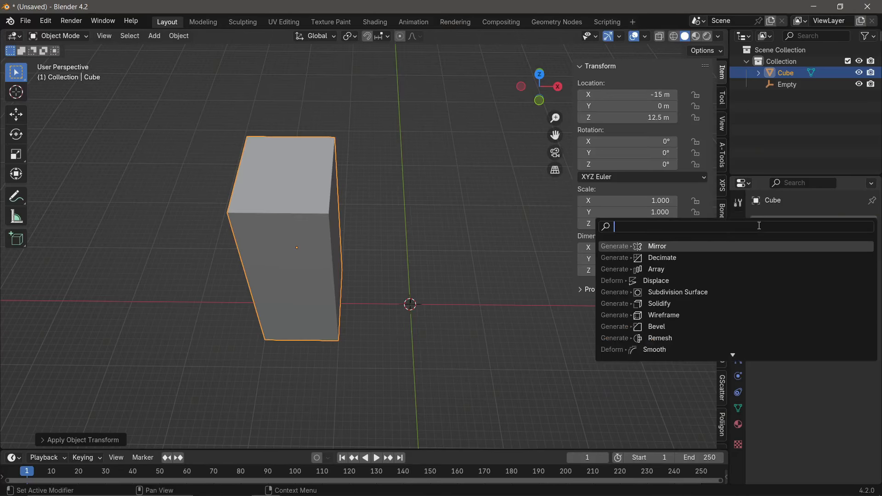
pyautogui.press('Return')
pyautogui.click(813, 299)
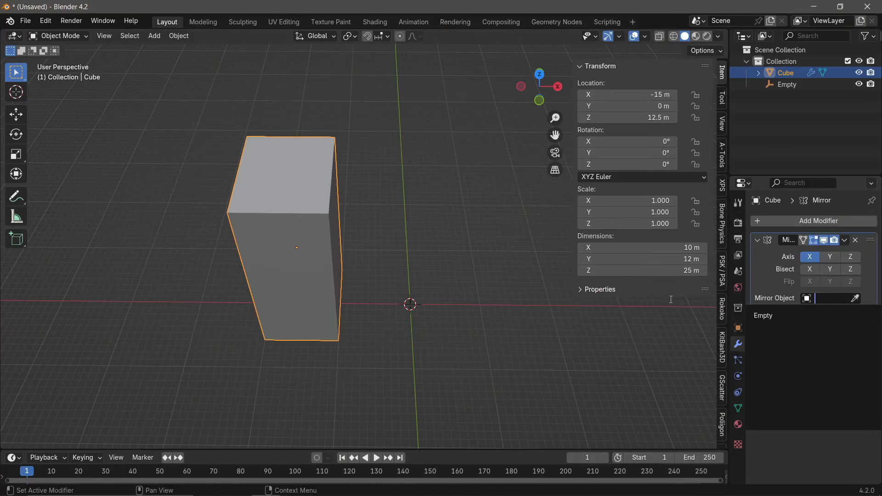
pyautogui.click(764, 316)
# Hide the transform sidebar, enter Edit Mode on the block, and select its bottom face in face select mode
pyautogui.press('KP_1')
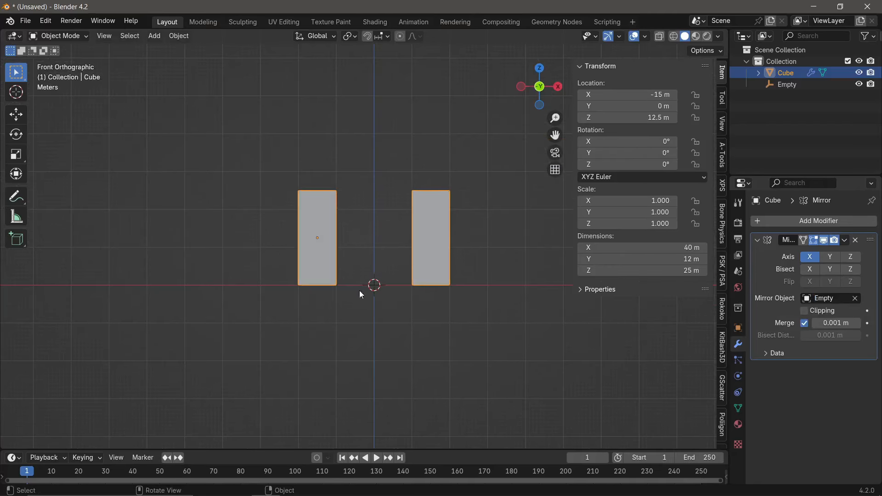
pyautogui.scroll(3, 410, 222)
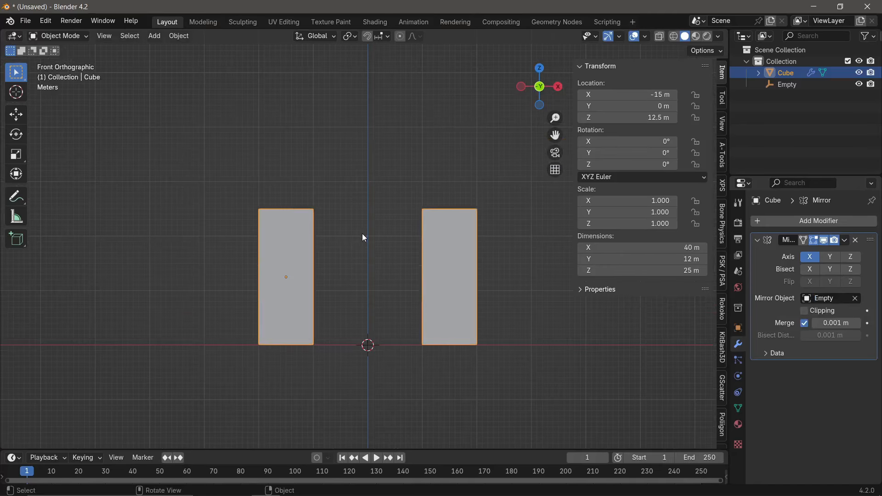
pyautogui.press('n')
pyautogui.press('Tab')
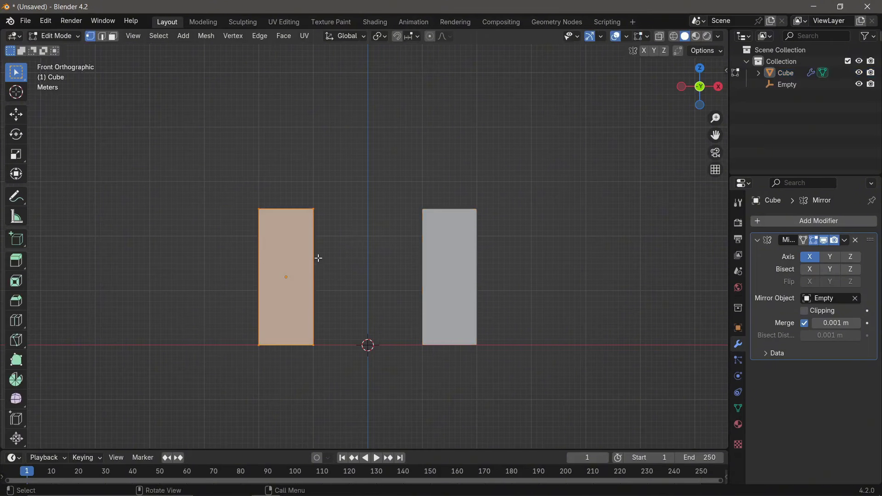
pyautogui.moveTo(318, 259); pyautogui.dragTo(322, 207, button='middle')
pyautogui.click(115, 38)
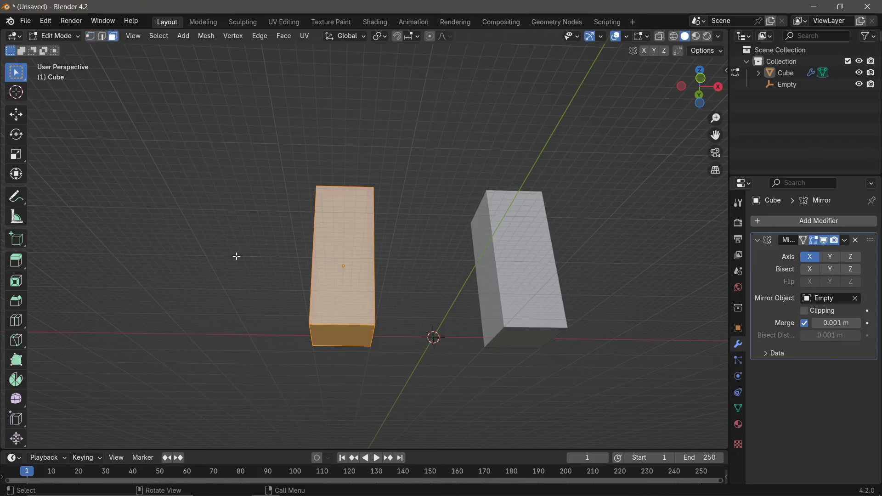
pyautogui.click(348, 335)
pyautogui.press('KP_1')
# Switch to Chrome to examine the Instagram and vionicireland.com reference images of the Tron tower again, and return to Blender
pyautogui.click(208, 490)
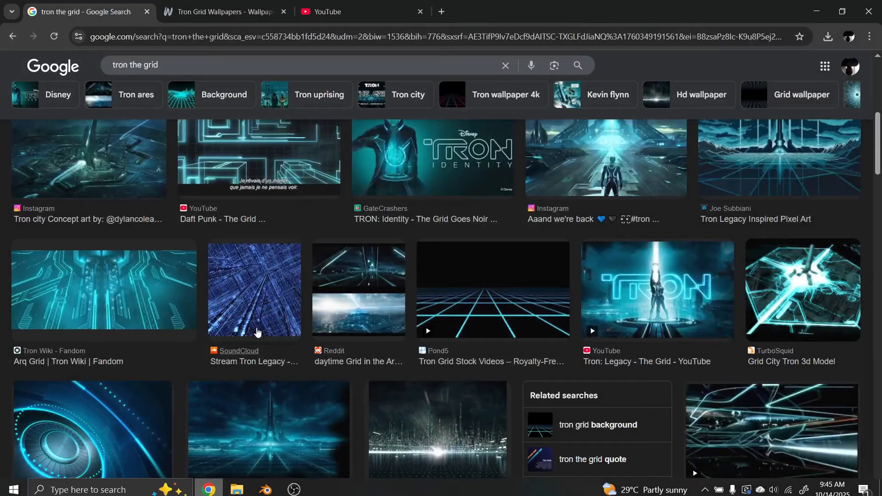
pyautogui.scroll(10, 258, 331)
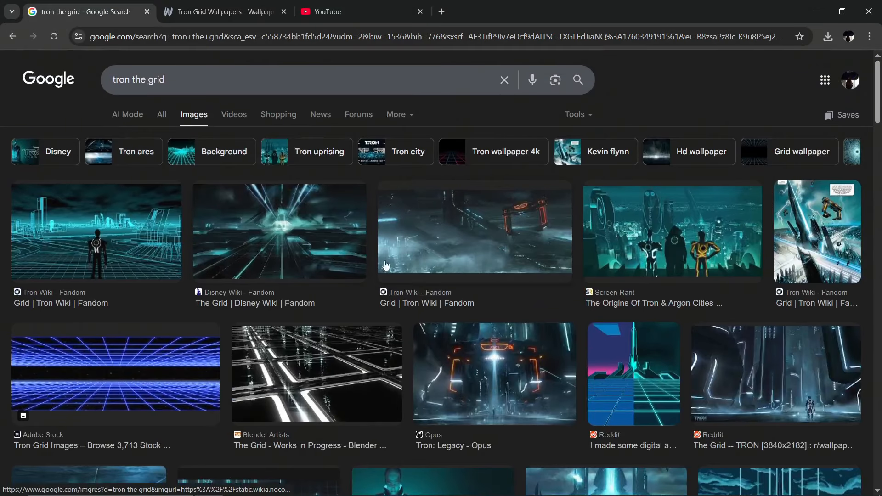
pyautogui.scroll(-3, 385, 266)
pyautogui.click(538, 321)
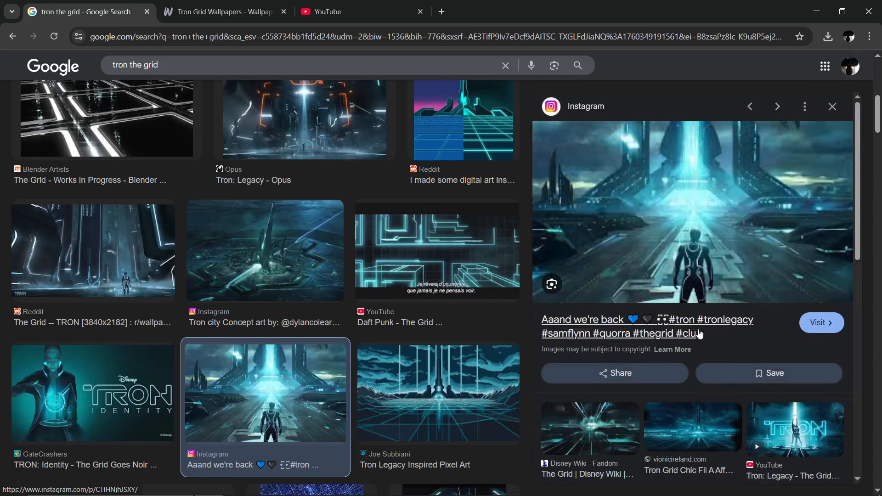
pyautogui.click(671, 432)
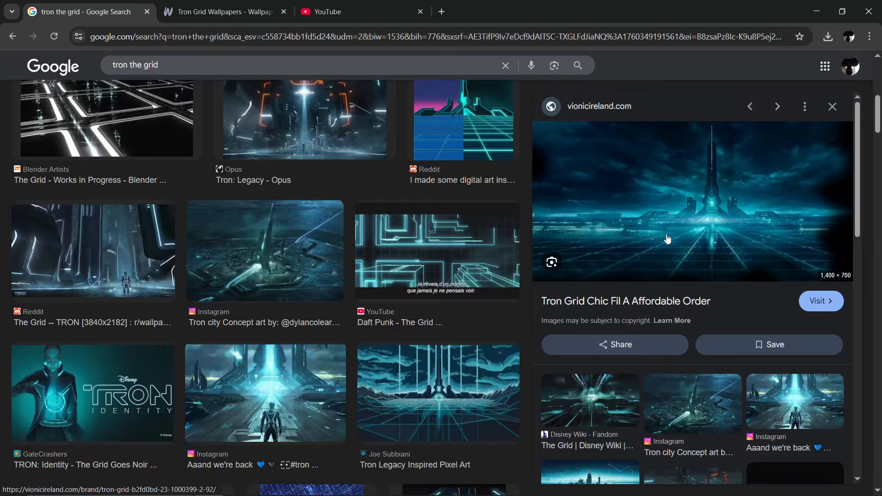
pyautogui.click(808, 14)
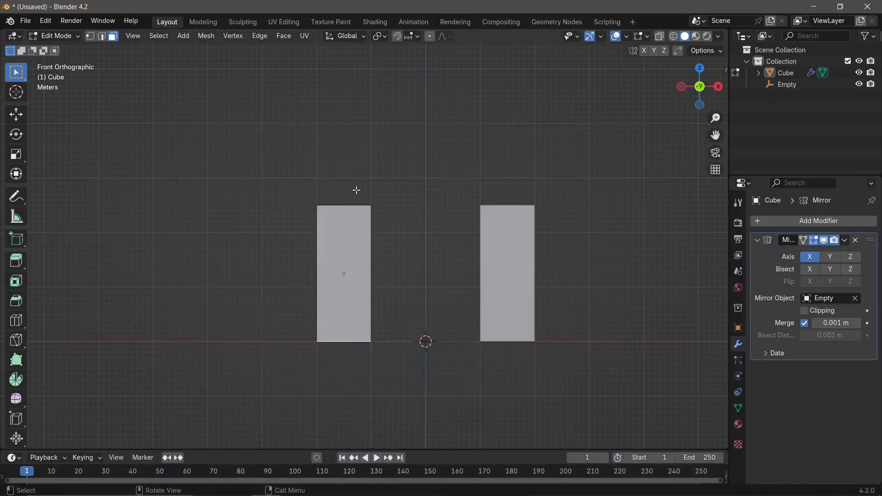
# Move the block's bottom face 30 m outward in the negative X direction, slanting the leg
pyautogui.moveTo(326, 254); pyautogui.dragTo(325, 242, button='middle')
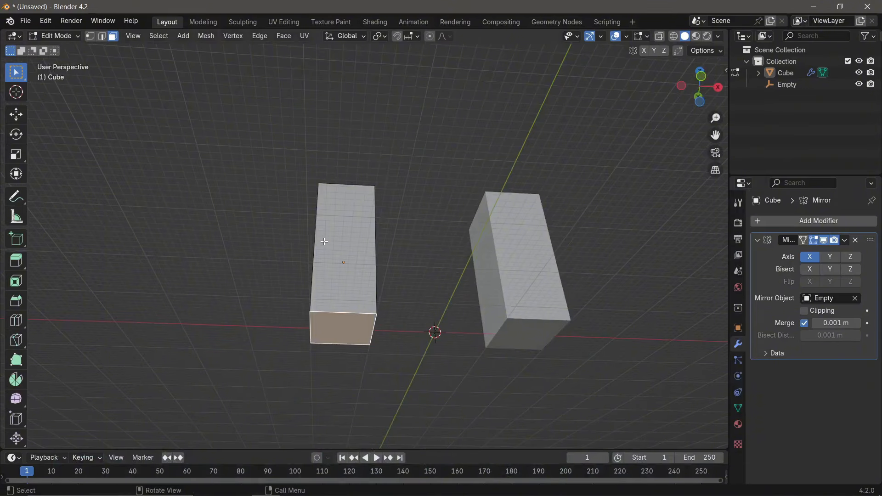
pyautogui.press('KP_1')
pyautogui.press('g')
pyautogui.press('x')
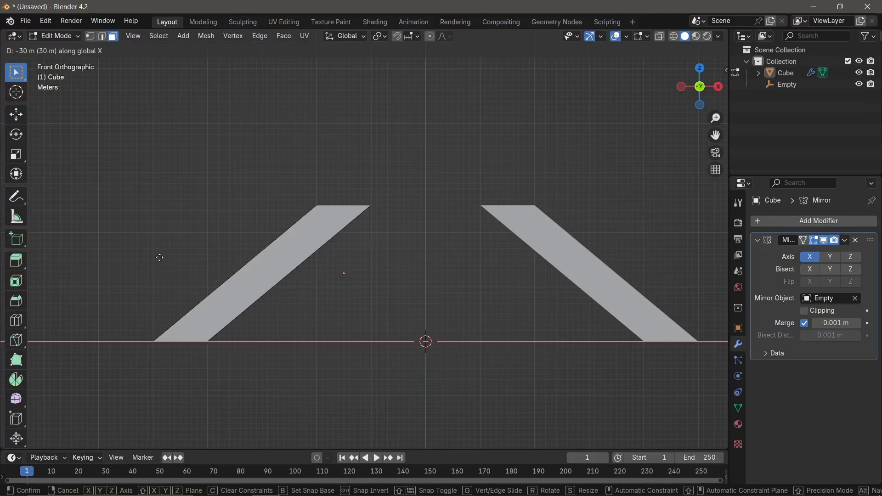
pyautogui.click(160, 258)
# In edge select mode, select the inner edge of the leg's bottom face and move it inward about 10 m along X
pyautogui.moveTo(183, 293); pyautogui.dragTo(238, 305, button='middle')
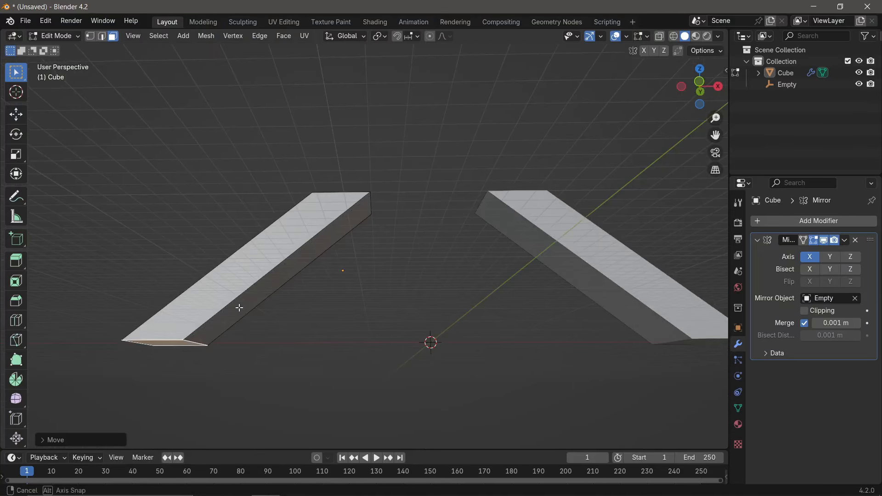
pyautogui.click(102, 37)
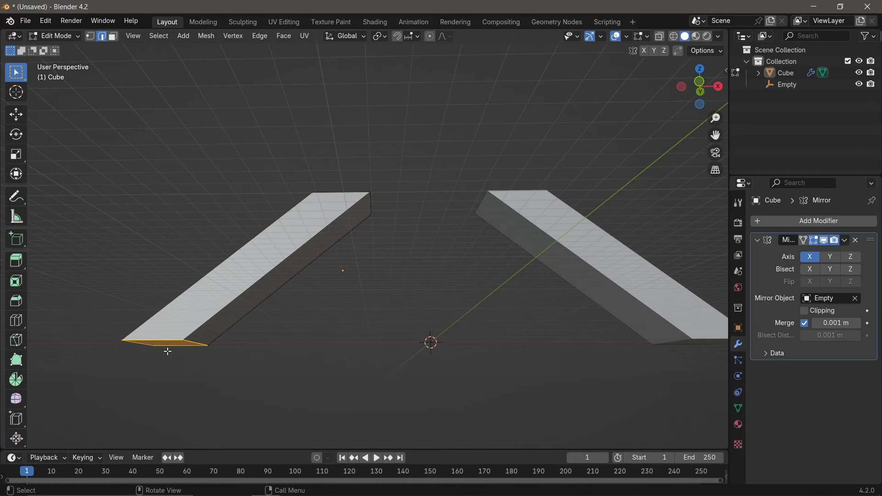
pyautogui.click(198, 342)
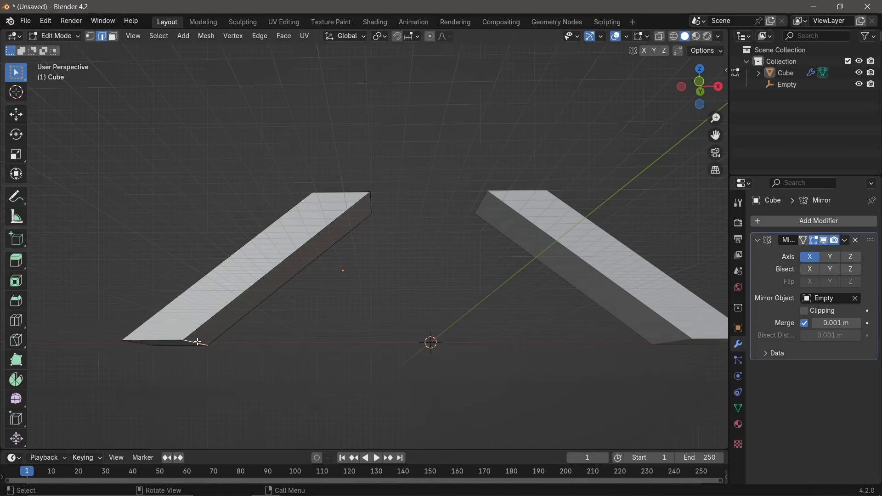
pyautogui.press('KP_1')
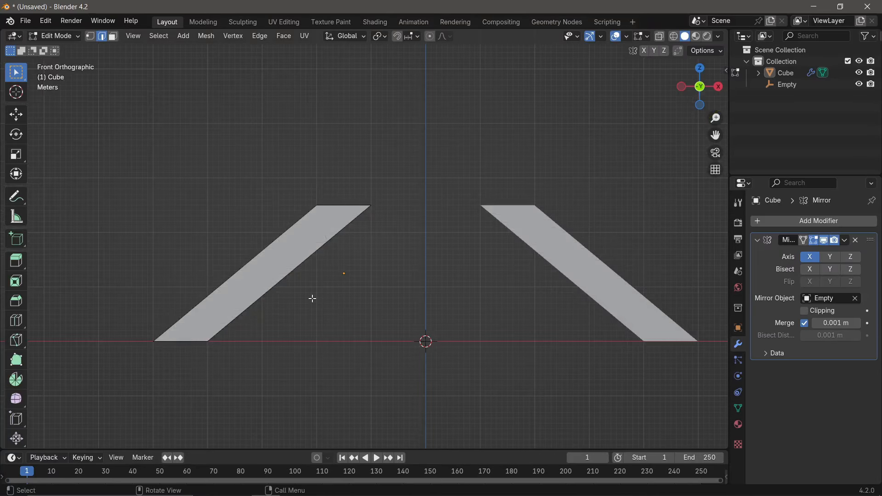
pyautogui.moveTo(263, 335); pyautogui.dragTo(213, 318, button='middle')
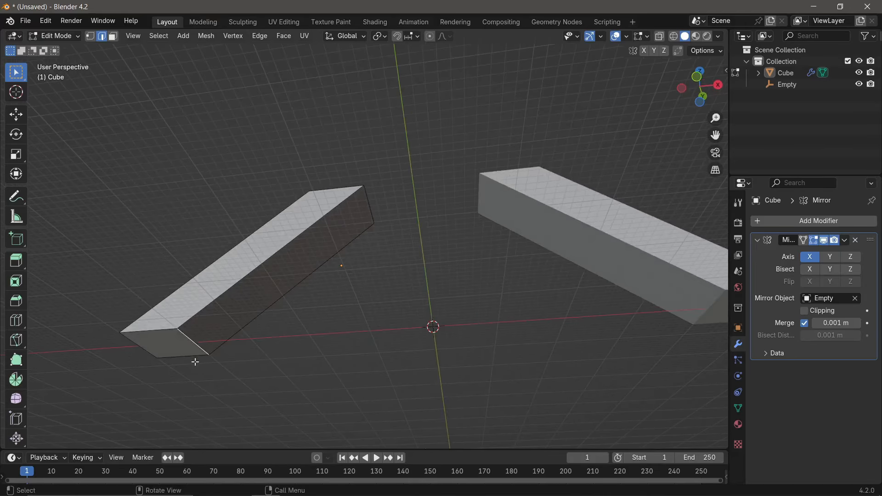
pyautogui.press('KP_1')
pyautogui.press('g')
pyautogui.press('x')
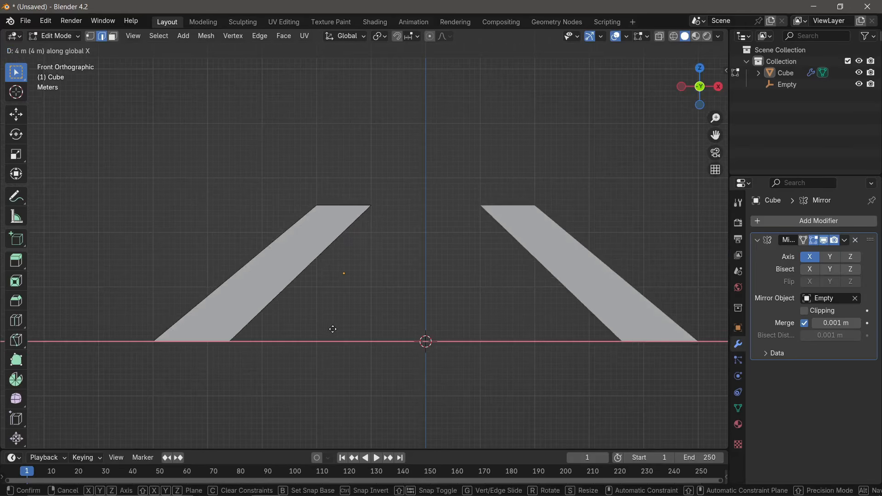
pyautogui.click(363, 324)
# Move the inner edge of the leg's top face about 6 m along X toward the centre
pyautogui.moveTo(362, 240); pyautogui.dragTo(373, 225, button='middle')
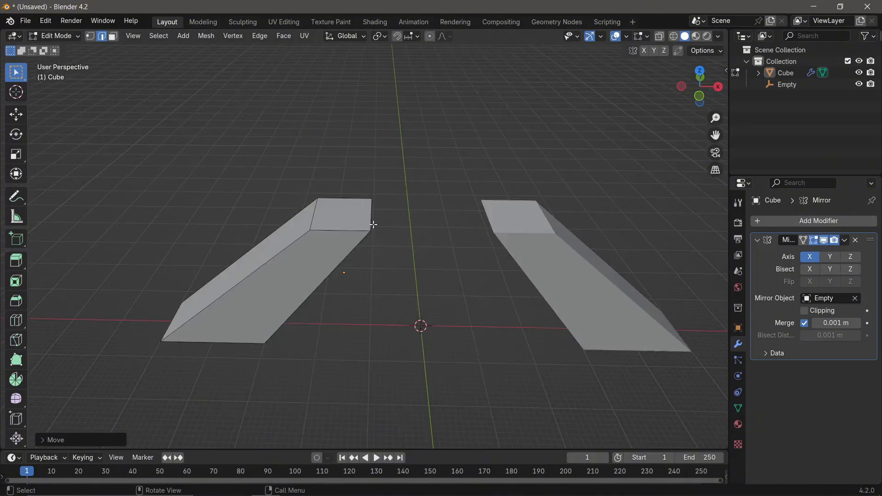
pyautogui.click(370, 216)
pyautogui.press('KP_1')
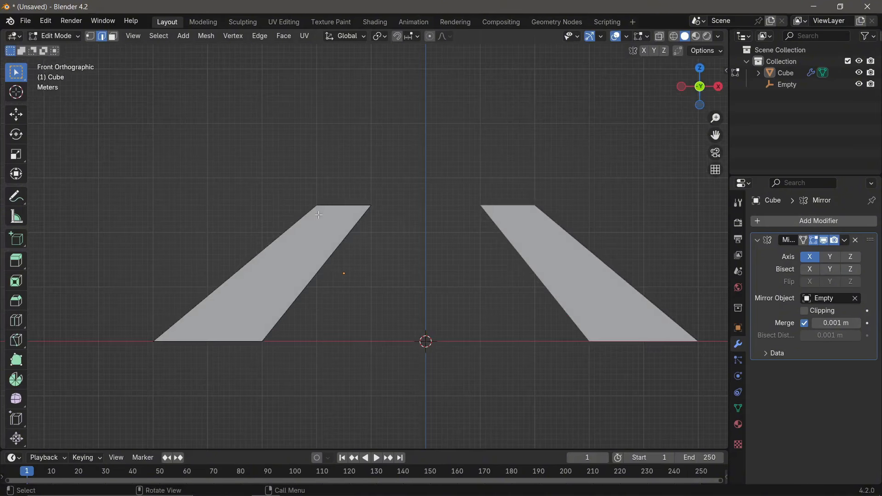
pyautogui.press('g')
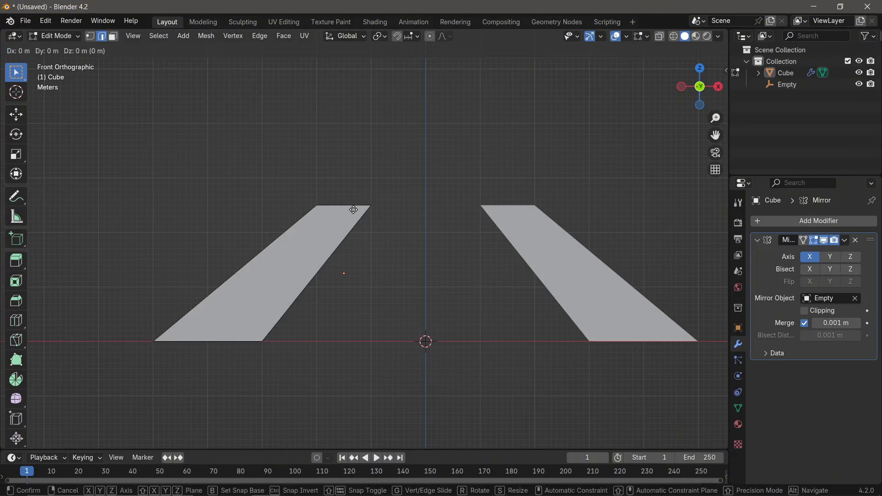
pyautogui.press('x')
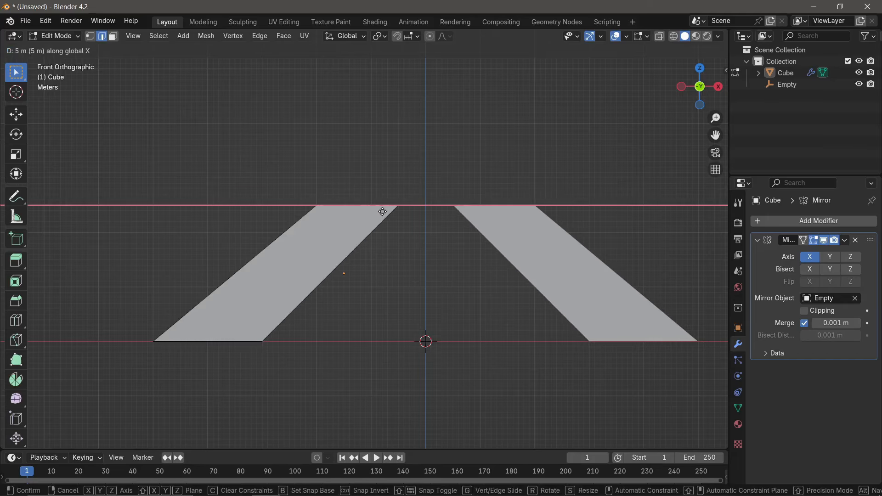
pyautogui.click(387, 212)
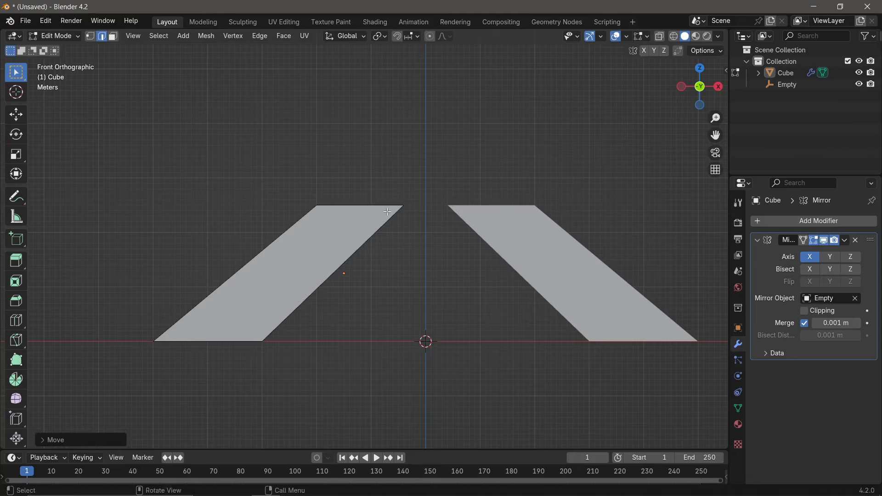
pyautogui.press('Tab')
pyautogui.moveTo(374, 213); pyautogui.dragTo(379, 239, button='middle')
pyautogui.press('KP_1')
pyautogui.press('Tab')
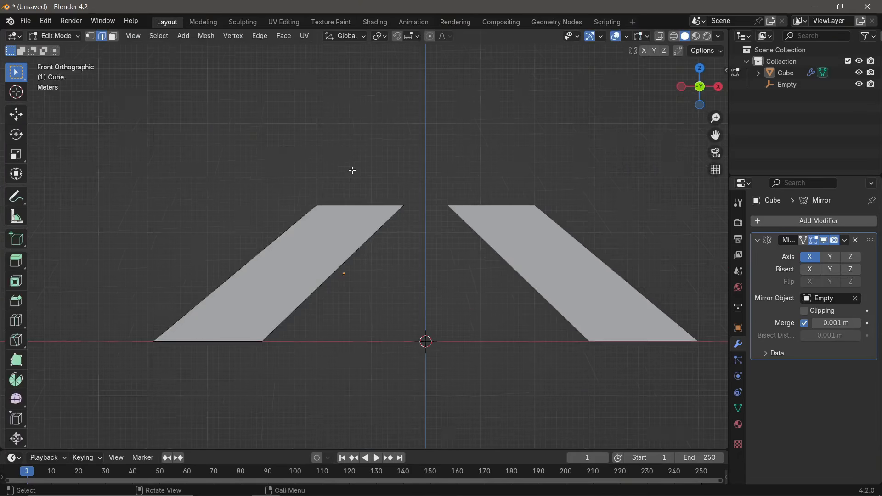
# In face select mode, select the leg's top face and inset it by about 2.5 m
pyautogui.moveTo(353, 170); pyautogui.dragTo(358, 228, button='middle')
pyautogui.click(114, 37)
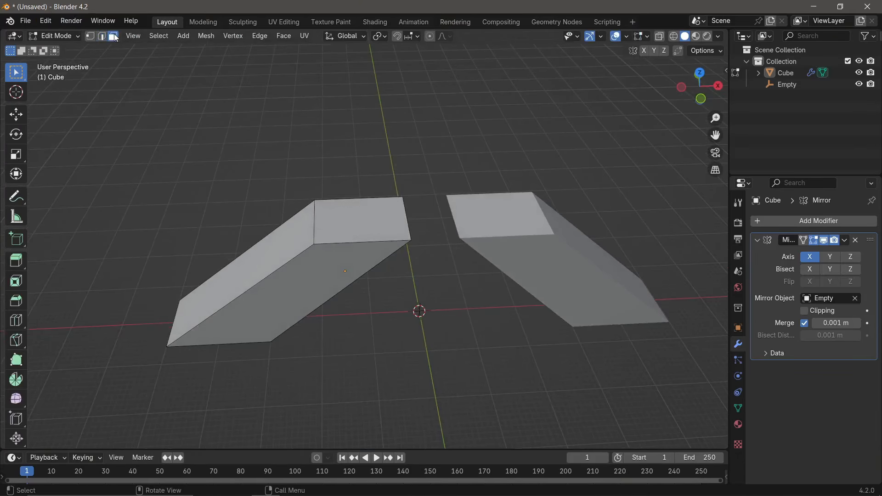
pyautogui.click(370, 209)
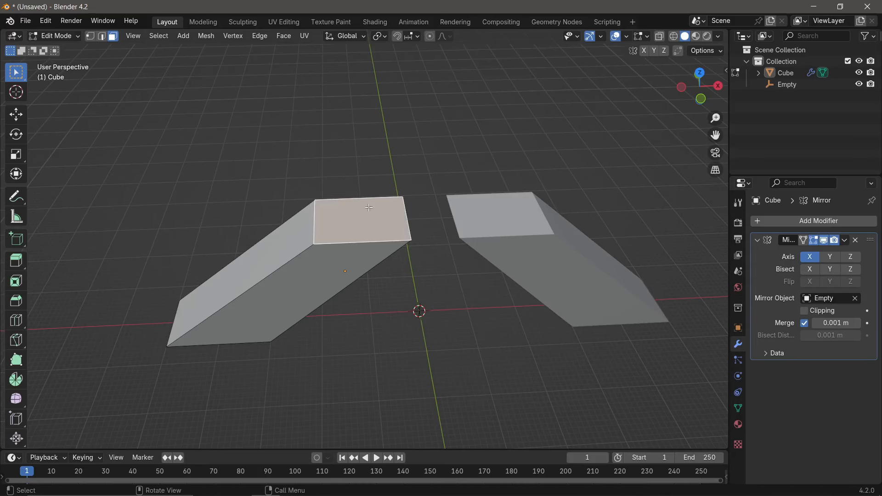
pyautogui.press('KP_7')
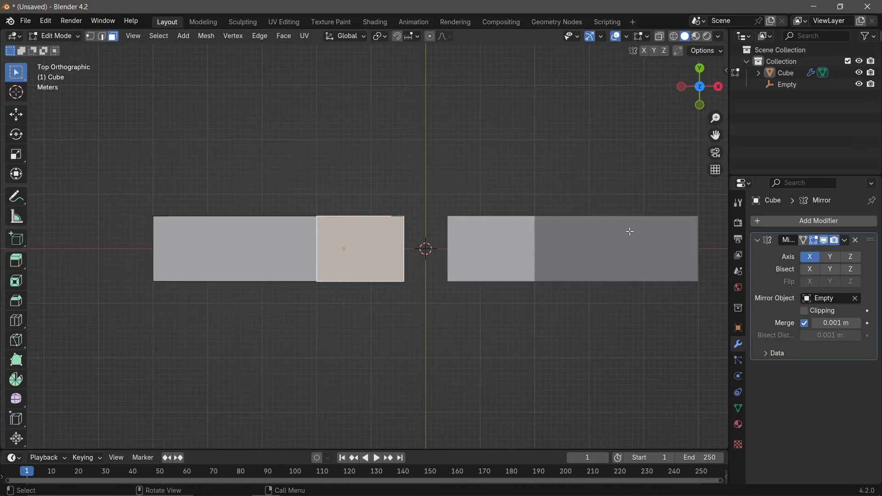
pyautogui.press('i')
pyautogui.click(614, 233)
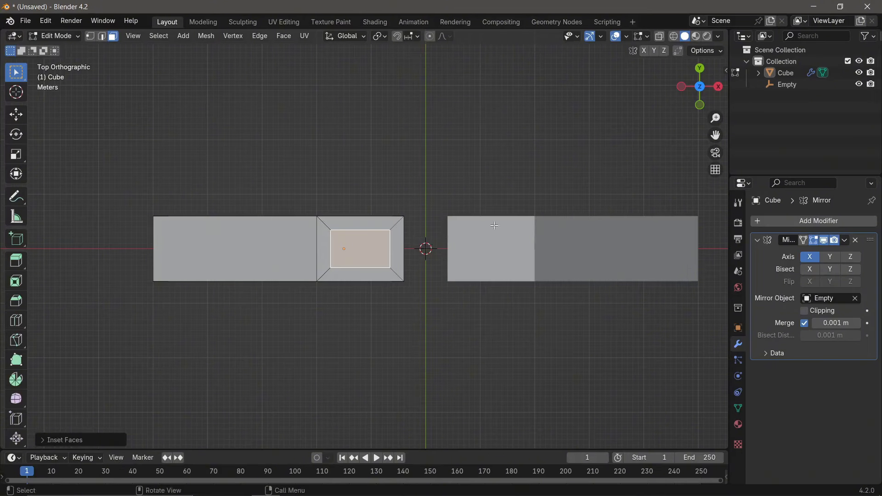
# Try extruding the inset top face upward about 15 m, and undo the extrusion
pyautogui.press('KP_1')
pyautogui.press('g')
pyautogui.press('z')
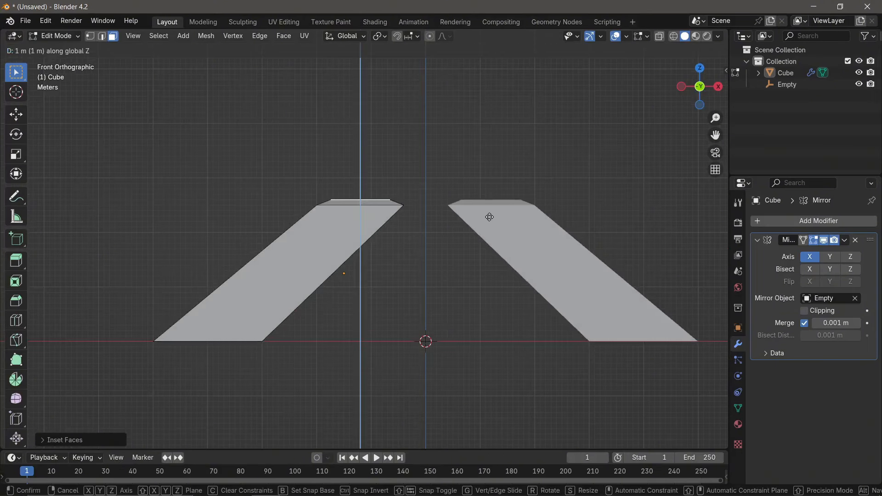
pyautogui.press('Escape')
pyautogui.press('e')
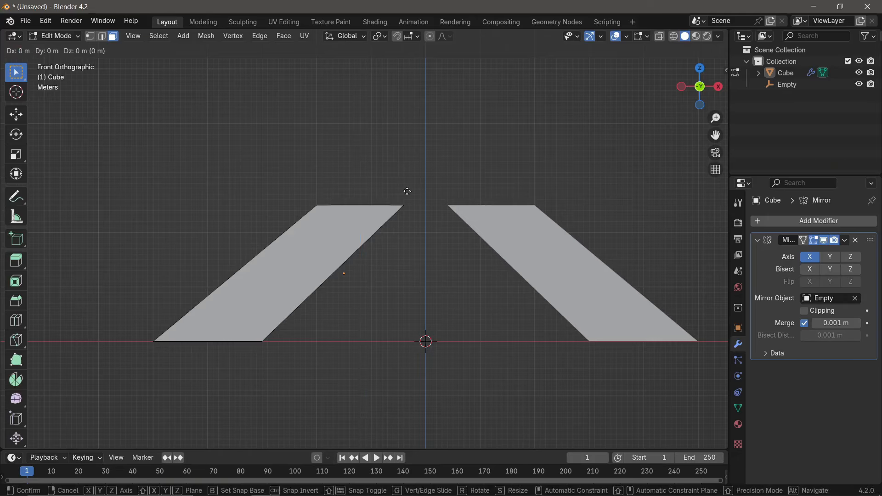
pyautogui.click(404, 116)
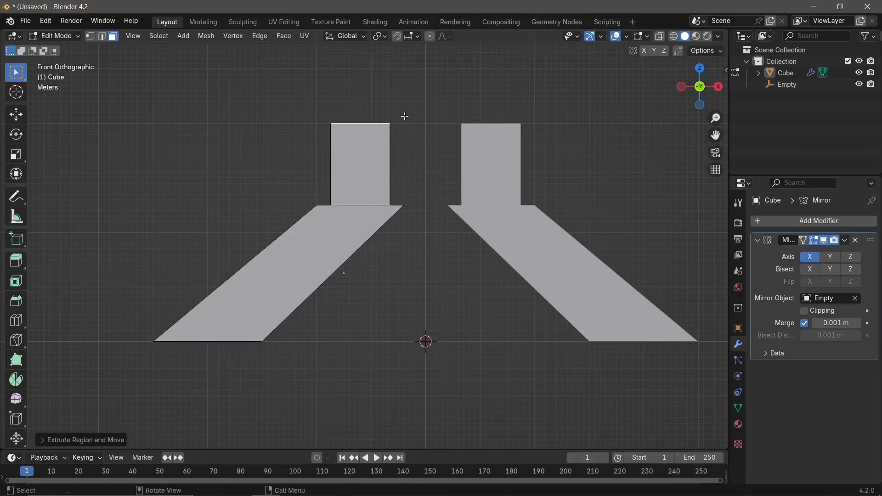
pyautogui.hotkey('ctrl', 'z')
# Raise the inset face 1 m along Z to form a bevelled rim, and extrude it upward about 14 m
pyautogui.press('e')
pyautogui.press('z')
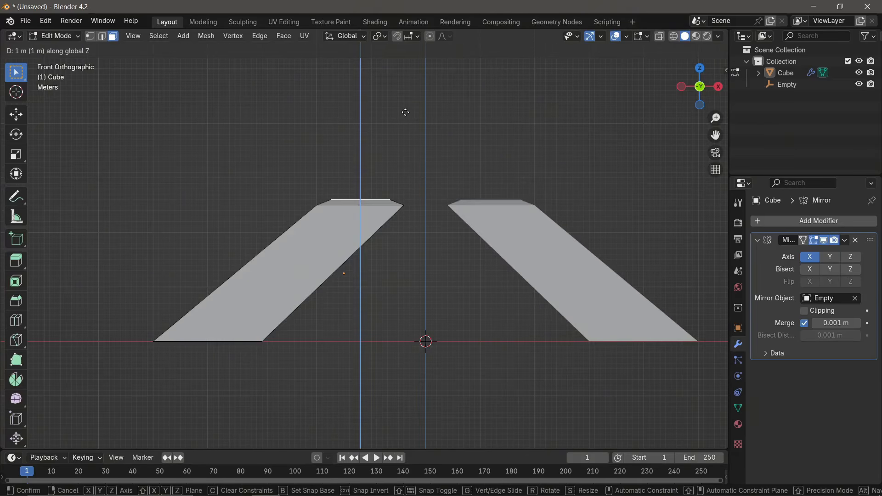
pyautogui.click(406, 112)
pyautogui.press('e')
pyautogui.press('z')
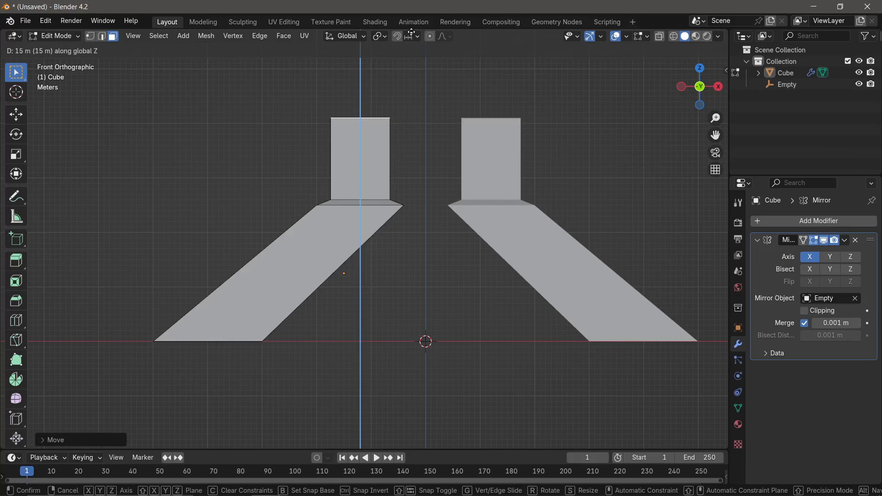
pyautogui.click(413, 42)
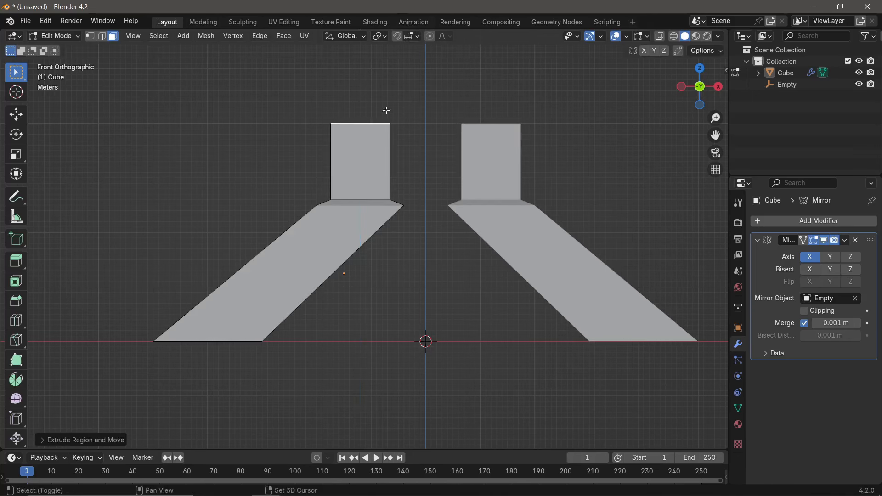
# Move the extruded section's top face about 2 m along X toward the centre
pyautogui.keyDown('shift'); pyautogui.moveTo(388, 144); pyautogui.dragTo(362, 209, button='middle'); pyautogui.keyUp('shift')
pyautogui.press('g')
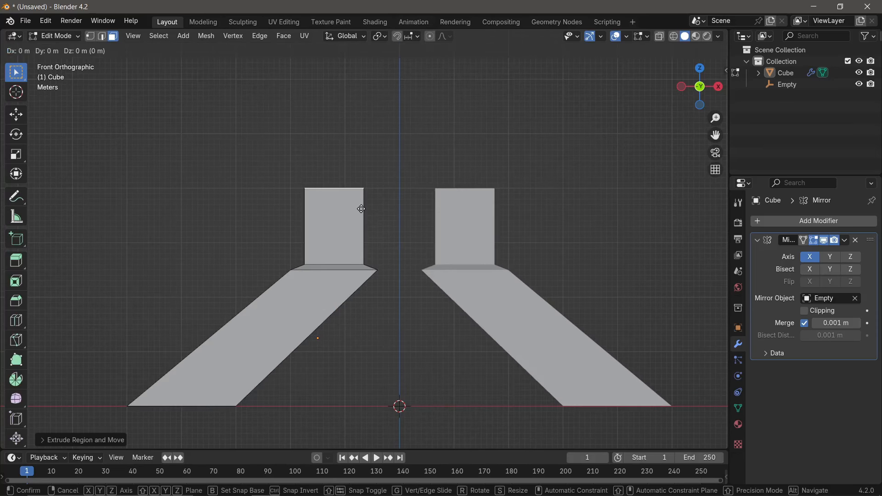
pyautogui.press('x')
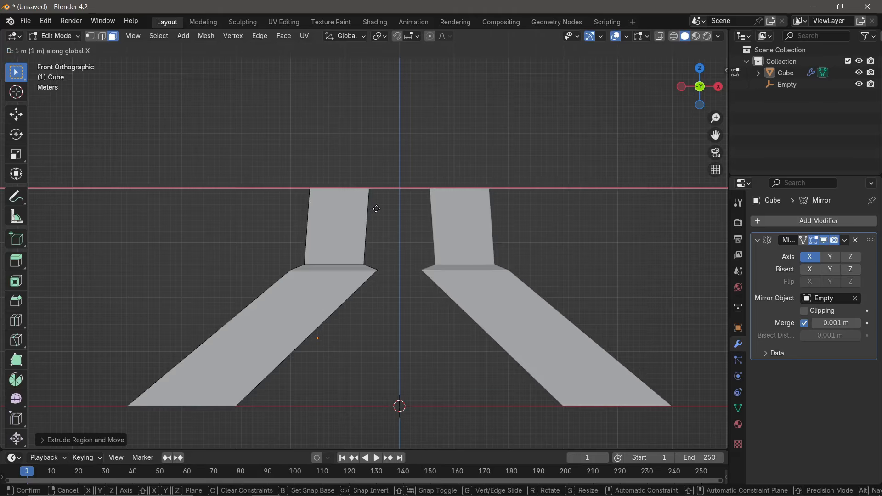
pyautogui.click(382, 207)
# Try insetting the upper section's top face, and undo the inset
pyautogui.keyDown('shift'); pyautogui.moveTo(371, 181); pyautogui.dragTo(367, 227, button='middle'); pyautogui.keyUp('shift')
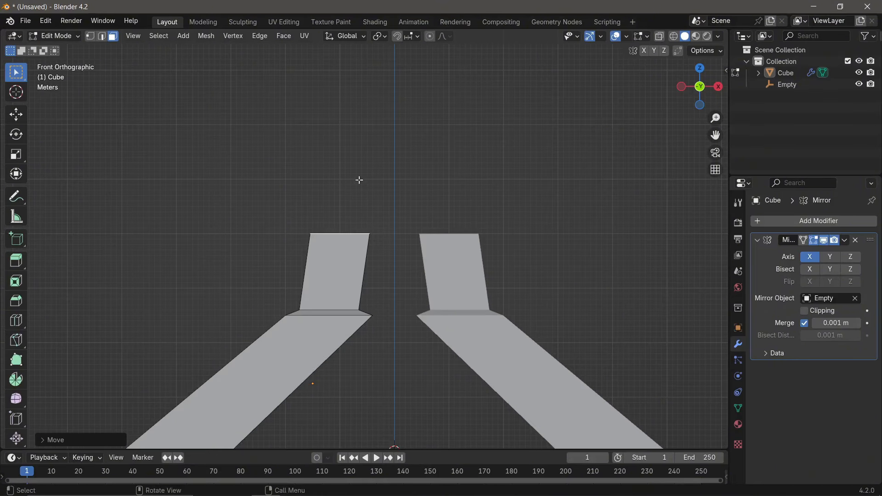
pyautogui.moveTo(359, 180); pyautogui.dragTo(359, 220, button='middle')
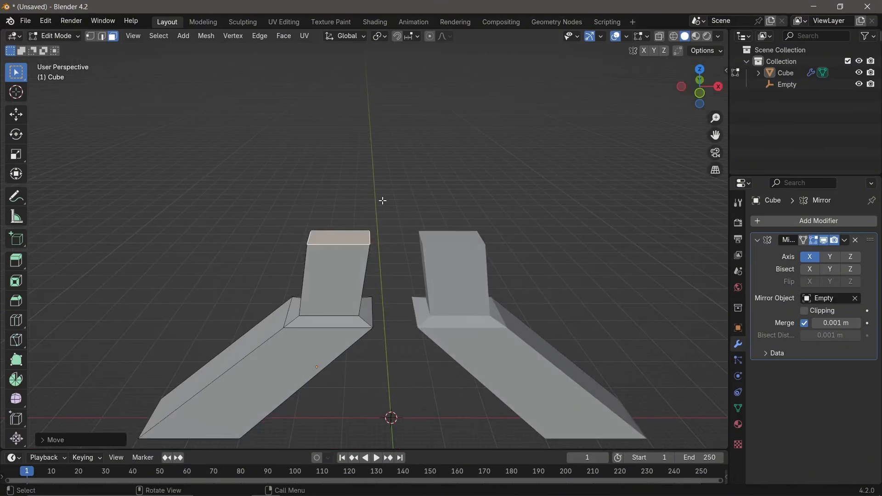
pyautogui.press('KP_7')
pyautogui.press('i')
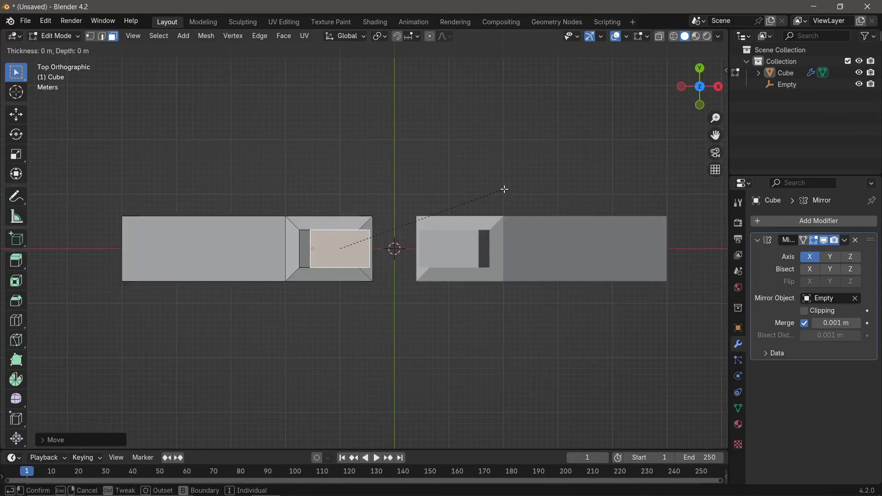
pyautogui.keyDown('ctrl'); pyautogui.click(482, 201); pyautogui.keyUp('ctrl')
pyautogui.hotkey('ctrl', 'z')
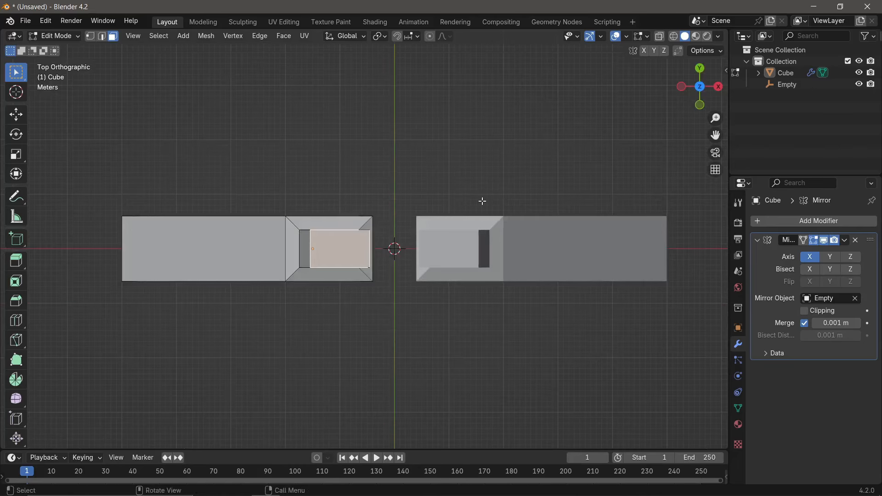
# Inset the upper section's top face by about 0.94 m and raise the inset face 1 m along Z
pyautogui.moveTo(339, 229); pyautogui.dragTo(384, 164, button='middle')
pyautogui.press('KP_7')
pyautogui.press('i')
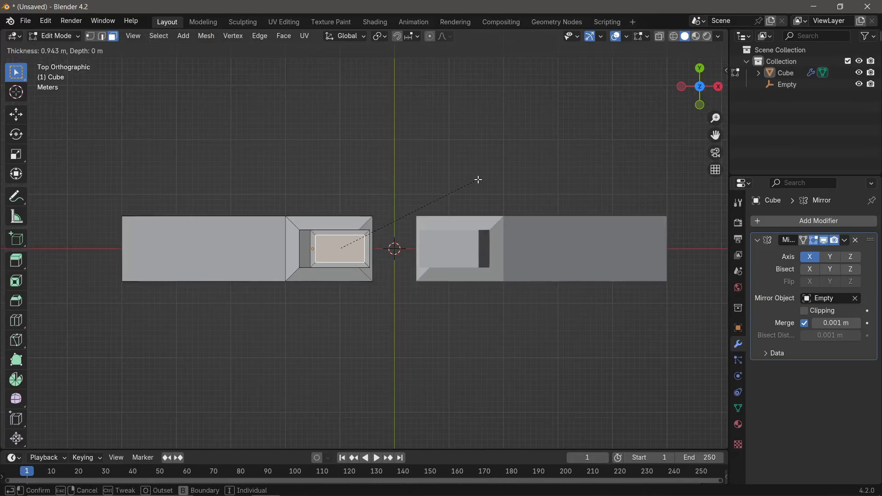
pyautogui.click(479, 180)
pyautogui.press('KP_1')
pyautogui.press('g')
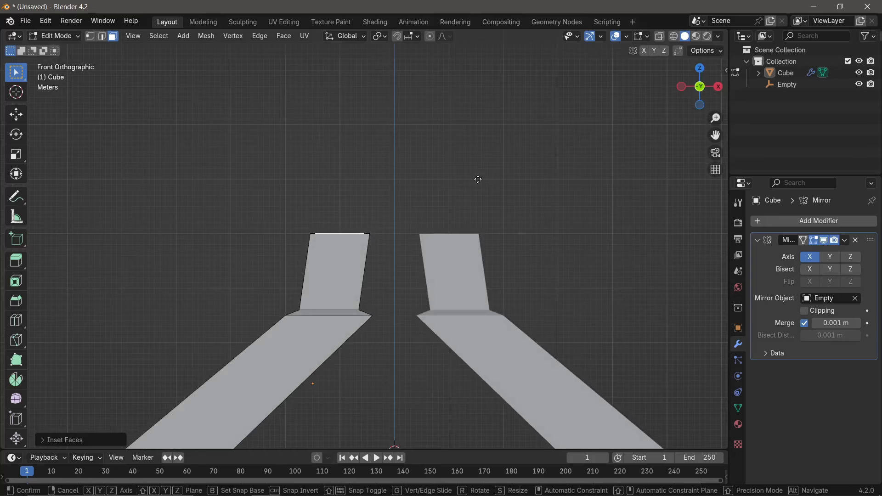
pyautogui.press('z')
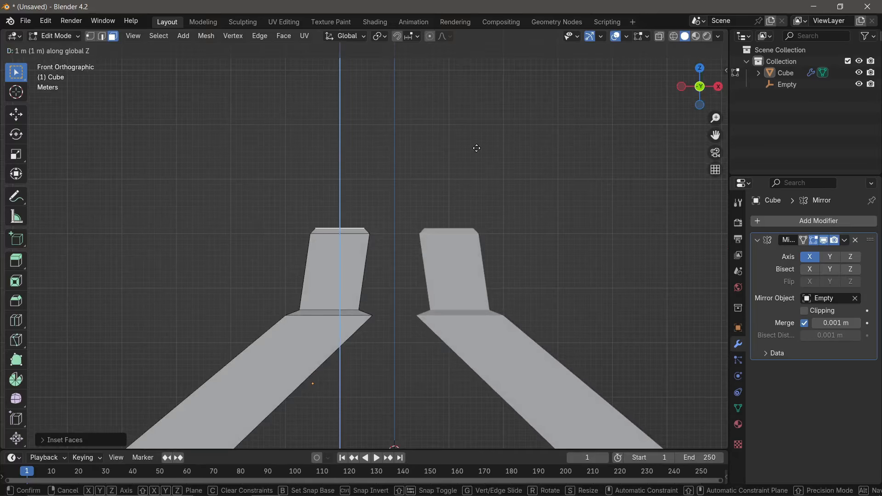
pyautogui.click(477, 148)
# Extrude the raised inset face upward about 19 m along Z to form the tower's third section
pyautogui.press('e')
pyautogui.middleClick(476, 148)
pyautogui.press('z')
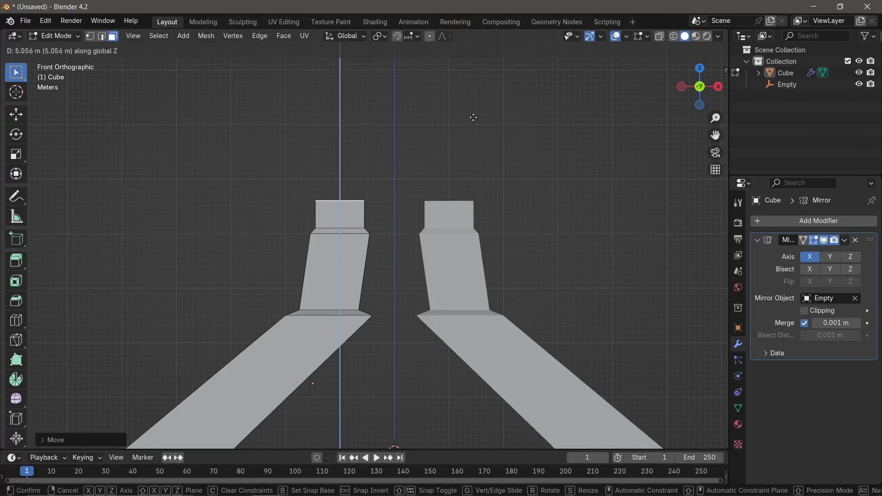
pyautogui.click(475, 47)
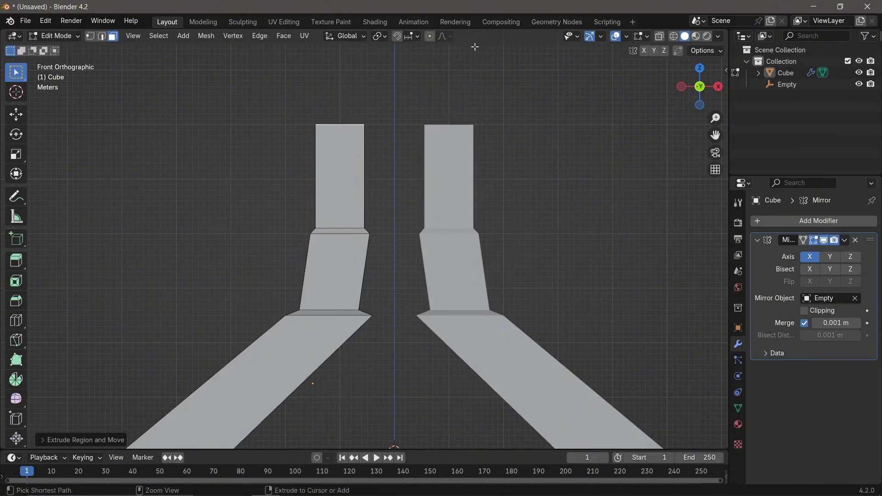
# Revert the third section's extrusion and raise the second section's whole inset top along Z to make that section much taller
pyautogui.scroll(-6, 426, 101)
pyautogui.scroll(4, 398, 165)
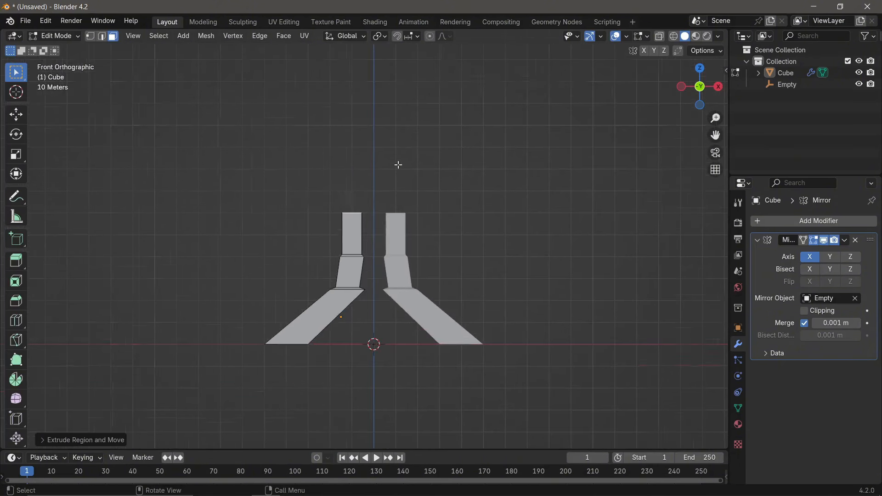
pyautogui.moveTo(398, 164); pyautogui.dragTo(398, 242, button='middle')
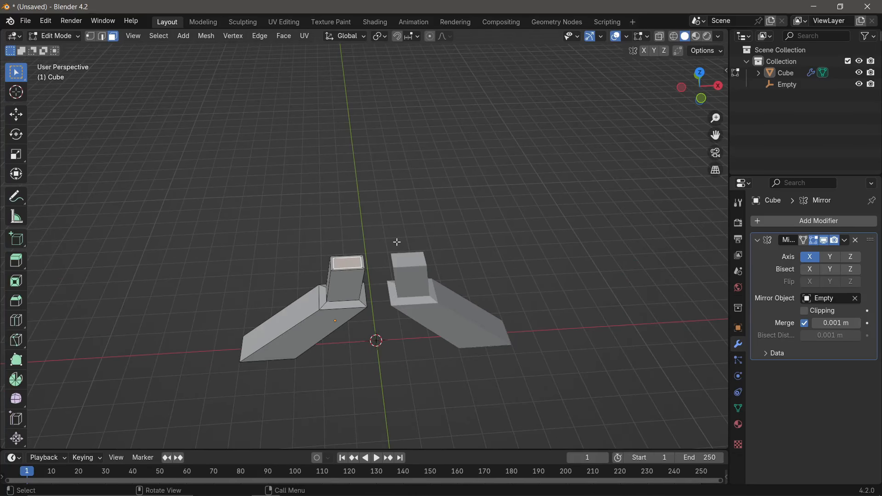
pyautogui.press('KP_7')
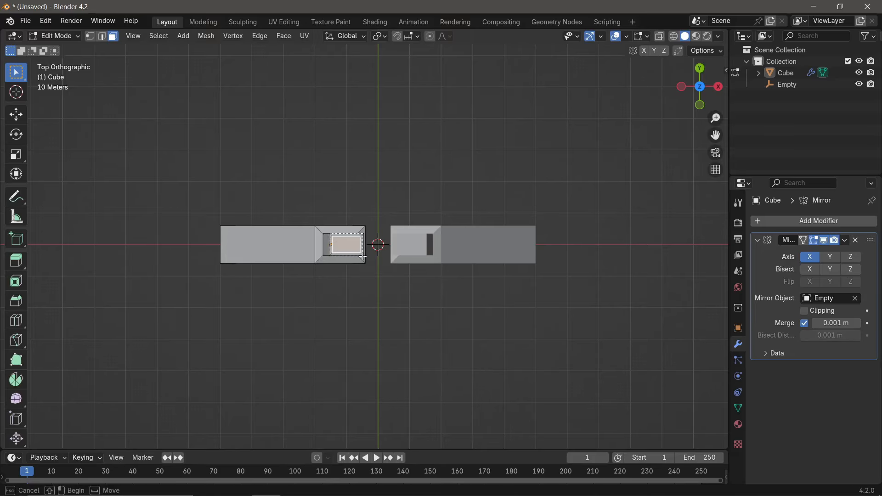
pyautogui.moveTo(364, 254); pyautogui.dragTo(363, 253)
pyautogui.scroll(7, 363, 253)
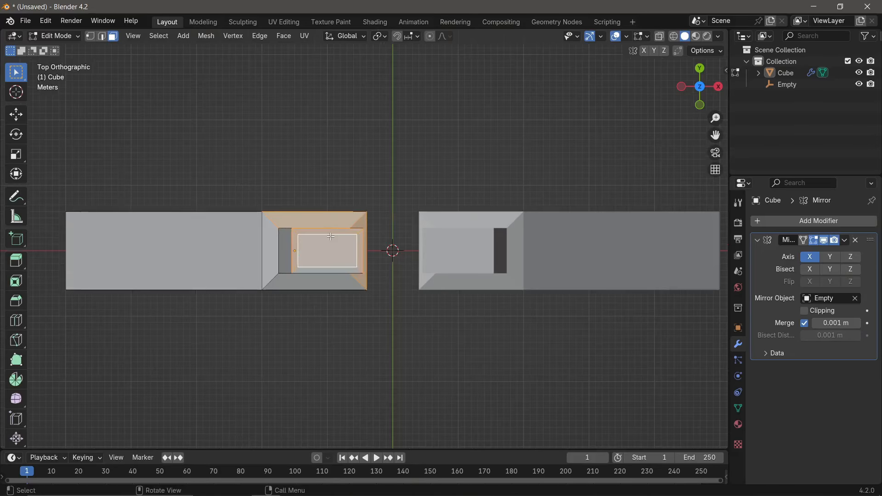
pyautogui.click(228, 225)
pyautogui.keyDown('shift'); pyautogui.moveTo(228, 225); pyautogui.dragTo(338, 307); pyautogui.keyUp('shift')
pyautogui.press('KP_1')
pyautogui.scroll(-2, 338, 231)
pyautogui.press('g')
pyautogui.press('z')
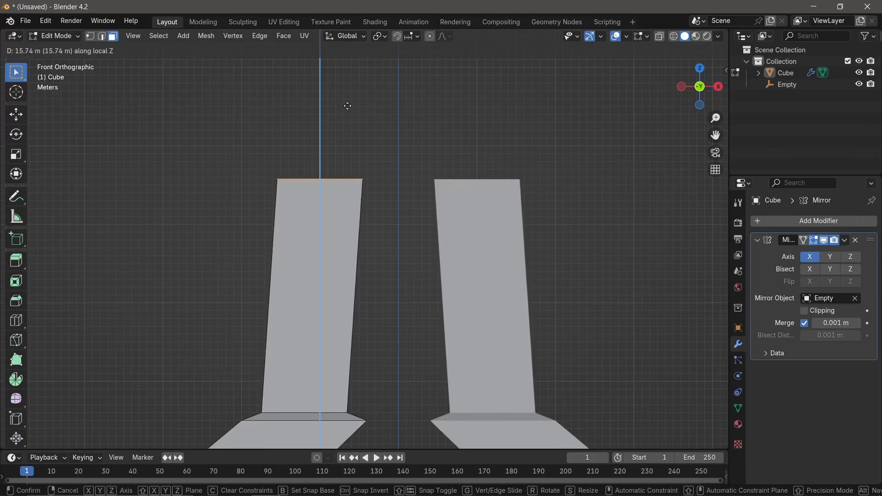
pyautogui.click(368, 415)
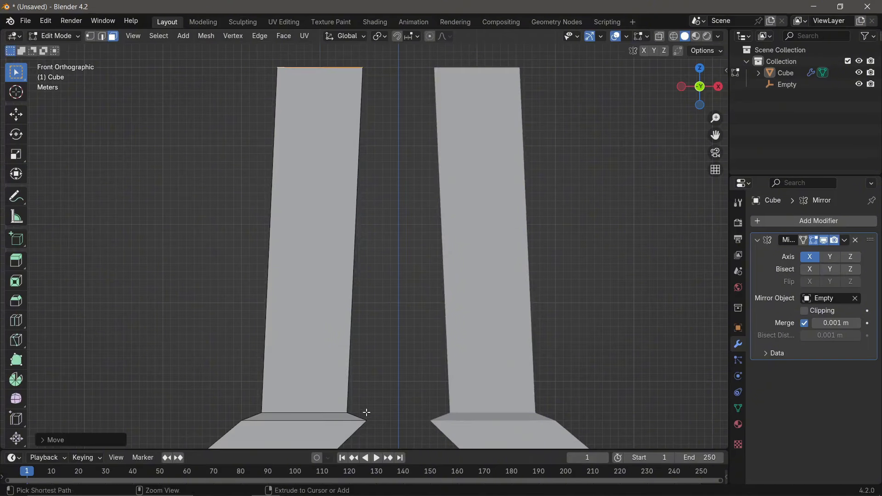
# Shift the second section's top faces slightly along X toward the centre, and select only the inset top face
pyautogui.press('g')
pyautogui.press('x')
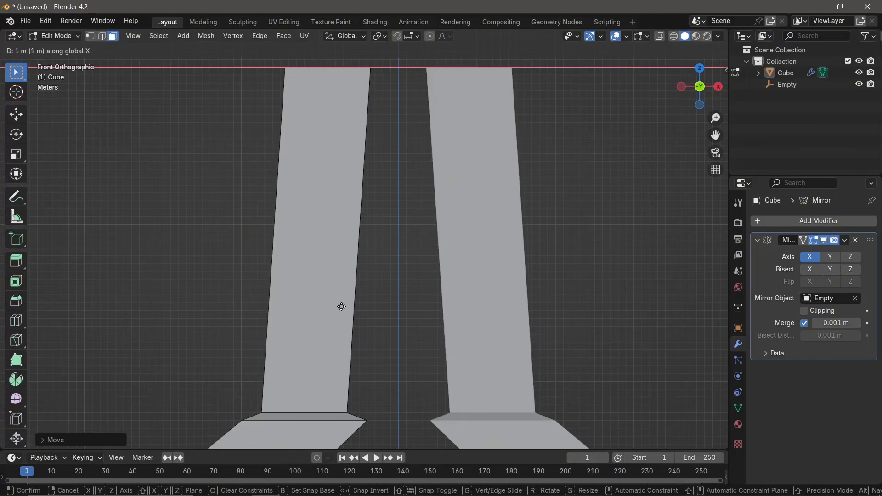
pyautogui.click(348, 304)
pyautogui.scroll(-5, 340, 291)
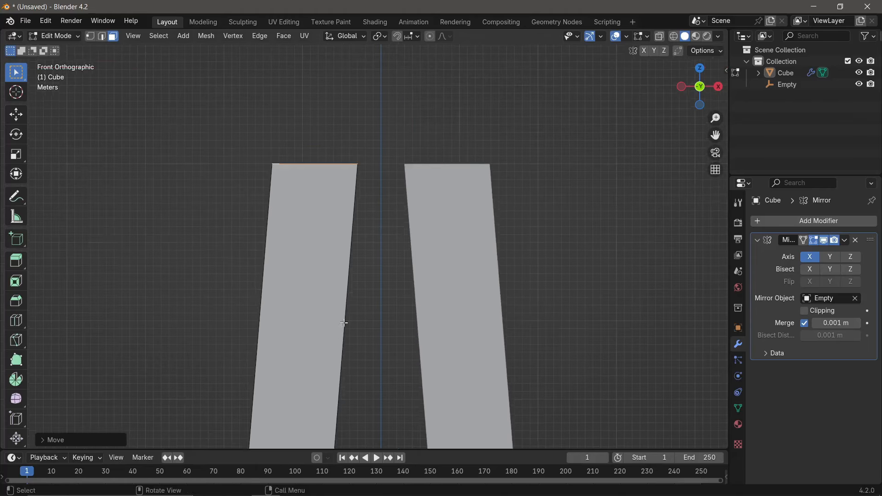
pyautogui.moveTo(364, 210); pyautogui.dragTo(354, 272, button='middle')
pyautogui.scroll(4, 354, 271)
pyautogui.click(333, 218)
pyautogui.press('KP_1')
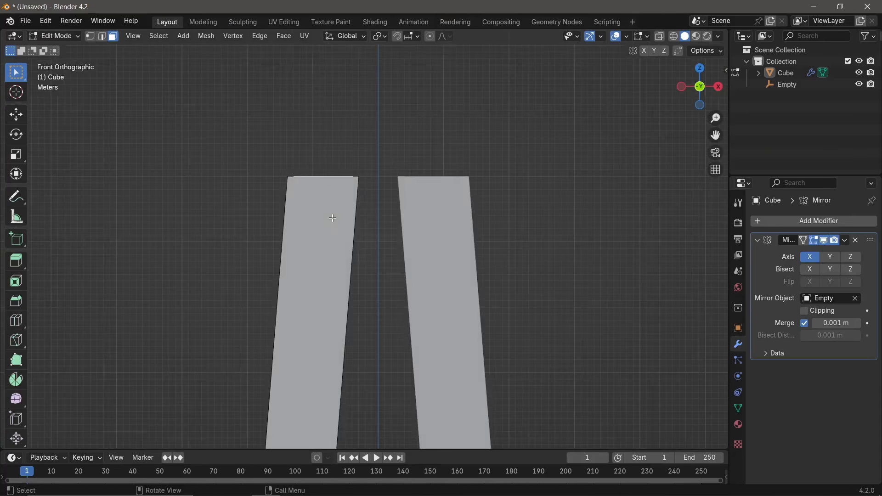
# Try extruding the inset top face about 2 m along Z, and return the viewport to solid shading
pyautogui.press('e')
pyautogui.press('Escape')
pyautogui.press('e')
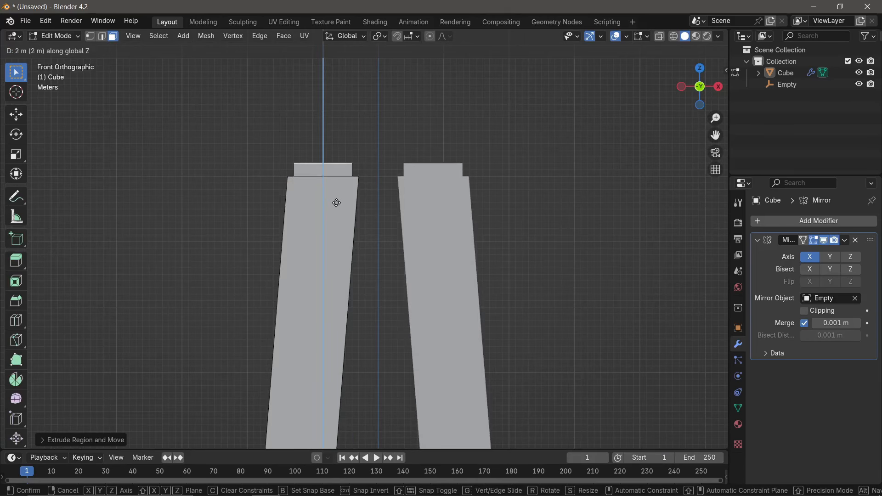
pyautogui.click(336, 205)
pyautogui.press('z')
pyautogui.click(339, 204)
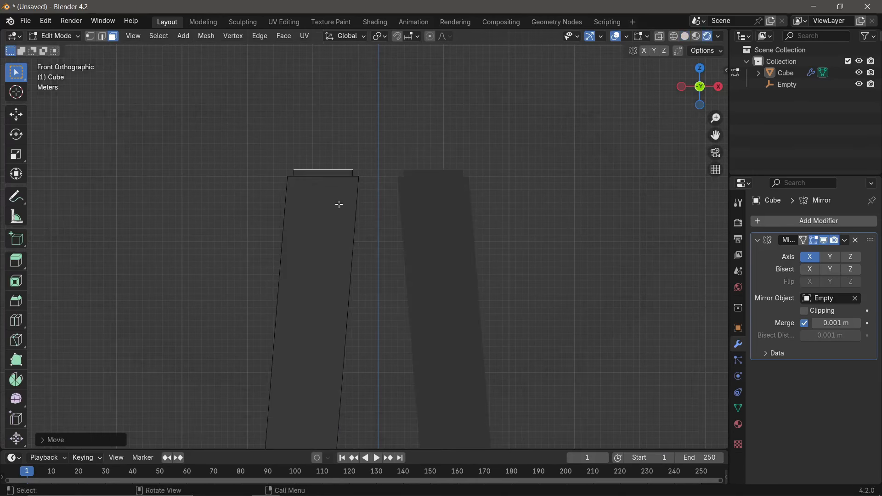
pyautogui.press('z')
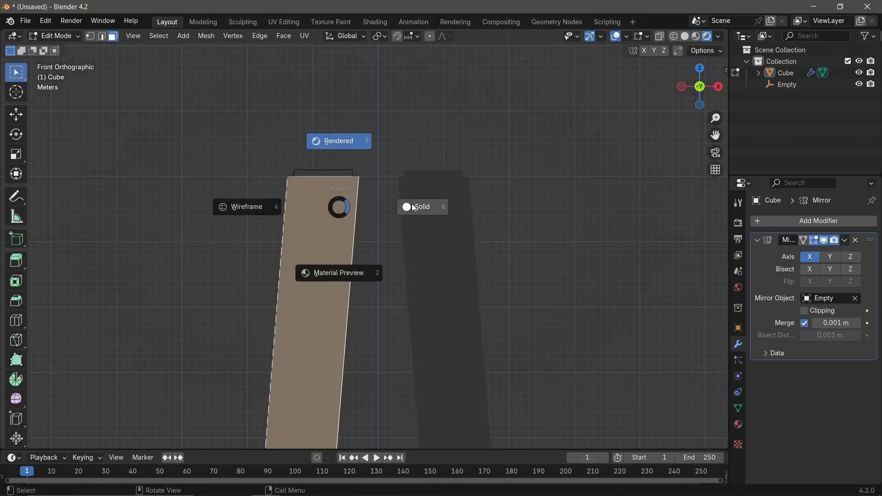
pyautogui.click(367, 204)
pyautogui.moveTo(367, 205)
pyautogui.mouseDown(button='middle')
pyautogui.moveTo(346, 232)
pyautogui.moveTo(345, 197)
pyautogui.moveTo(340, 211)
pyautogui.mouseUp(button='middle')
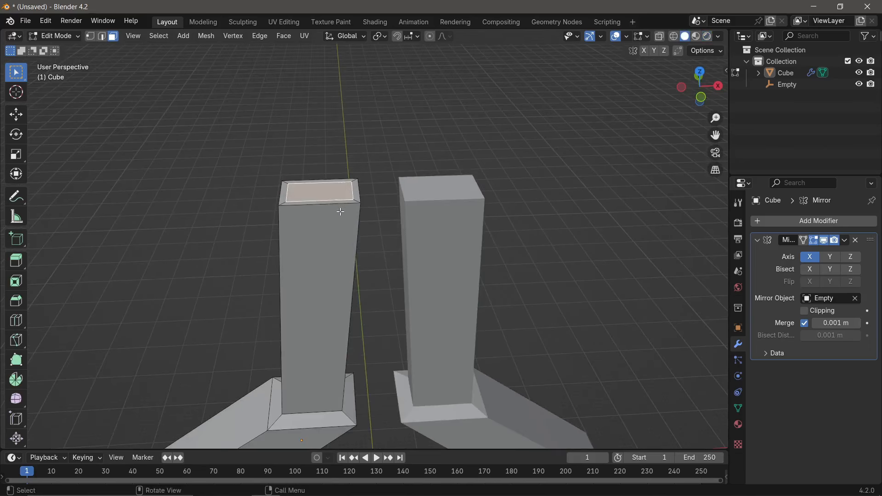
# Raise the second section's inset top face about 1 m along Z to form a bevelled rim
pyautogui.press('g')
pyautogui.press('z')
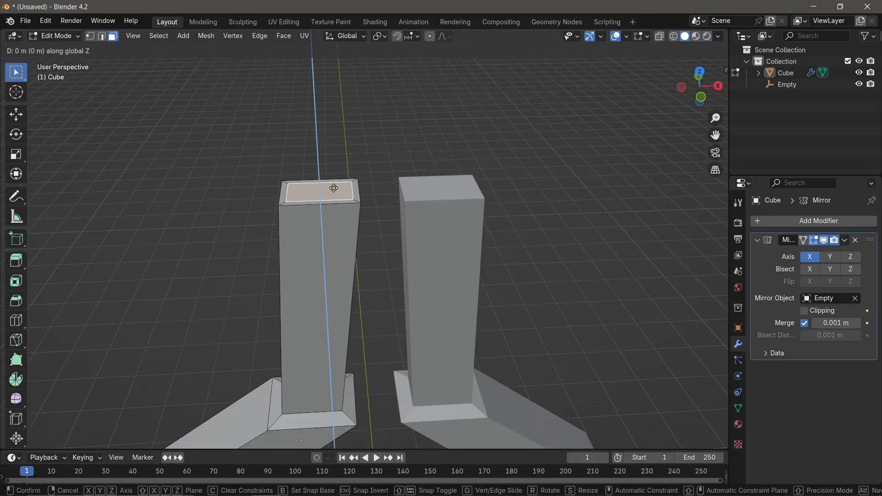
pyautogui.click(334, 182)
# Try extruding the raised inset face straight up along Z at full width, and undo the extrusion
pyautogui.press('KP_1')
pyautogui.press('g')
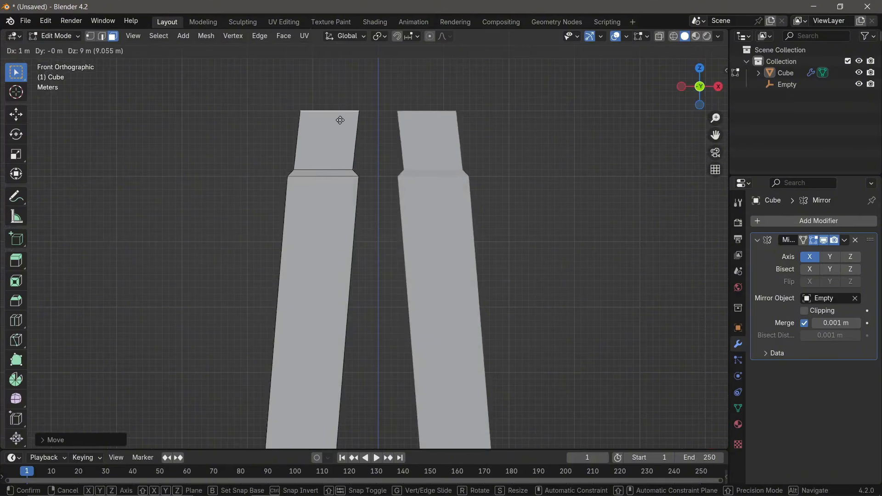
pyautogui.press('z')
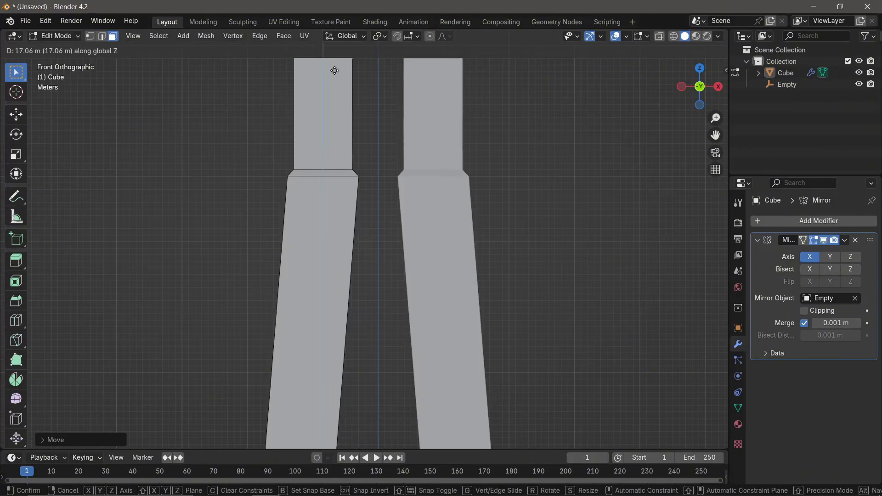
pyautogui.click(343, 418)
pyautogui.scroll(-8, 365, 259)
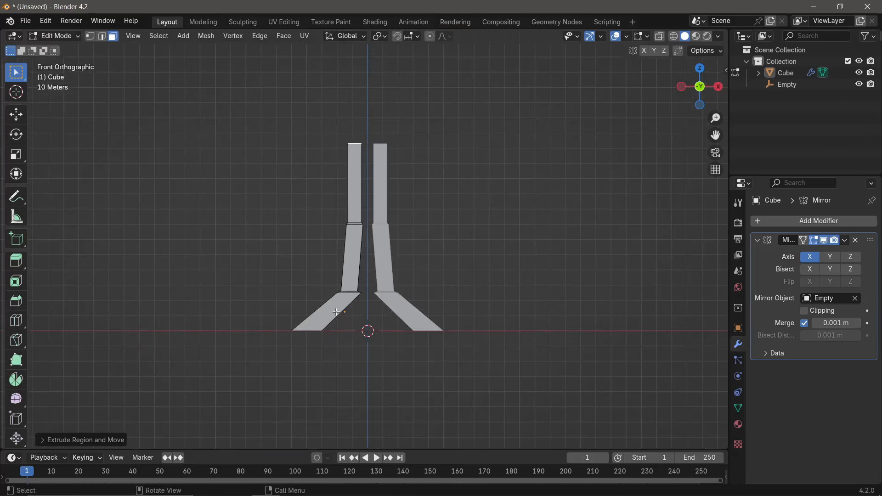
pyautogui.scroll(3, 354, 240)
pyautogui.hotkey('ctrl', 'z')
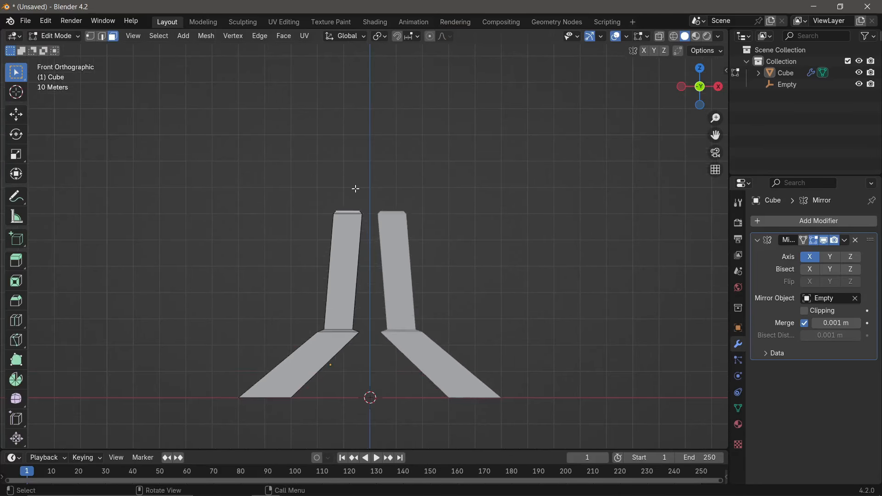
# Scale down the raised inset face and move it 2 m along X toward the centre
pyautogui.moveTo(356, 189); pyautogui.dragTo(388, 258, button='middle')
pyautogui.press('KP_7')
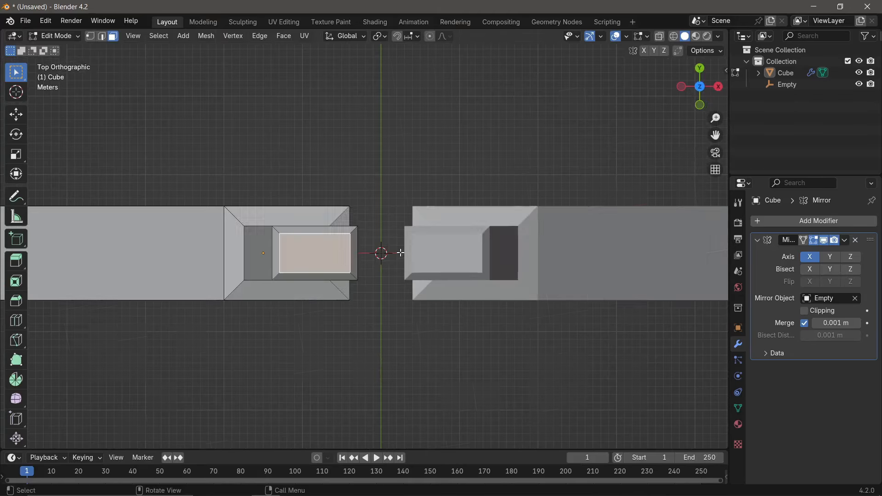
pyautogui.press('s')
pyautogui.click(467, 206)
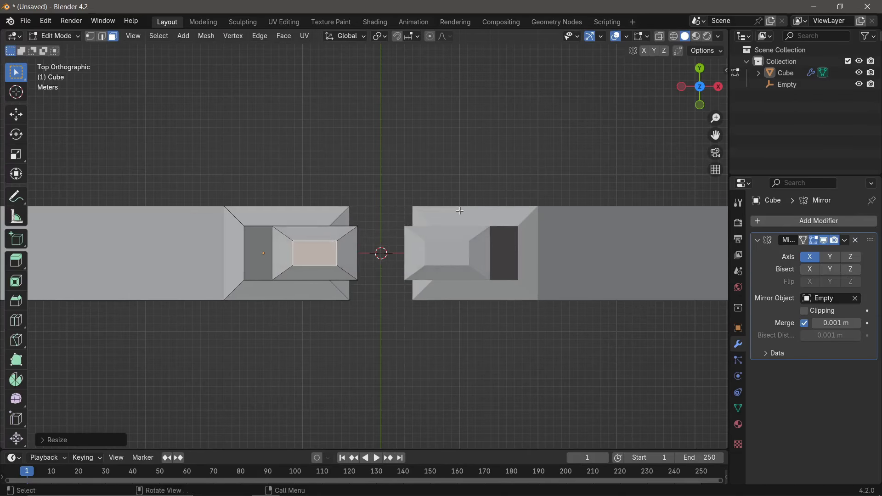
pyautogui.press('g')
pyautogui.press('x')
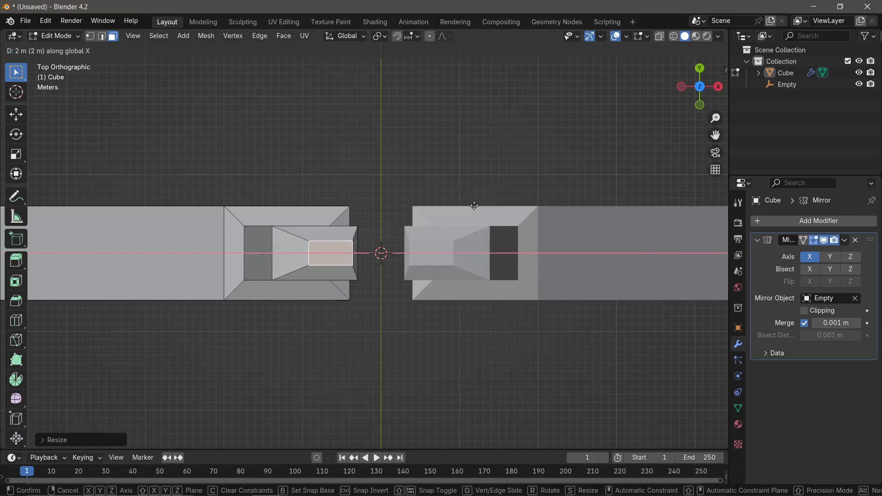
pyautogui.click(474, 206)
# Extrude the reduced top face 80 m upward along Z to form the tower's tall, narrow upper column
pyautogui.press('KP_1')
pyautogui.scroll(-5, 354, 163)
pyautogui.keyDown('shift'); pyautogui.moveTo(354, 164); pyautogui.dragTo(360, 227, button='middle'); pyautogui.keyUp('shift')
pyautogui.scroll(-2, 371, 231)
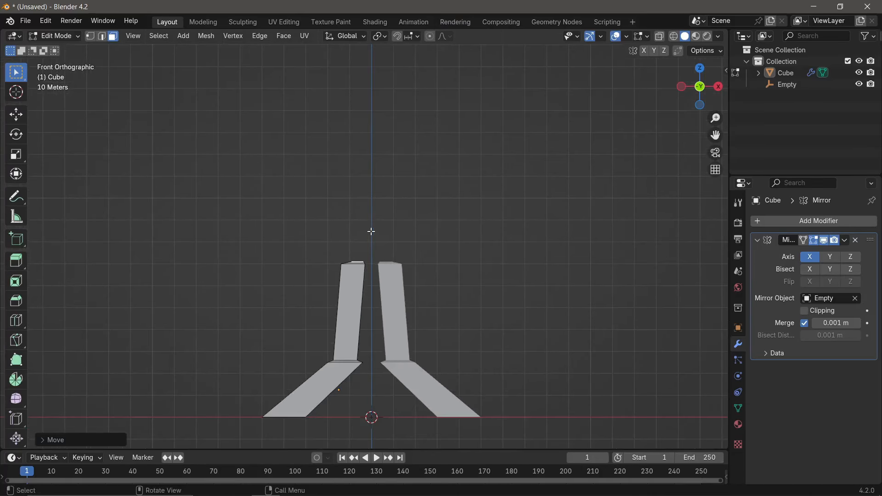
pyautogui.press('e')
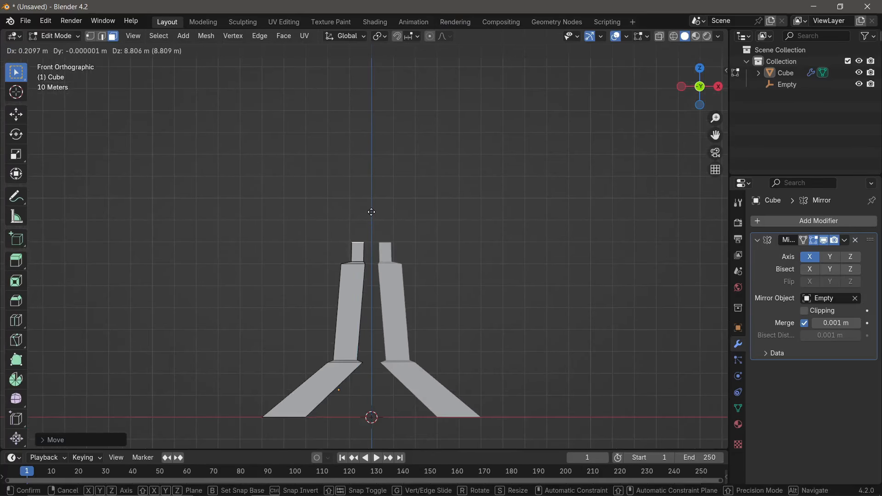
pyautogui.press('z')
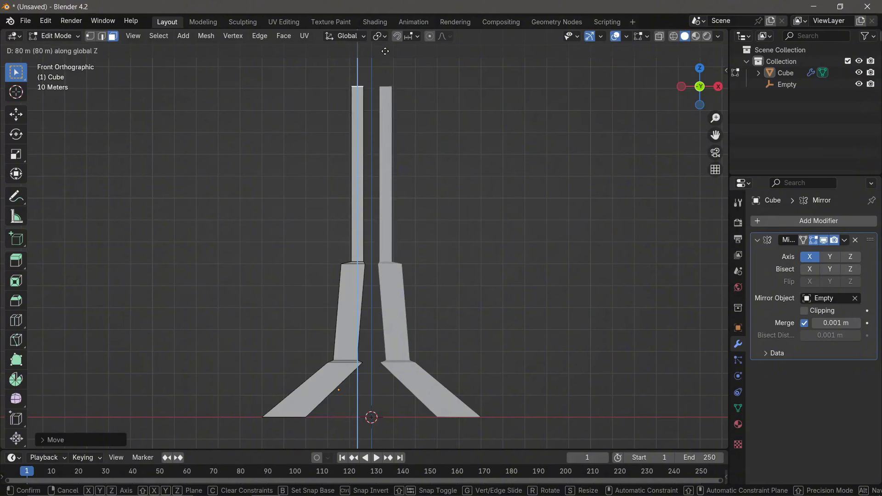
pyautogui.click(385, 50)
pyautogui.scroll(-4, 426, 217)
pyautogui.scroll(4, 418, 222)
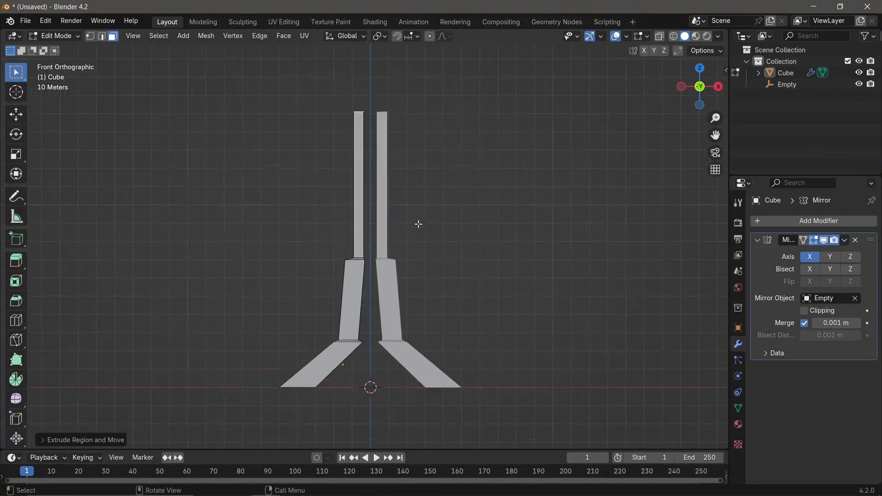
# Examine the whole tower and the junction at the base of the tall column from several angles
pyautogui.moveTo(417, 223); pyautogui.dragTo(386, 244, button='middle')
pyautogui.scroll(-5, 381, 232)
pyautogui.press('Tab')
pyautogui.press('KP_1')
pyautogui.scroll(3, 377, 250)
pyautogui.scroll(2, 332, 264)
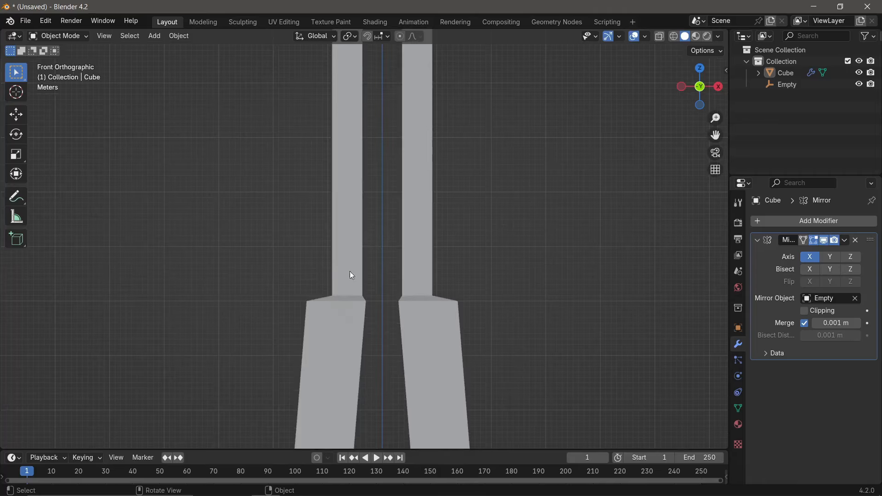
pyautogui.moveTo(352, 276); pyautogui.dragTo(404, 319, button='middle')
pyautogui.press('Tab')
pyautogui.moveTo(357, 299); pyautogui.dragTo(375, 298, button='middle')
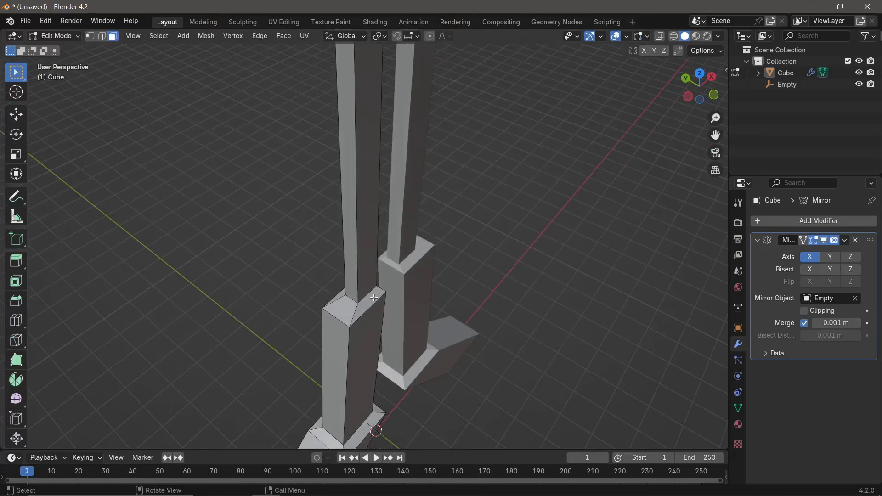
pyautogui.scroll(2, 363, 317)
pyautogui.scroll(2, 329, 356)
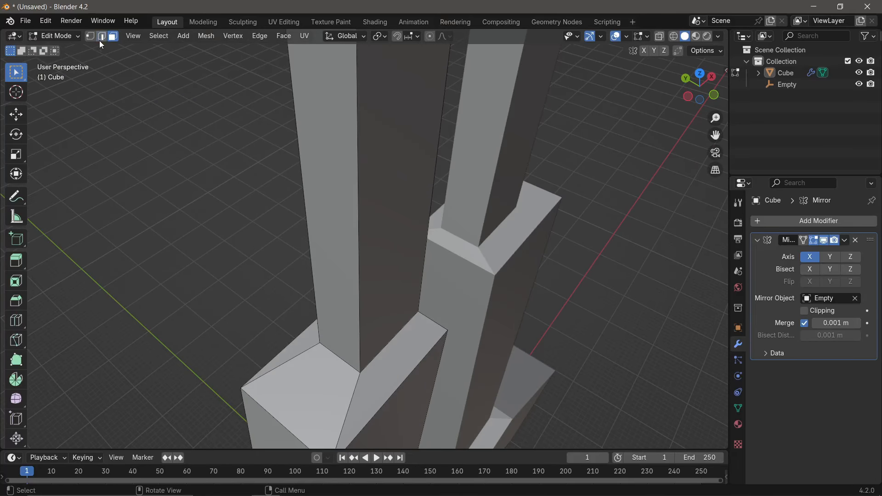
# Select the edges around the tall column's base and raise them along Z to lengthen the taper above the second section
pyautogui.click(101, 41)
pyautogui.keyDown('shift'); pyautogui.moveTo(309, 245); pyautogui.dragTo(344, 176, button='middle'); pyautogui.keyUp('shift')
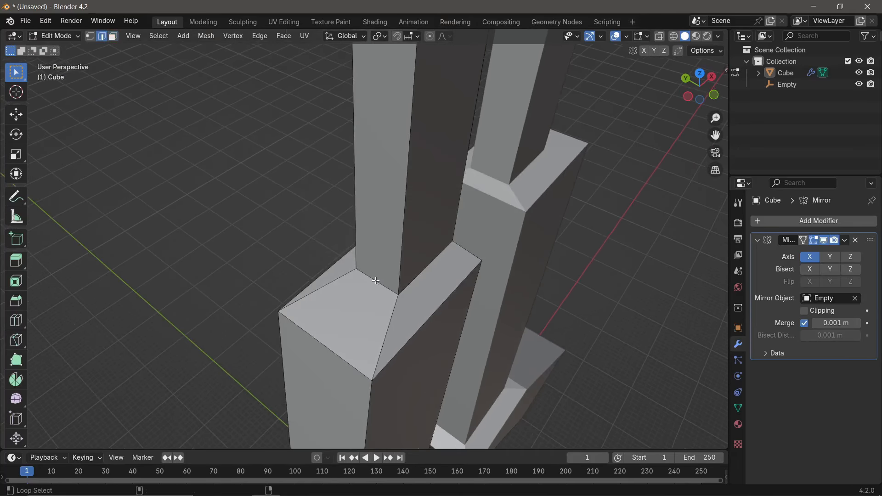
pyautogui.moveTo(376, 281); pyautogui.dragTo(579, 246, button='middle')
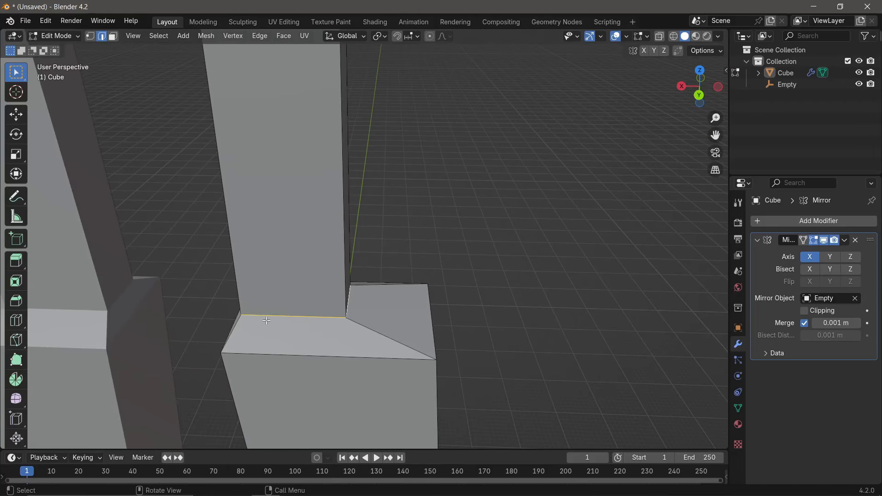
pyautogui.moveTo(267, 320); pyautogui.dragTo(447, 310, button='middle')
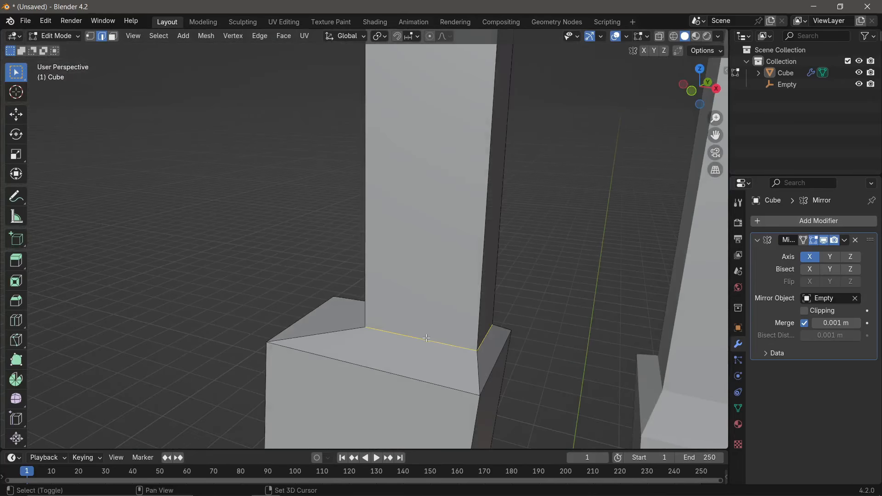
pyautogui.scroll(-5, 197, 240)
pyautogui.press('KP_1')
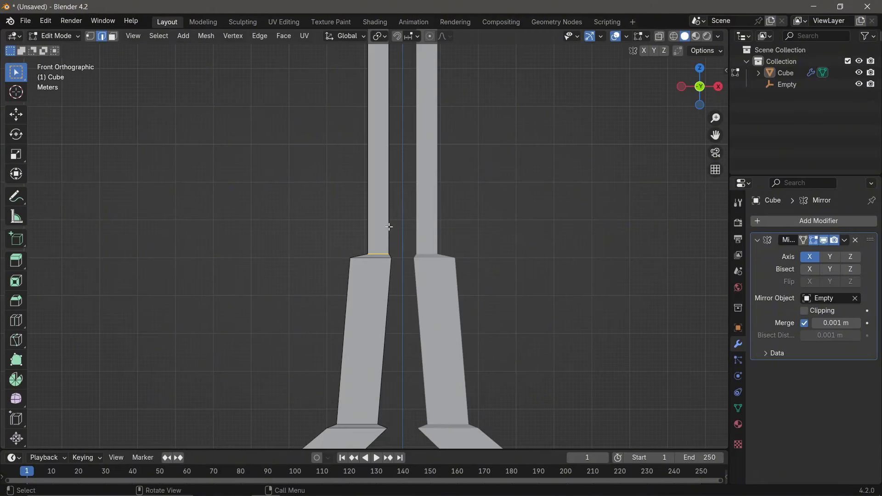
pyautogui.press('g')
pyautogui.press('z')
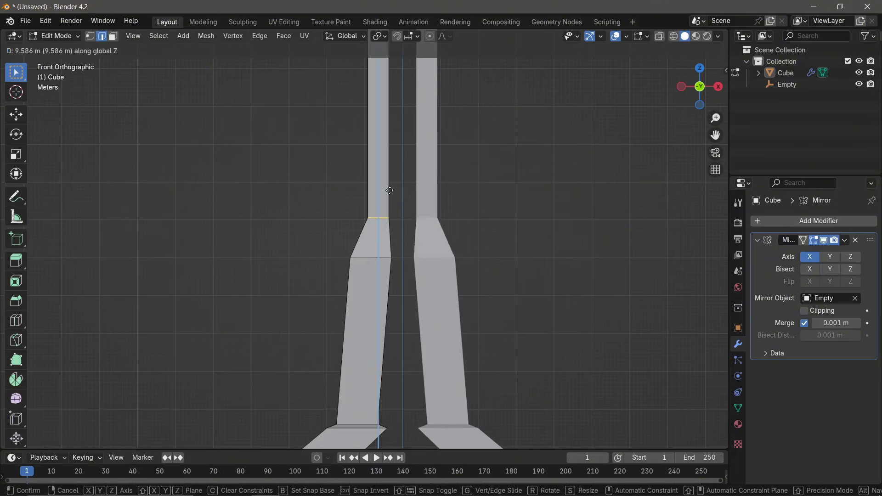
pyautogui.click(391, 156)
pyautogui.scroll(-5, 367, 207)
# Select the tower in Object Mode and reopen its mesh for editing
pyautogui.press('Tab')
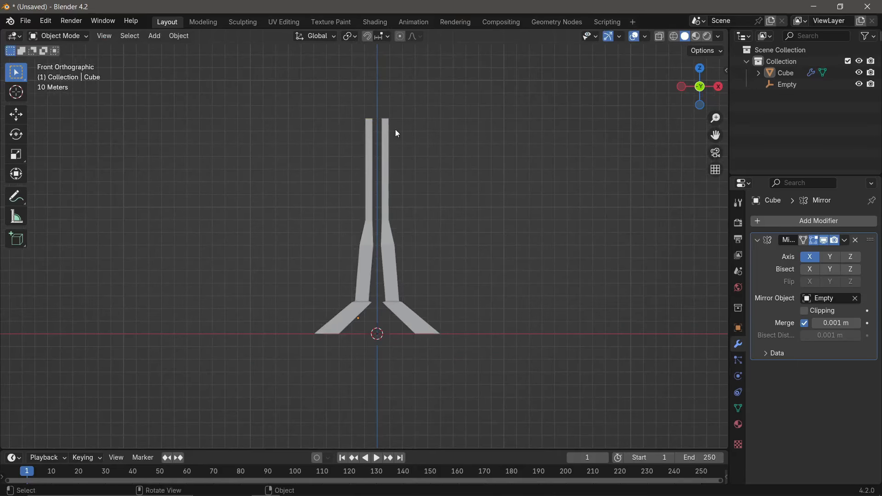
pyautogui.click(347, 317)
pyautogui.press('Tab')
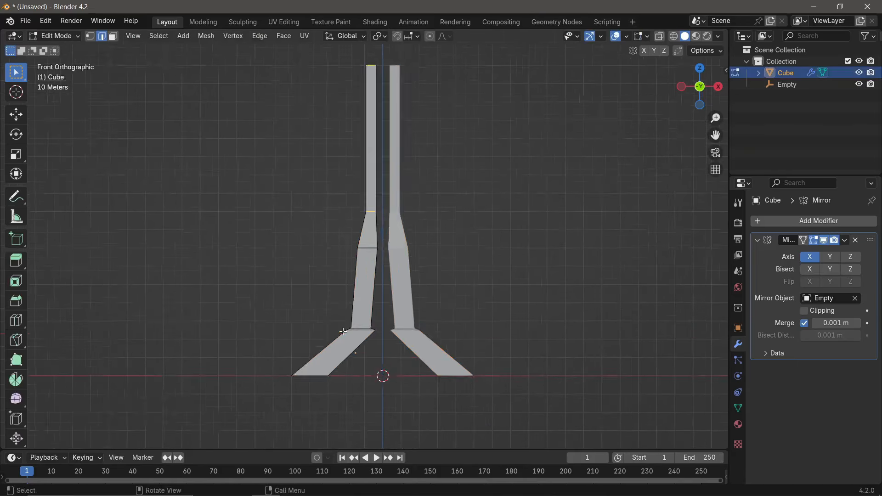
# Cut eight evenly spaced horizontal edge loops into the slanted leg and clear the selection
pyautogui.scroll(6, 346, 291)
pyautogui.hotkey('ctrl', 'r')
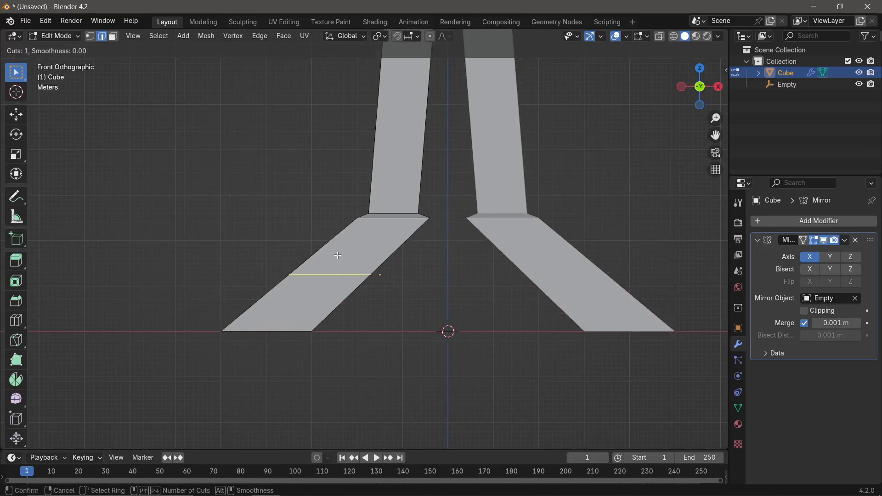
pyautogui.moveTo(338, 256); pyautogui.dragTo(349, 275, button='middle')
pyautogui.scroll(5, 349, 279)
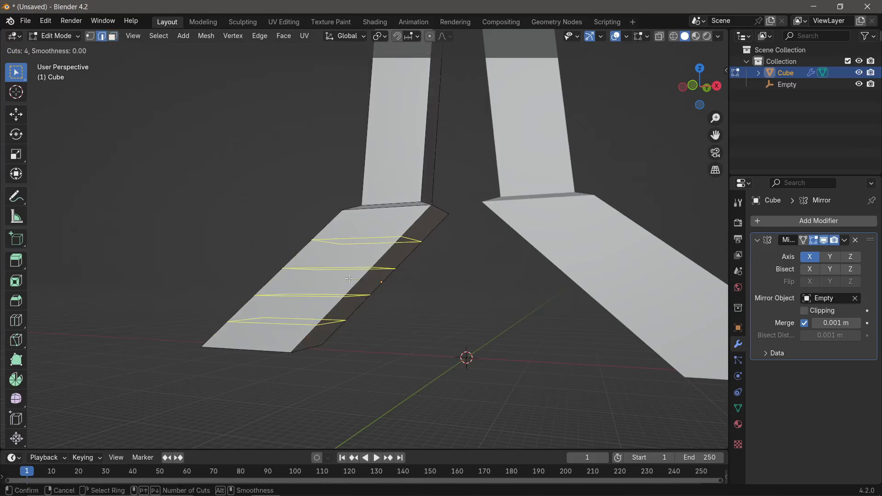
pyautogui.click(349, 279)
pyautogui.click(349, 279)
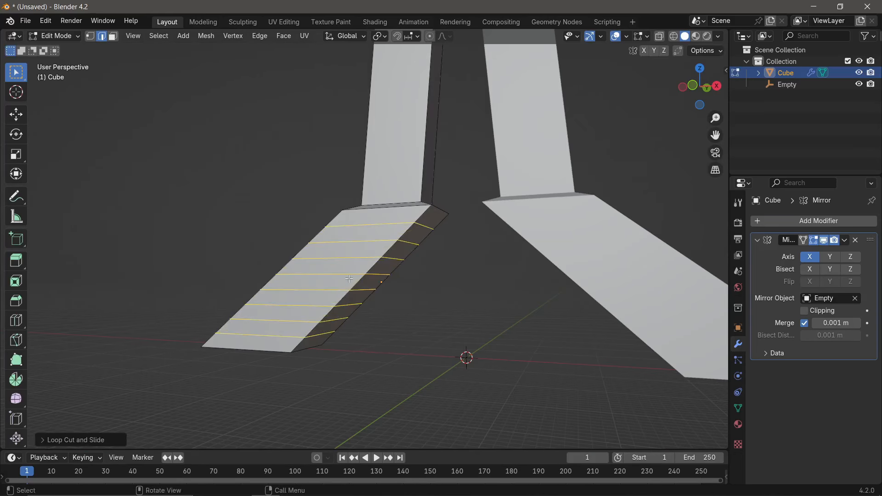
pyautogui.hotkey('alt', 'a')
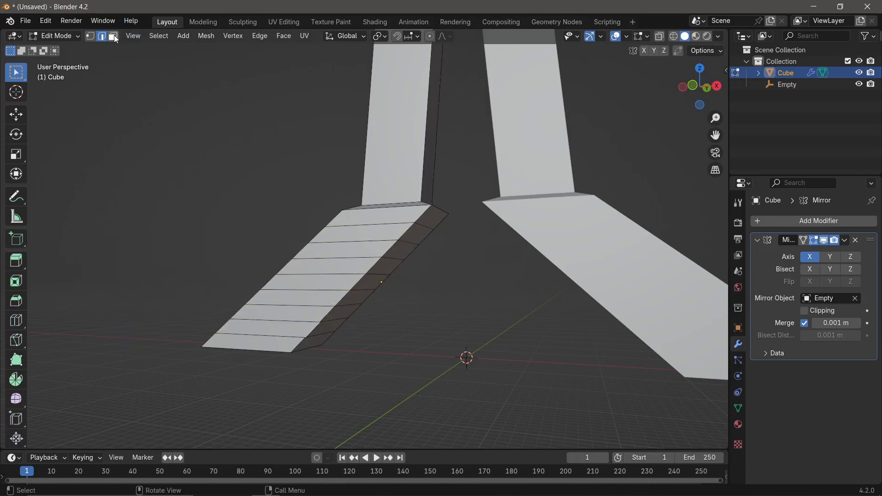
# Select four alternating faces on the slanted leg's inner underside and extrude them straight down along Z past the ground line
pyautogui.keyDown('ctrl'); pyautogui.click(352, 297); pyautogui.keyUp('ctrl')
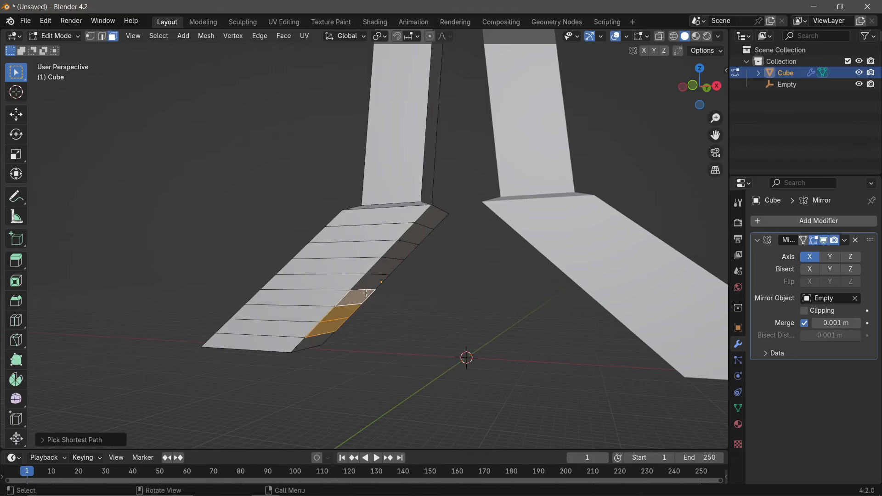
pyautogui.click(355, 299)
pyautogui.keyDown('shift'); pyautogui.click(326, 327); pyautogui.keyUp('shift')
pyautogui.keyDown('shift'); pyautogui.click(385, 266); pyautogui.keyUp('shift')
pyautogui.keyDown('shift'); pyautogui.click(416, 234); pyautogui.keyUp('shift')
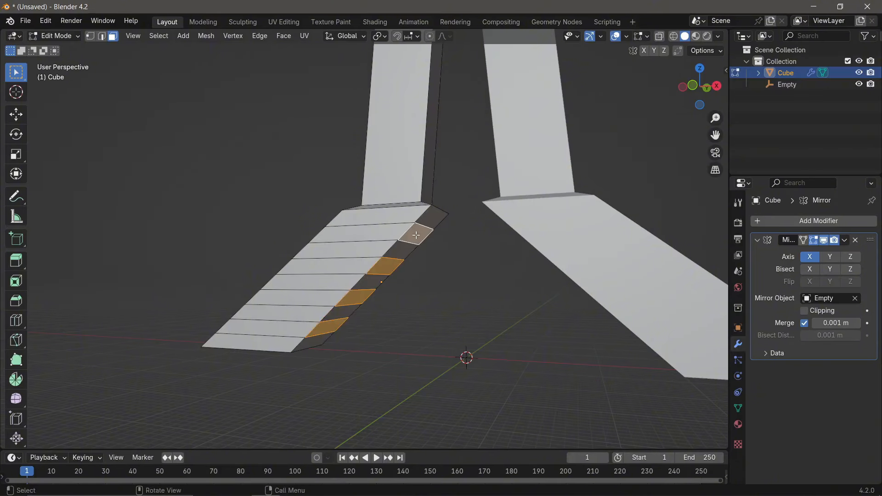
pyautogui.press('KP_1')
pyautogui.press('e')
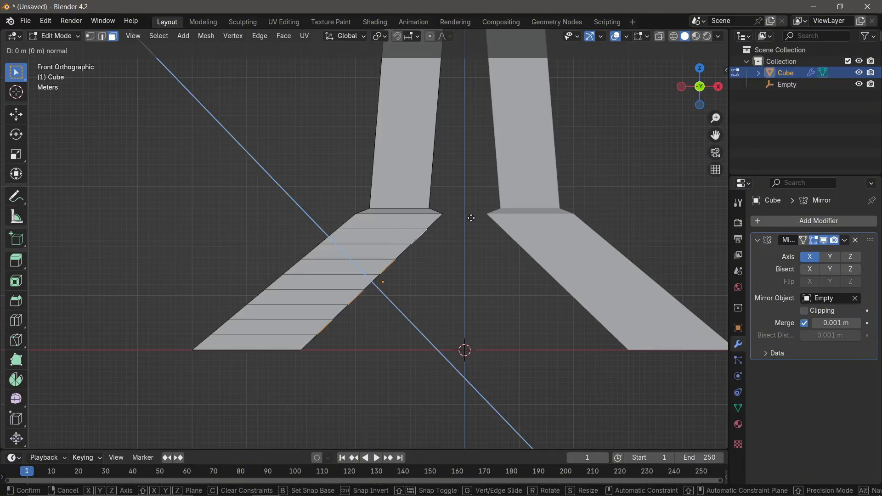
pyautogui.press('z')
pyautogui.press('z')
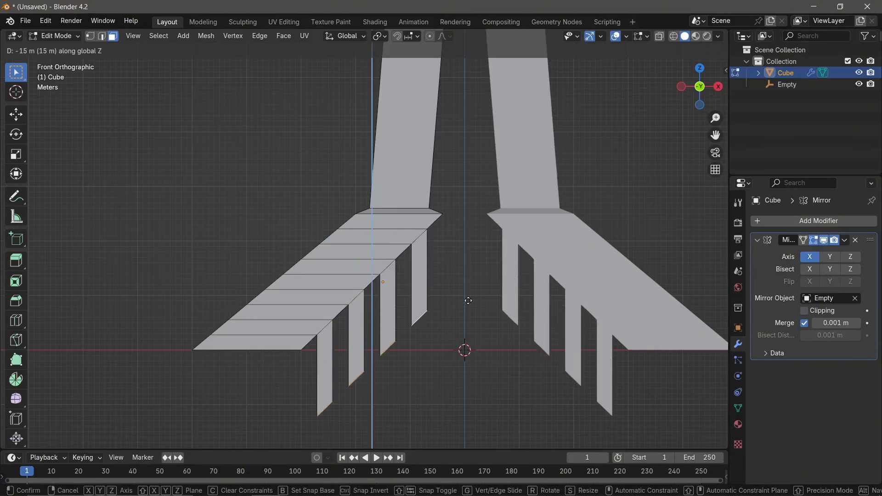
pyautogui.click(460, 393)
# Flatten the lower ends of the four vertical struts along Z and raise them to ground level
pyautogui.keyDown('shift'); pyautogui.moveTo(449, 396); pyautogui.dragTo(434, 256, button='middle'); pyautogui.keyUp('shift')
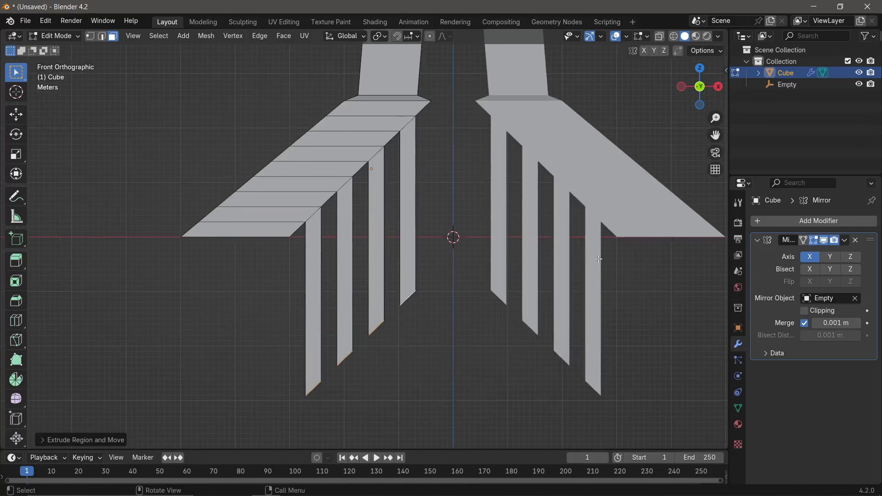
pyautogui.press('s')
pyautogui.press('z')
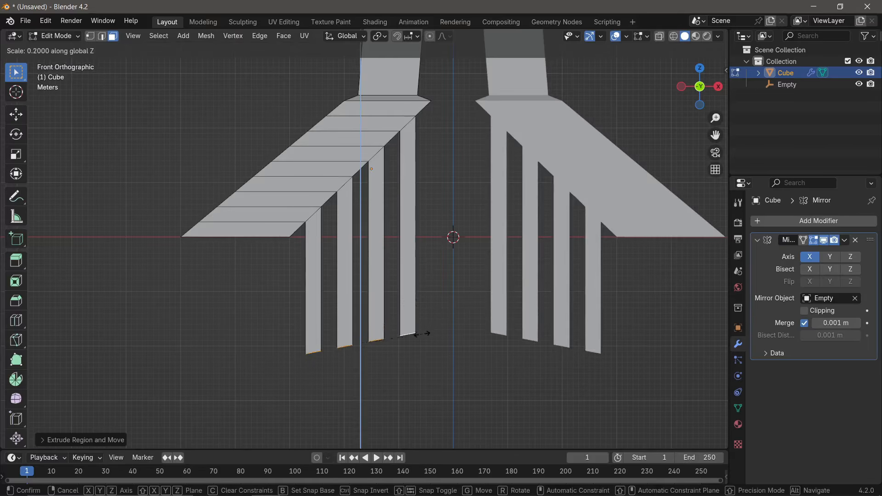
pyautogui.click(361, 345)
pyautogui.press('g')
pyautogui.press('z')
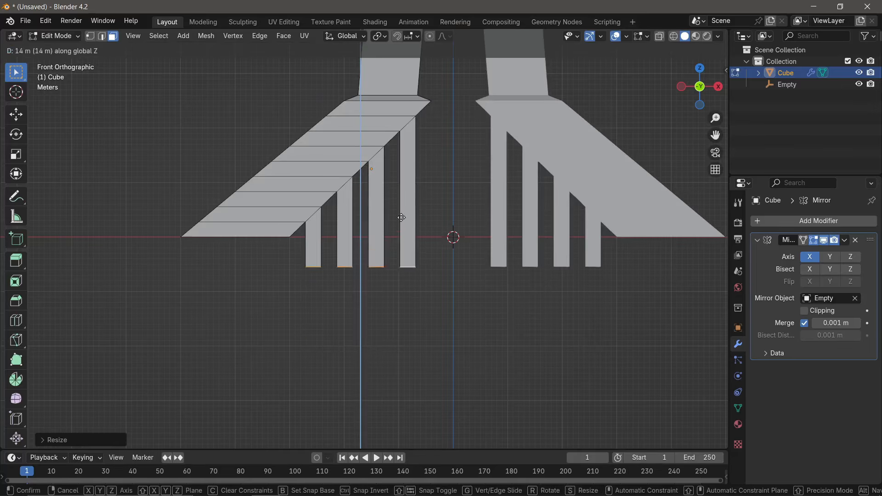
pyautogui.click(426, 201)
pyautogui.press('Tab')
pyautogui.moveTo(426, 201); pyautogui.dragTo(474, 226, button='middle')
pyautogui.click(514, 288)
pyautogui.click(324, 220)
pyautogui.press('Tab')
pyautogui.click(502, 222)
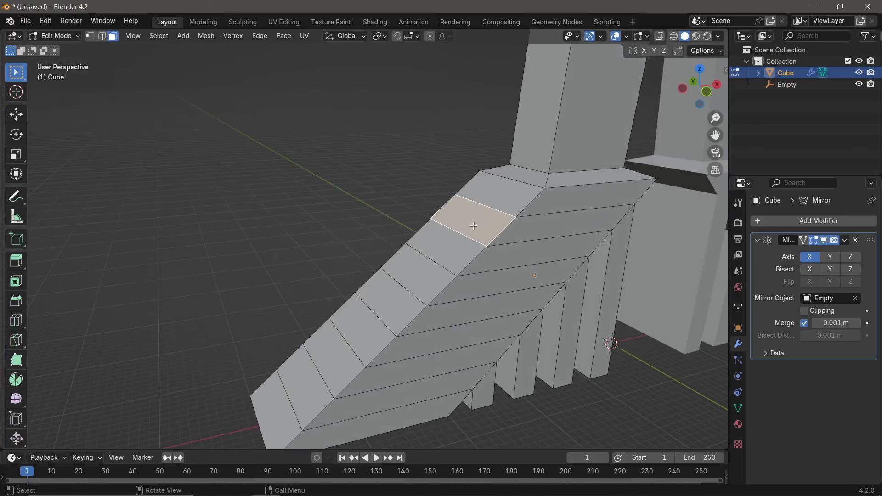
pyautogui.keyDown('ctrl'); pyautogui.click(418, 271); pyautogui.keyUp('ctrl')
pyautogui.keyDown('ctrl'); pyautogui.click(354, 340); pyautogui.keyUp('ctrl')
pyautogui.keyDown('ctrl'); pyautogui.click(311, 369); pyautogui.keyUp('ctrl')
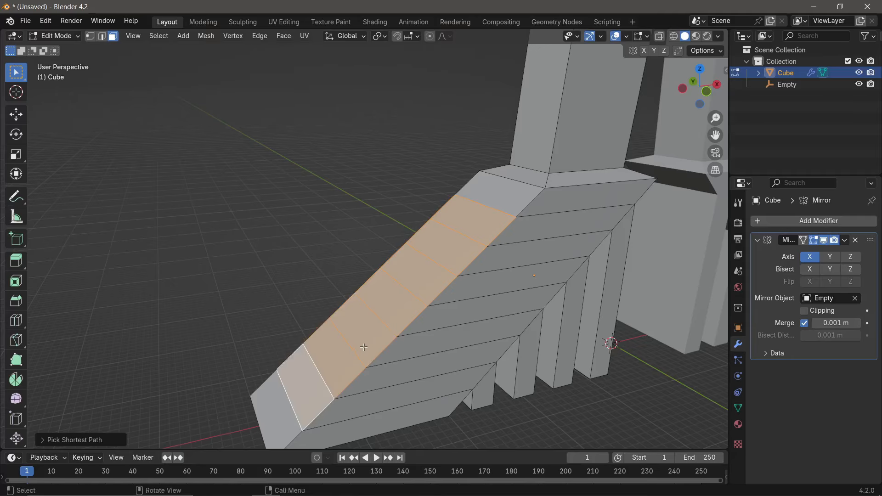
# Select four alternating faces on the slanted leg's outer slope and extend them outward along X as long horizontal bars
pyautogui.click(309, 380)
pyautogui.keyDown('shift'); pyautogui.click(361, 328); pyautogui.keyUp('shift')
pyautogui.keyDown('shift'); pyautogui.click(417, 272); pyautogui.keyUp('shift')
pyautogui.keyDown('shift'); pyautogui.click(460, 221); pyautogui.keyUp('shift')
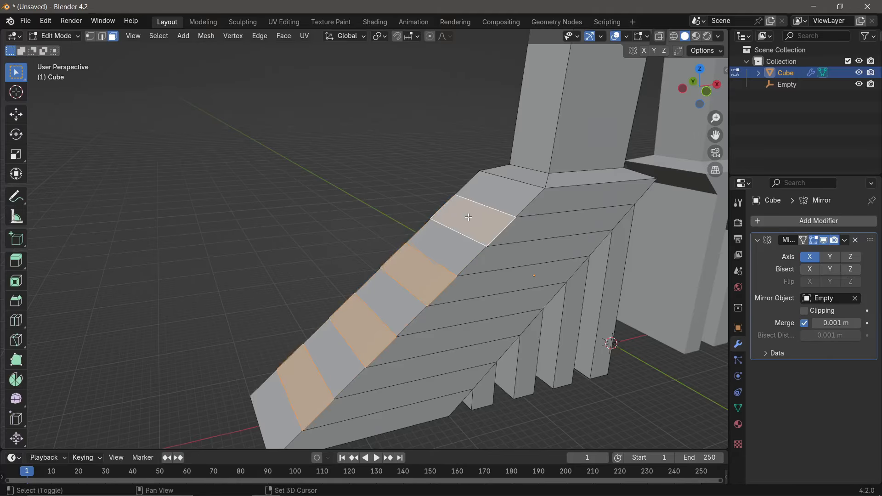
pyautogui.press('KP_1')
pyautogui.press('g')
pyautogui.press('x')
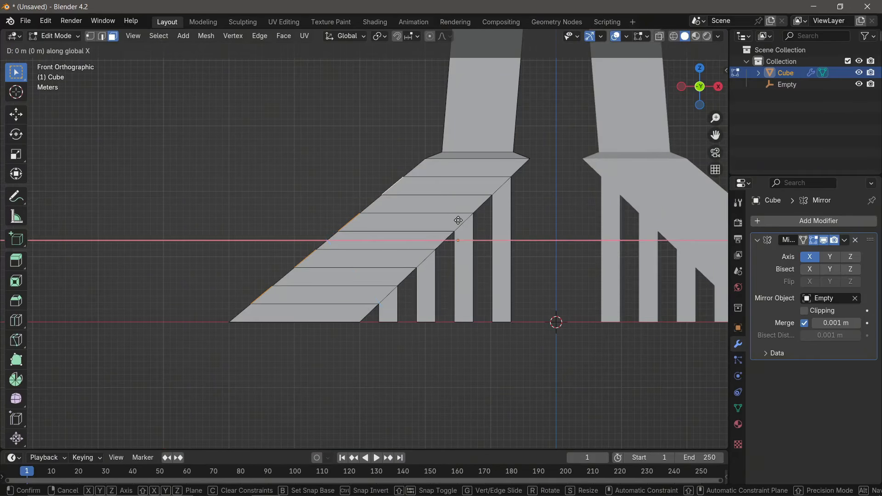
pyautogui.click(173, 240)
pyautogui.keyDown('shift'); pyautogui.moveTo(205, 245); pyautogui.dragTo(391, 236, button='middle'); pyautogui.keyUp('shift')
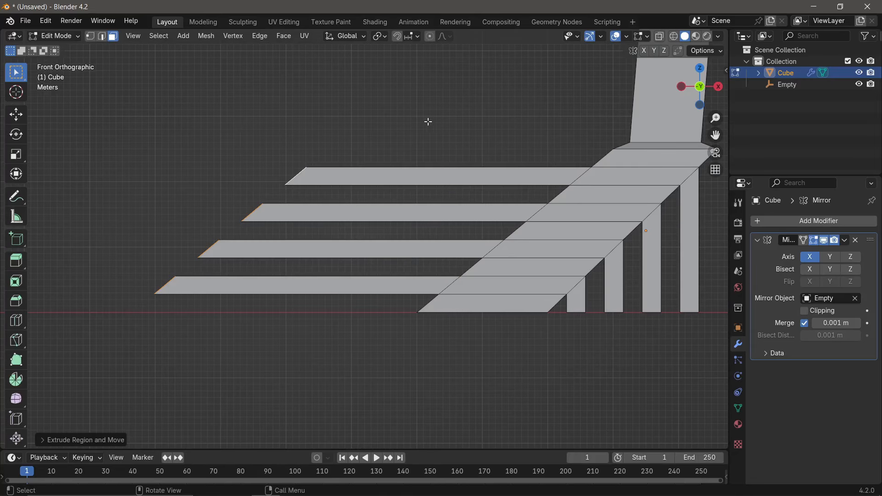
pyautogui.press('r')
pyautogui.click(402, 114)
pyautogui.hotkey('ctrl', 'z')
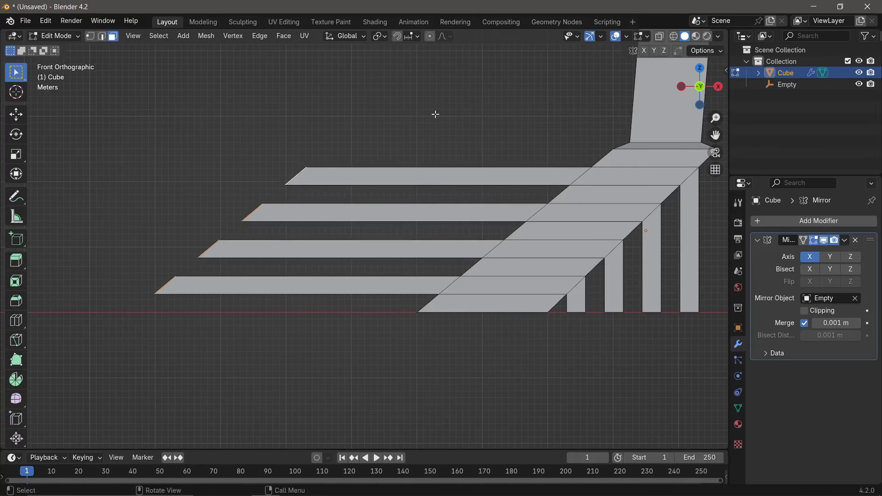
# Flatten the outer ends of the four bars along X and move them outward and down so the bars slope below the ground line
pyautogui.press('s')
pyautogui.press('x')
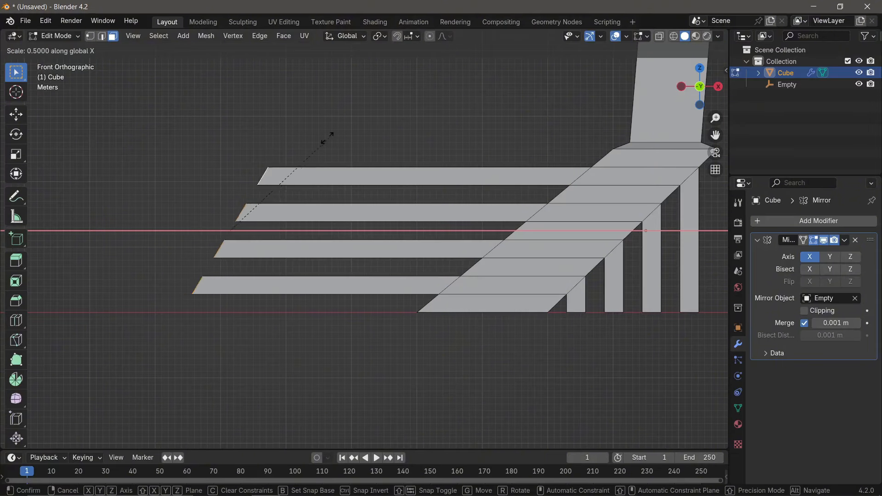
pyautogui.click(195, 154)
pyautogui.scroll(-2, 195, 154)
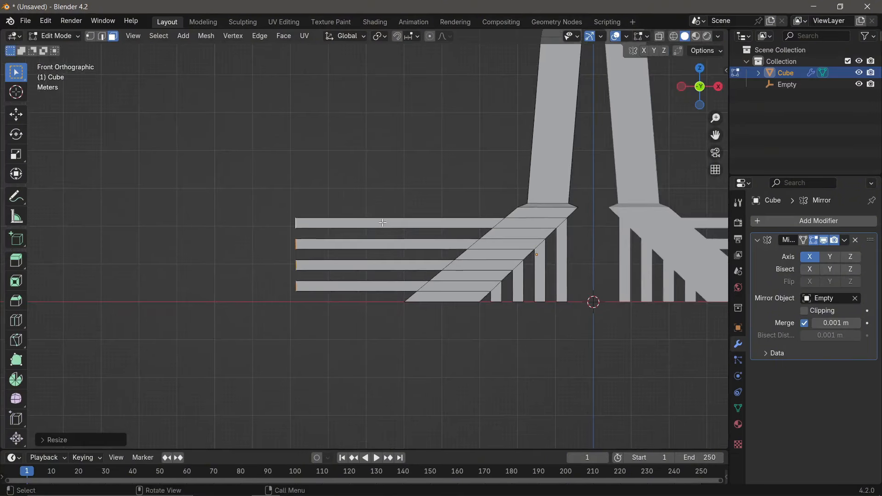
pyautogui.press('g')
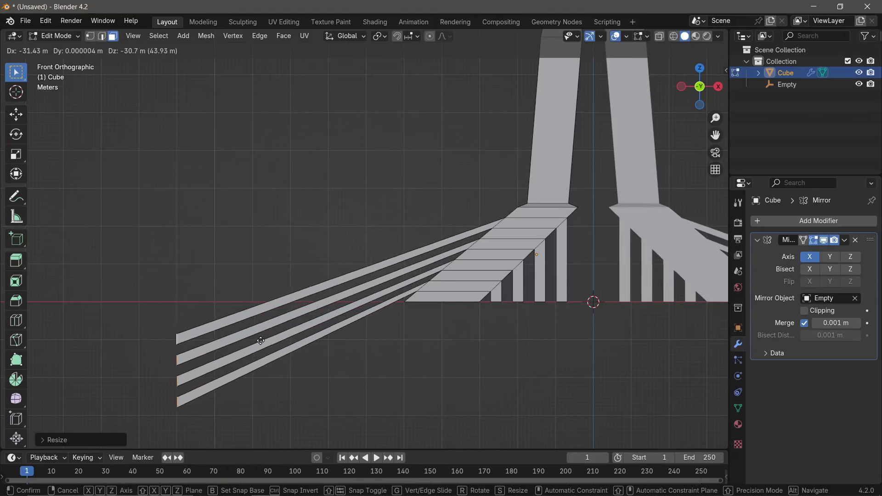
pyautogui.click(283, 308)
pyautogui.press('Tab')
pyautogui.moveTo(282, 308); pyautogui.dragTo(269, 279, button='middle')
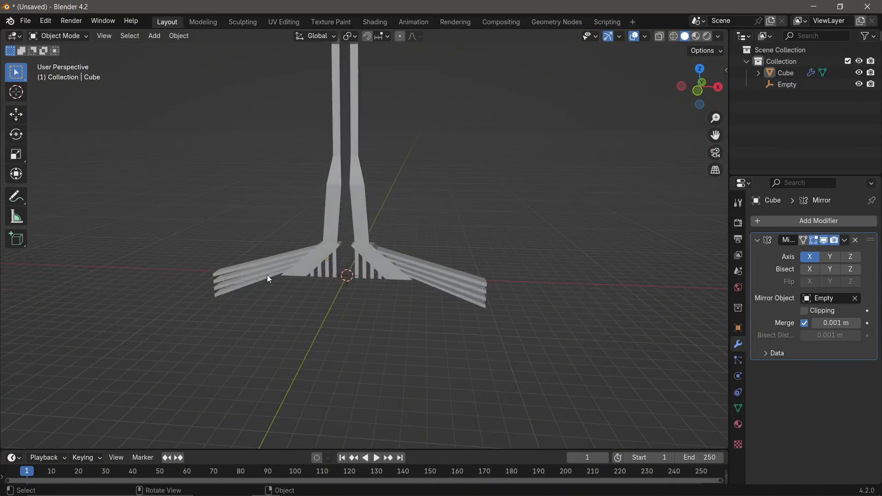
# Scale the top face of the tall upper column to about 0.68 so the column tapers
pyautogui.keyDown('alt'); pyautogui.moveTo(335, 293); pyautogui.dragTo(426, 335, button='middle'); pyautogui.keyUp('alt')
pyautogui.scroll(4, 330, 242)
pyautogui.scroll(-3, 455, 196)
pyautogui.scroll(2, 454, 193)
pyautogui.keyDown('shift'); pyautogui.moveTo(450, 184); pyautogui.dragTo(404, 229, button='middle'); pyautogui.keyUp('shift')
pyautogui.press('Tab')
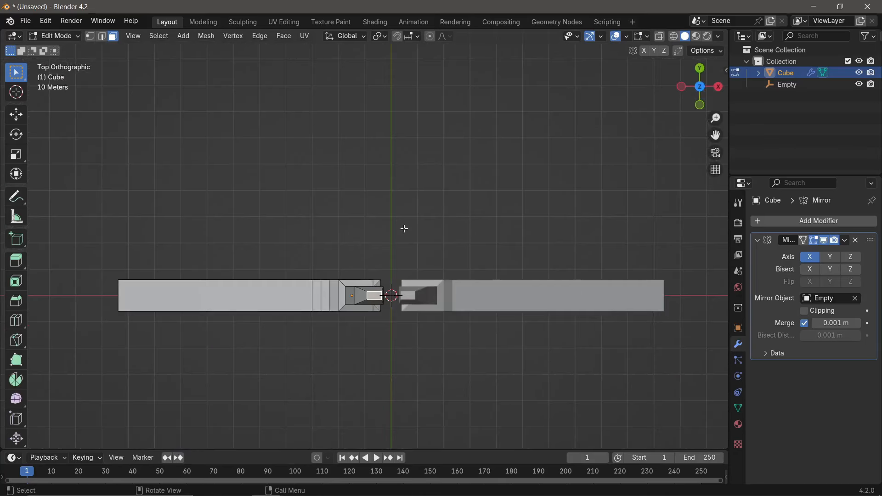
pyautogui.press('s')
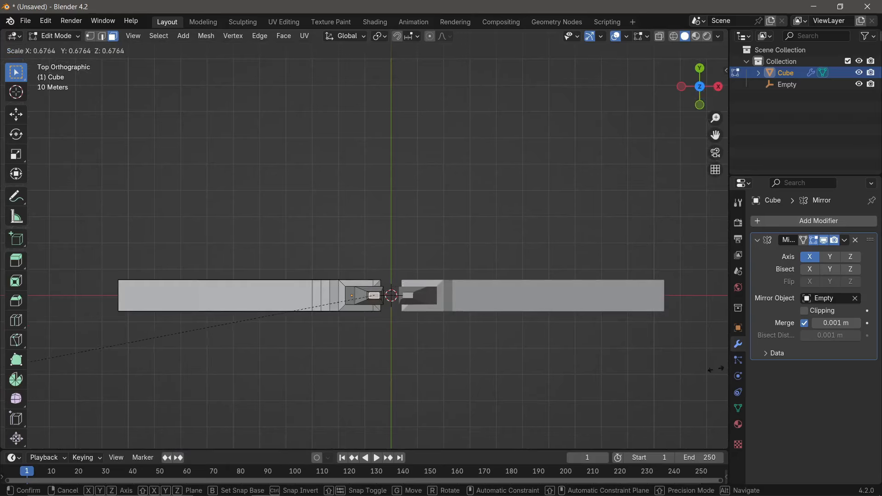
pyautogui.click(715, 368)
# Move the column's top face inward along X so the mirrored columns lean toward the center line
pyautogui.keyDown('alt'); pyautogui.moveTo(518, 295); pyautogui.dragTo(452, 198, button='middle'); pyautogui.keyUp('alt')
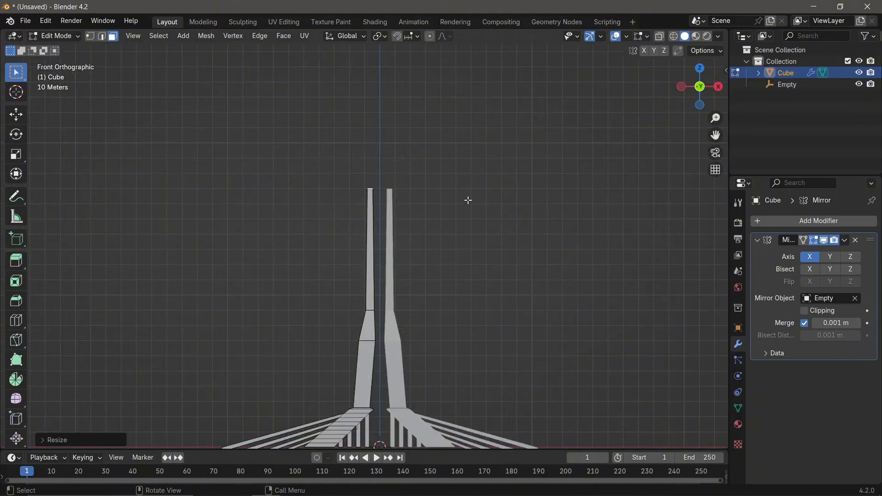
pyautogui.press('g')
pyautogui.press('x')
pyautogui.click(525, 206)
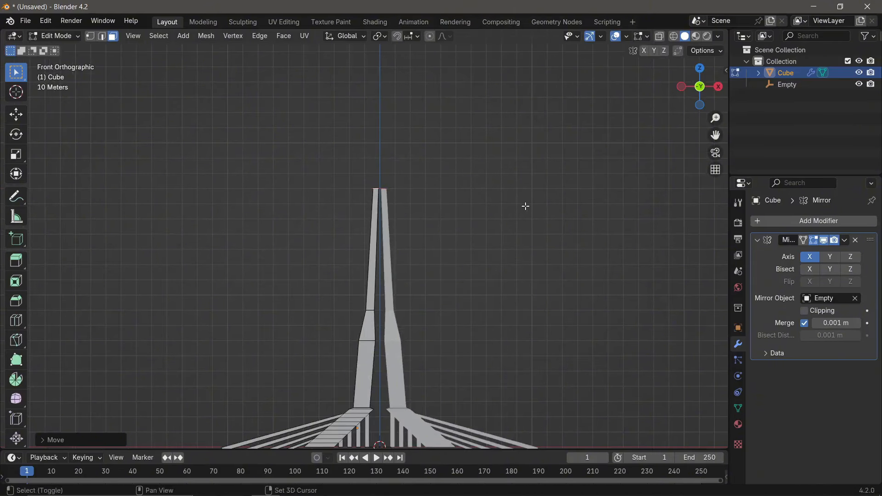
pyautogui.press('Tab')
# Shift the column's top face slightly outward along X to widen the gap between the mirrored tops
pyautogui.scroll(-3, 481, 247)
pyautogui.click(412, 266)
pyautogui.scroll(7, 399, 266)
pyautogui.press('Tab')
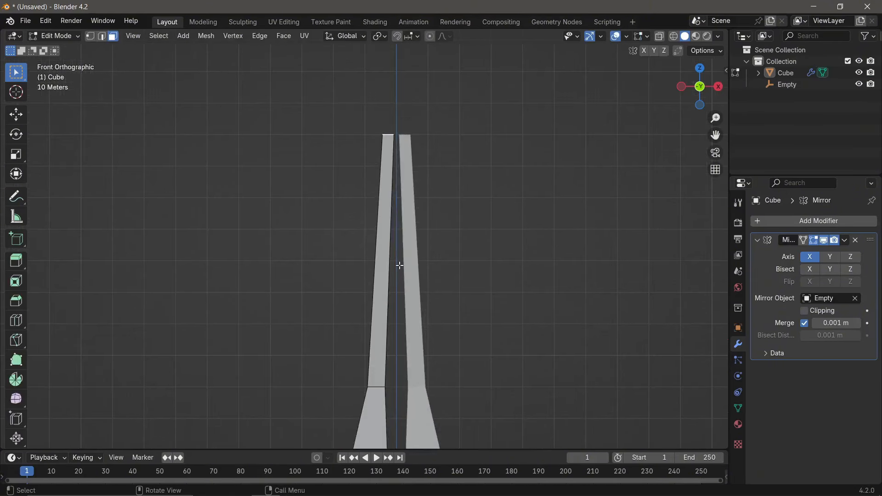
pyautogui.press('g')
pyautogui.press('x')
pyautogui.click(381, 256)
pyautogui.scroll(-3, 382, 256)
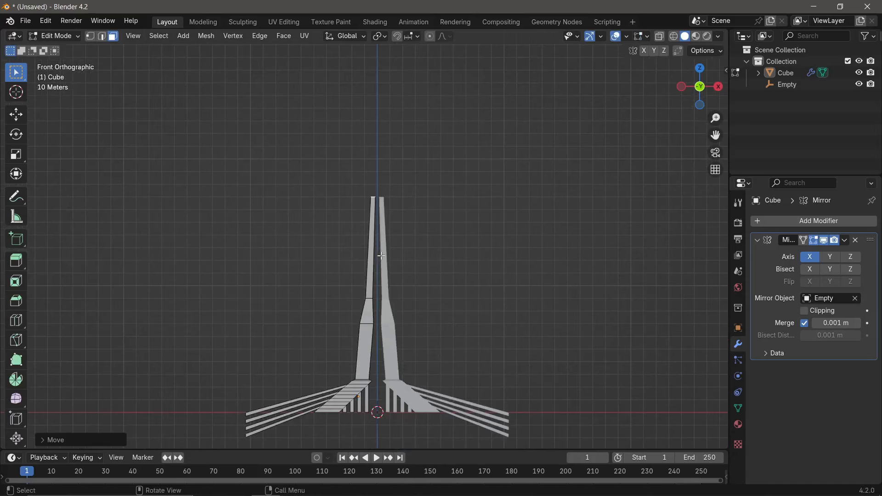
# Return the tower to Object Mode and switch to the Shading workspace with rendered viewport shading
pyautogui.press('Tab')
pyautogui.keyDown('shift'); pyautogui.moveTo(420, 282); pyautogui.dragTo(375, 279, button='middle'); pyautogui.keyUp('shift')
pyautogui.press('Tab')
pyautogui.scroll(5, 375, 266)
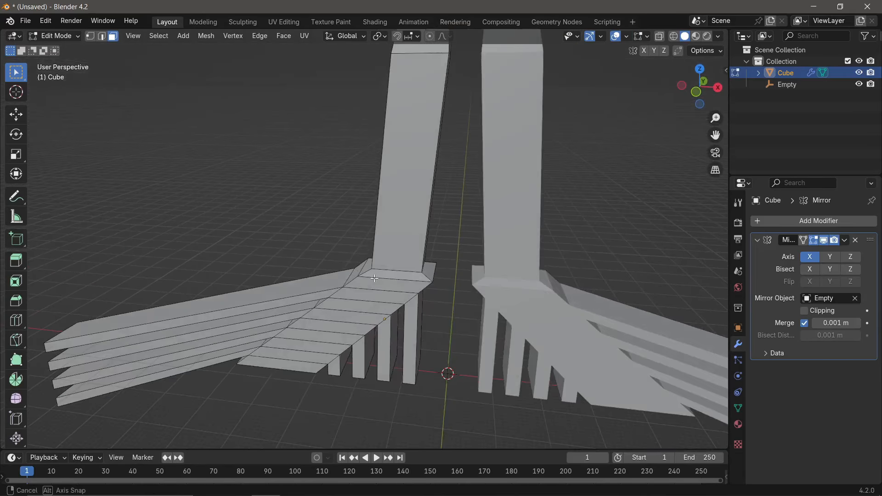
pyautogui.press('Tab')
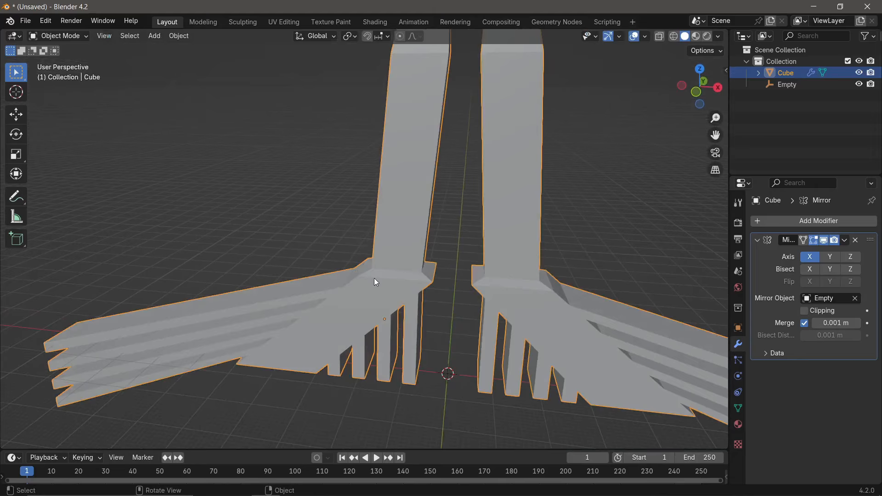
pyautogui.click(375, 21)
pyautogui.click(707, 36)
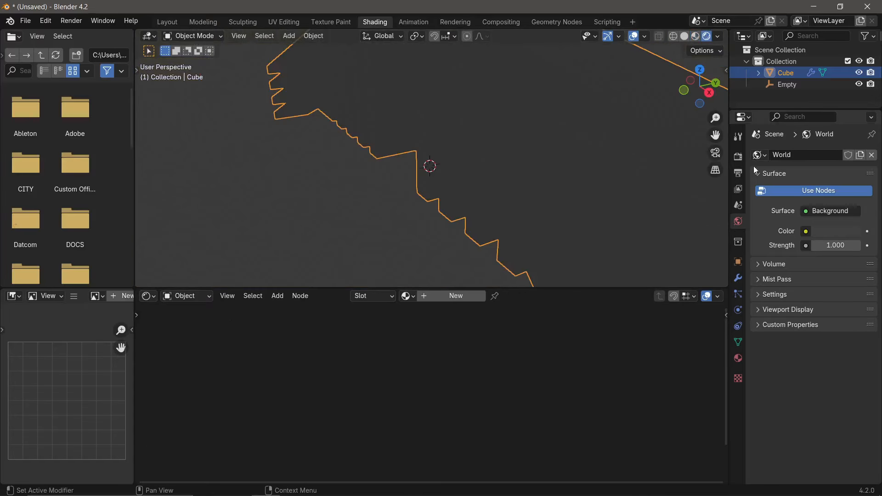
# Set the render engine to Cycles and the device to GPU Compute
pyautogui.click(738, 156)
pyautogui.click(832, 156)
pyautogui.click(822, 193)
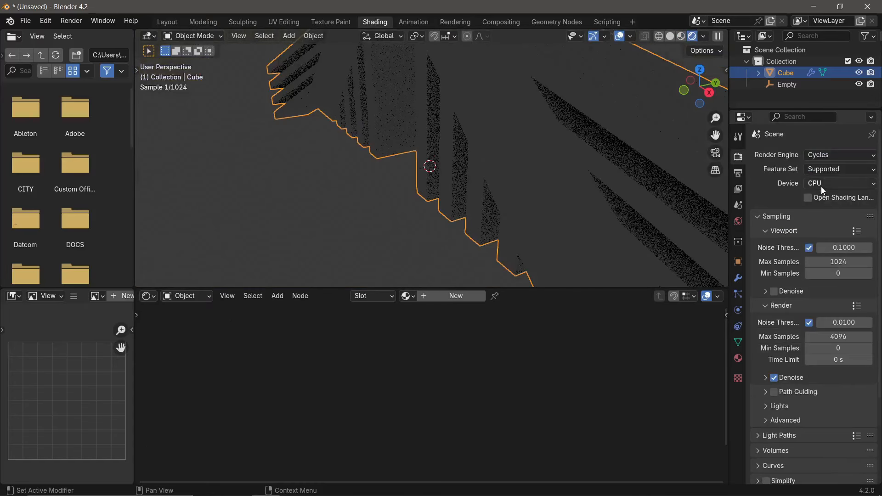
pyautogui.click(820, 184)
pyautogui.click(826, 211)
pyautogui.moveTo(533, 184); pyautogui.dragTo(490, 188, button='middle')
pyautogui.scroll(-5, 490, 187)
pyautogui.moveTo(202, 244); pyautogui.dragTo(239, 250, button='middle')
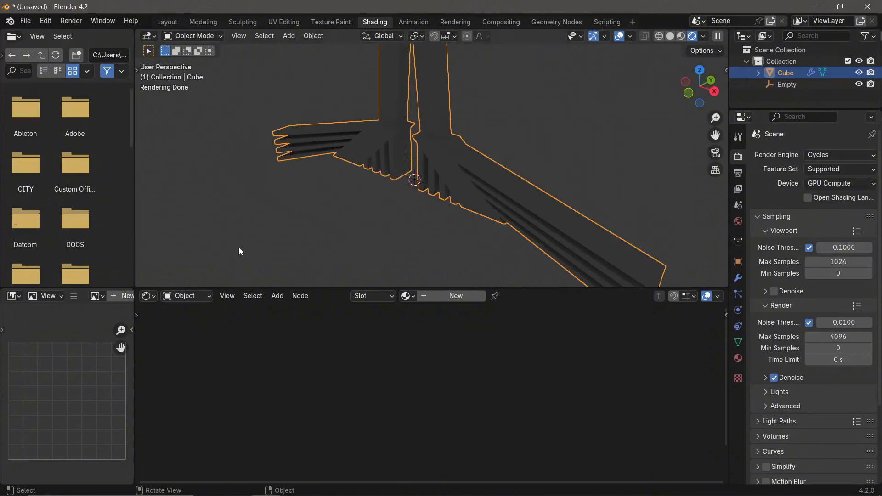
# Show the world nodes and append a world that uses the lapa_4k.exr environment image to light the scene
pyautogui.click(185, 339)
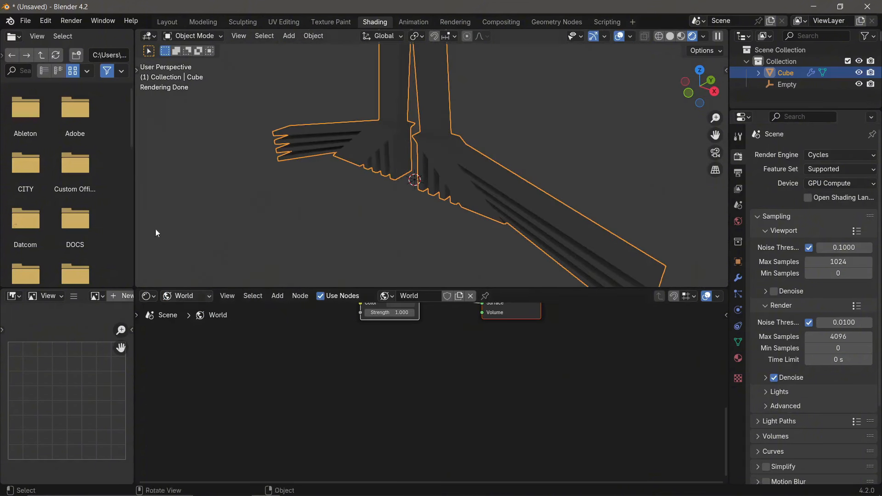
pyautogui.click(25, 20)
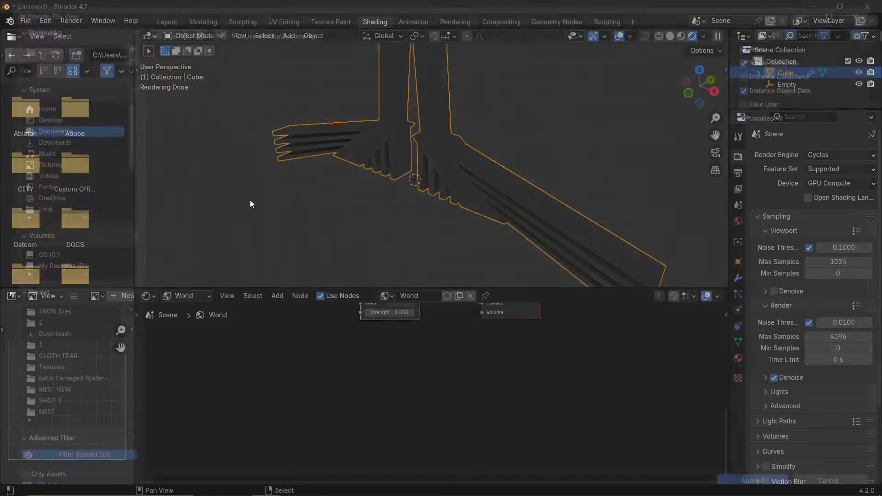
pyautogui.scroll(-5, 784, 294)
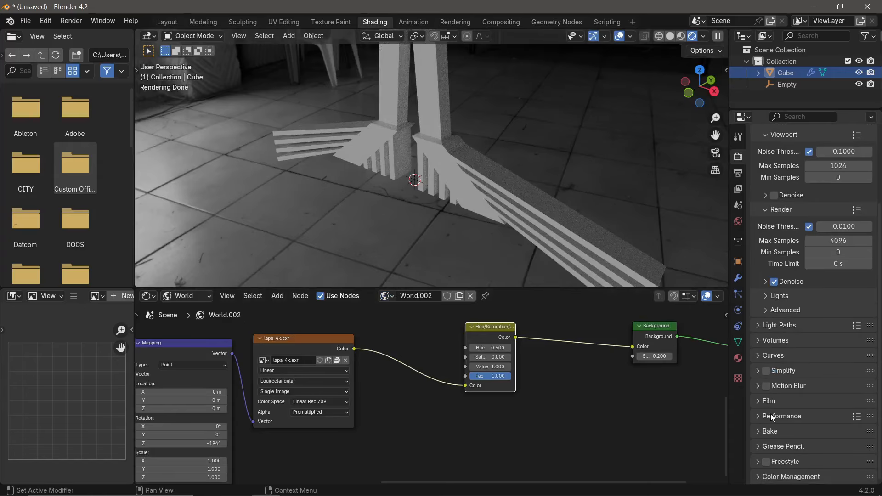
# Enable the transparent film background in the Cycles render settings
pyautogui.click(772, 401)
pyautogui.scroll(-5, 779, 373)
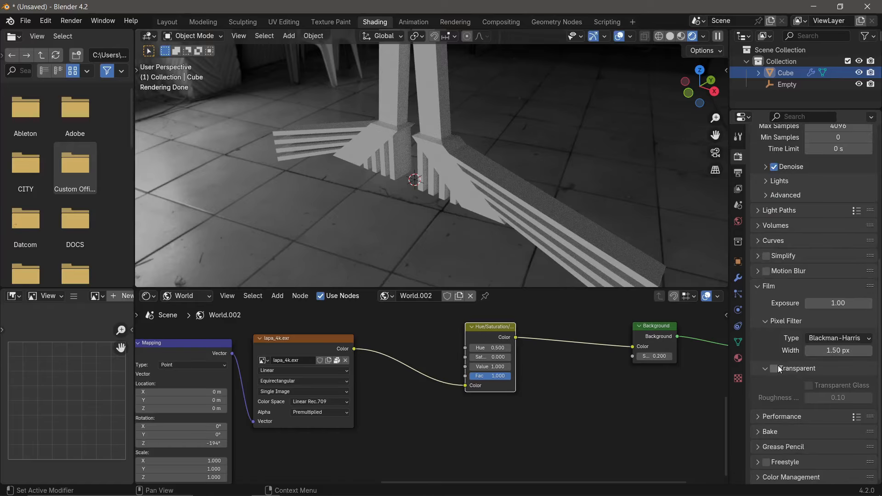
pyautogui.click(777, 369)
pyautogui.moveTo(464, 161); pyautogui.dragTo(459, 200, button='middle')
pyautogui.press('KP_1')
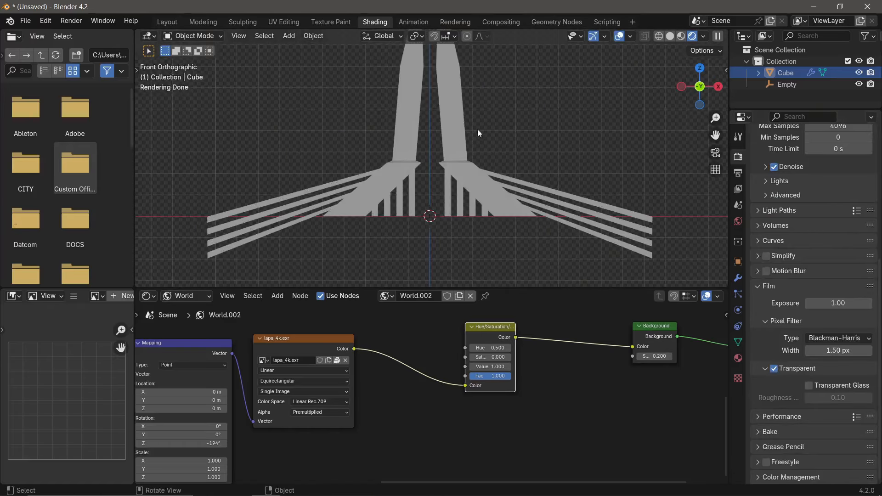
# Set the Z rotation of the world's Mapping node to 0°
pyautogui.moveTo(280, 386); pyautogui.dragTo(331, 370, button='middle')
pyautogui.doubleClick(257, 426)
pyautogui.write('0')
pyautogui.press('Return')
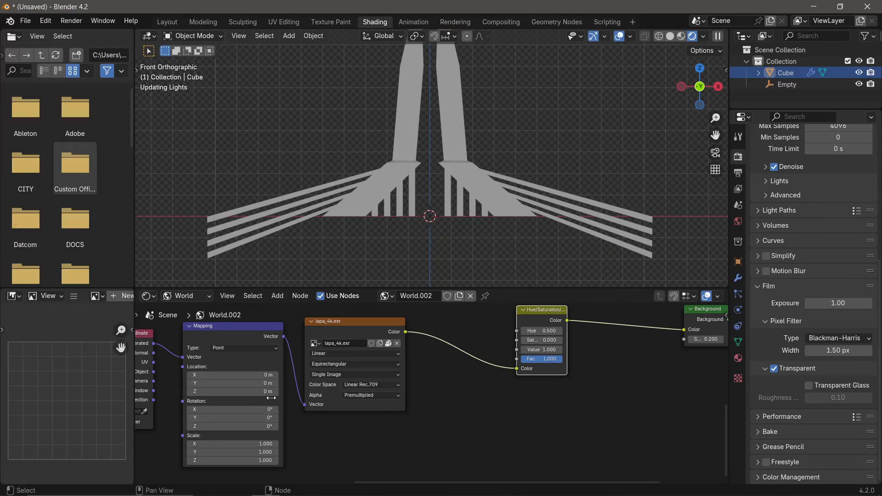
# Switch the shader editor from world to object nodes and create a new material for the tower
pyautogui.moveTo(349, 152); pyautogui.dragTo(373, 155, button='middle')
pyautogui.click(186, 296)
pyautogui.click(199, 323)
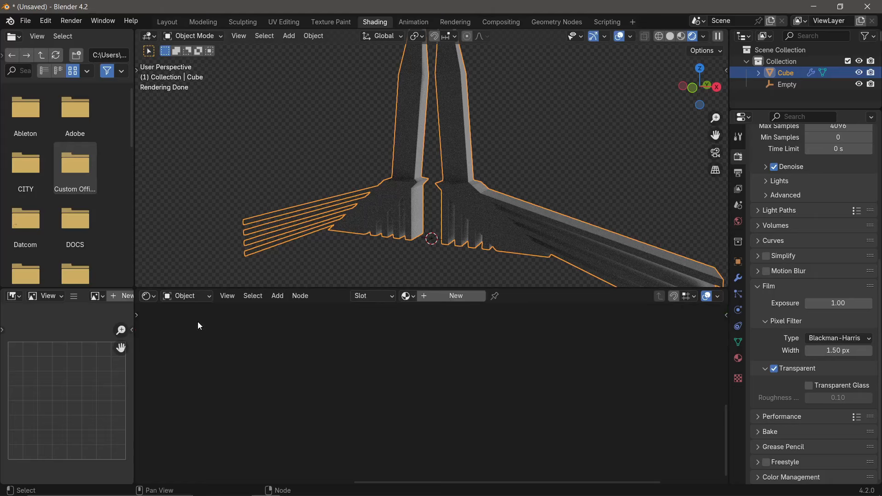
pyautogui.click(437, 298)
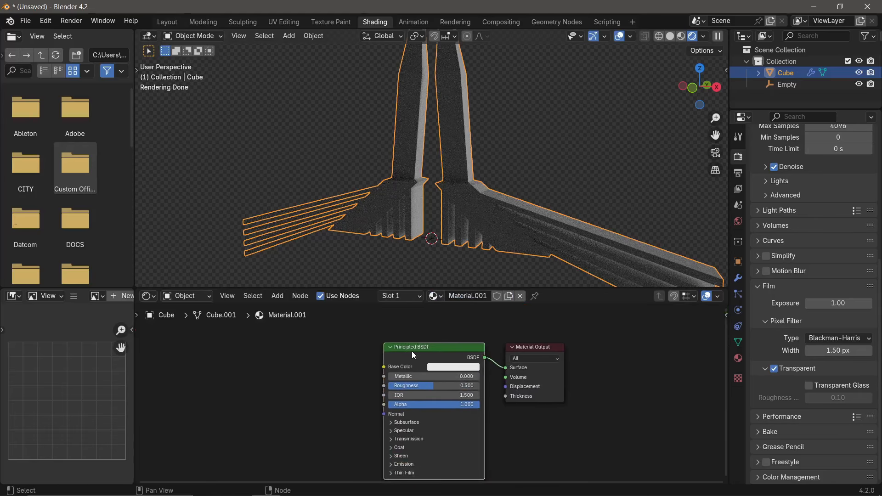
# Search the add-on preferences for "node" to check that Node Wrangler is enabled, and close the preferences
pyautogui.click(46, 21)
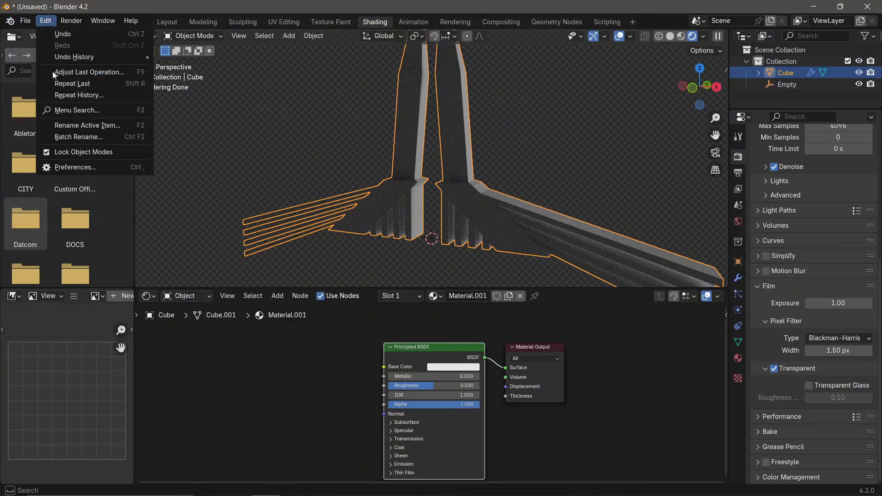
pyautogui.click(89, 165)
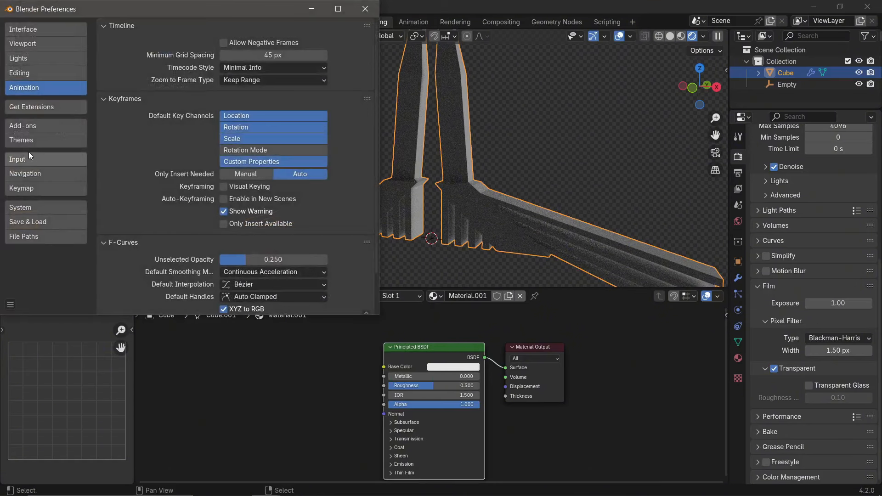
pyautogui.click(33, 127)
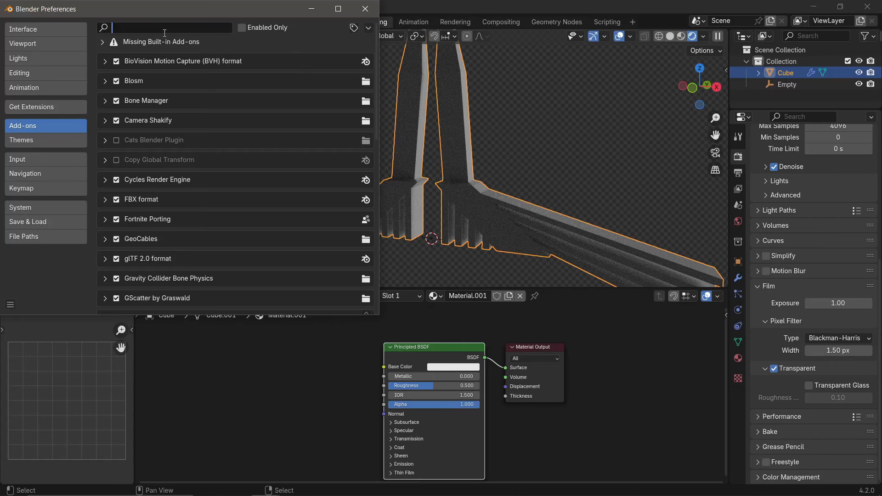
pyautogui.write('node')
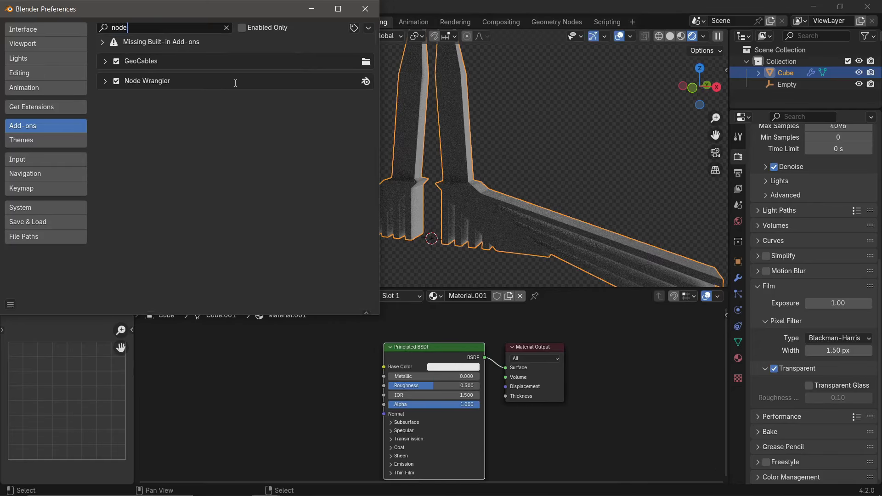
pyautogui.click(366, 15)
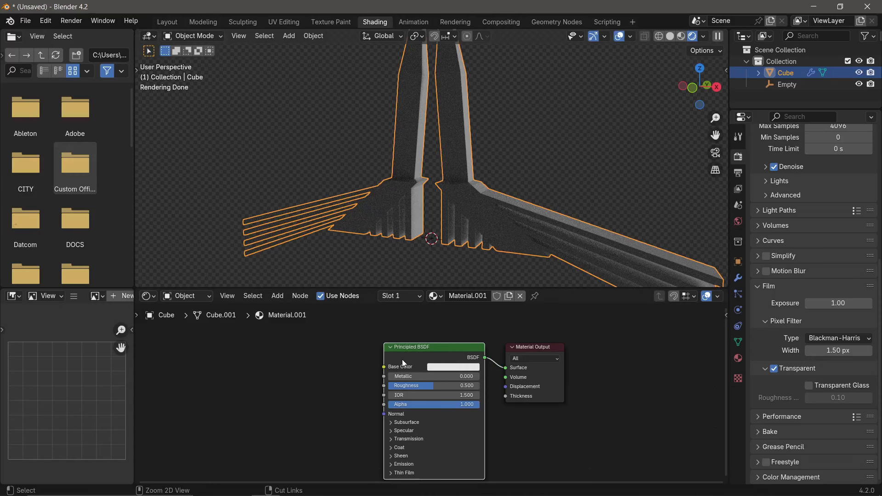
# Run the Principled texture setup with the MetalPlates008_4K normal, color, roughness, displacement and metalness maps from folder 2
pyautogui.hotkey('ctrl', 'shift', 't')
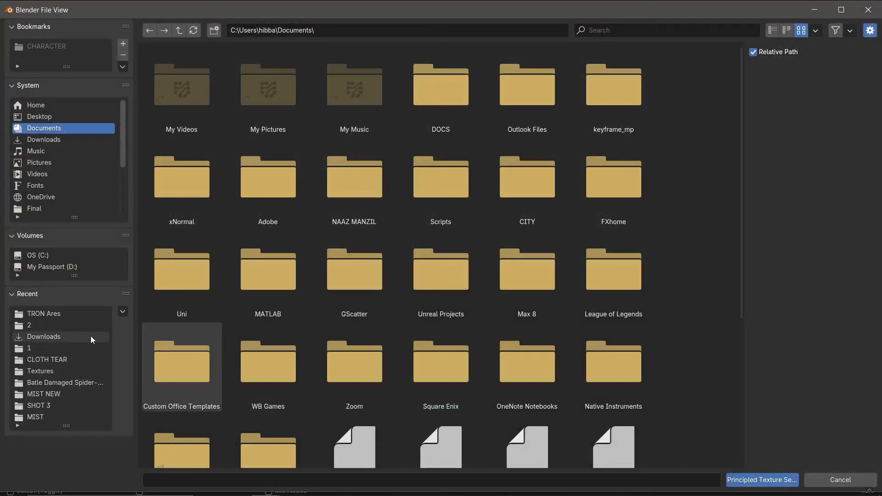
pyautogui.click(69, 325)
pyautogui.click(354, 88)
pyautogui.keyDown('shift'); pyautogui.click(285, 181); pyautogui.keyUp('shift')
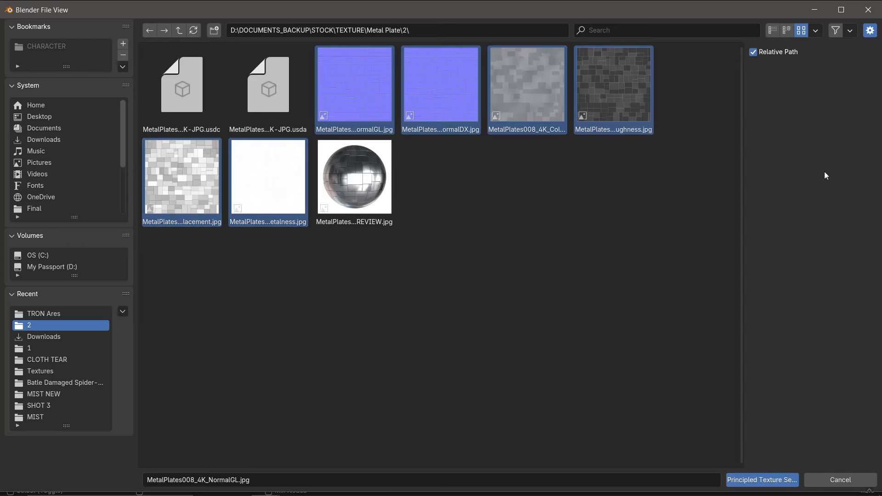
pyautogui.click(762, 479)
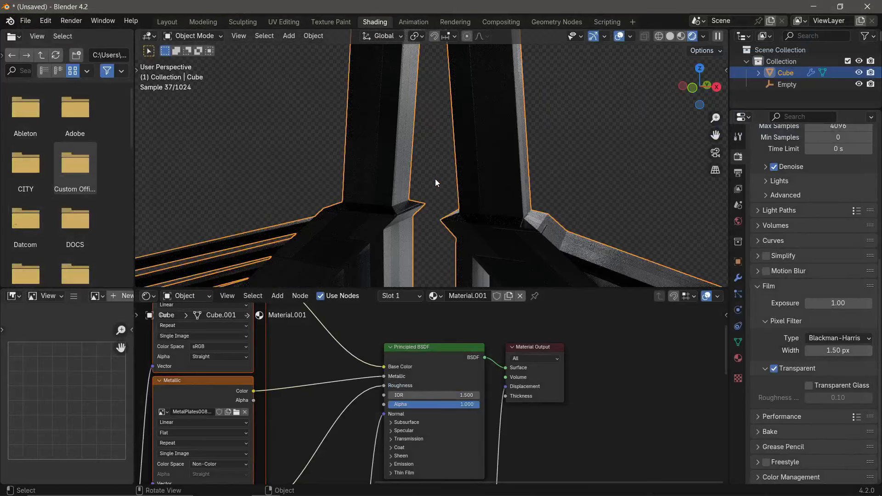
# Show the tower in material preview and unwrap all its faces with Cube Projection in Edit Mode
pyautogui.scroll(-2, 435, 182)
pyautogui.scroll(4, 460, 163)
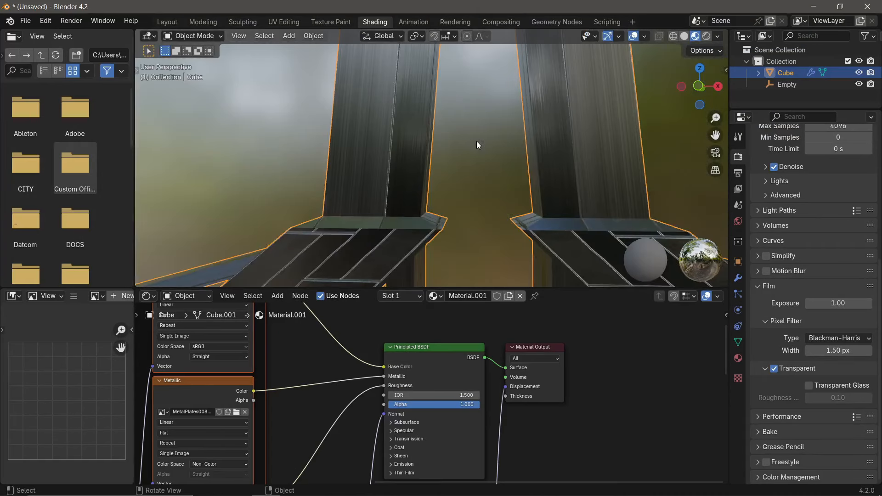
pyautogui.scroll(-5, 476, 142)
pyautogui.moveTo(483, 158); pyautogui.dragTo(441, 185, button='middle')
pyautogui.press('Tab')
pyautogui.moveTo(365, 156); pyautogui.dragTo(419, 157, button='middle')
pyautogui.scroll(-3, 420, 157)
pyautogui.press('a')
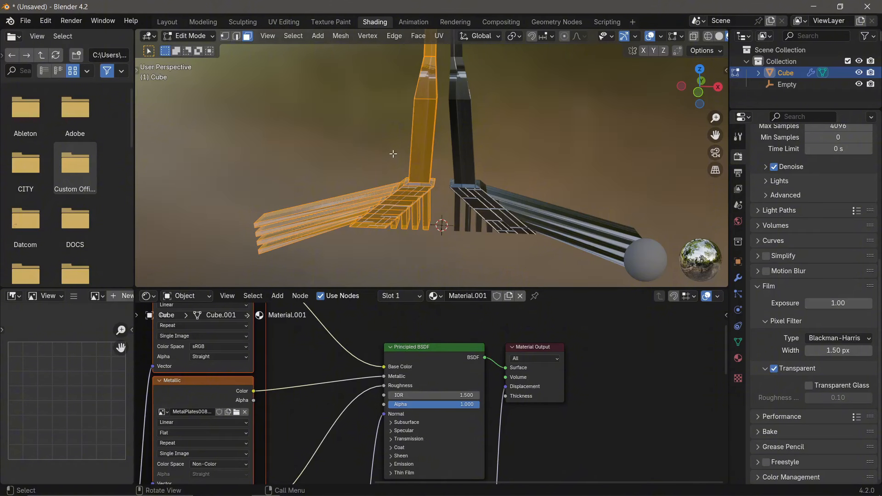
pyautogui.press('u')
pyautogui.click(358, 201)
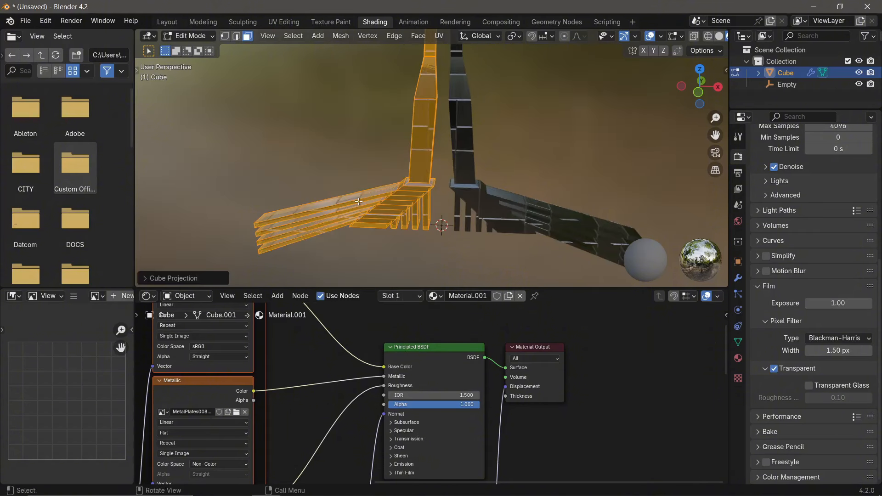
pyautogui.moveTo(482, 136); pyautogui.dragTo(411, 171, button='middle')
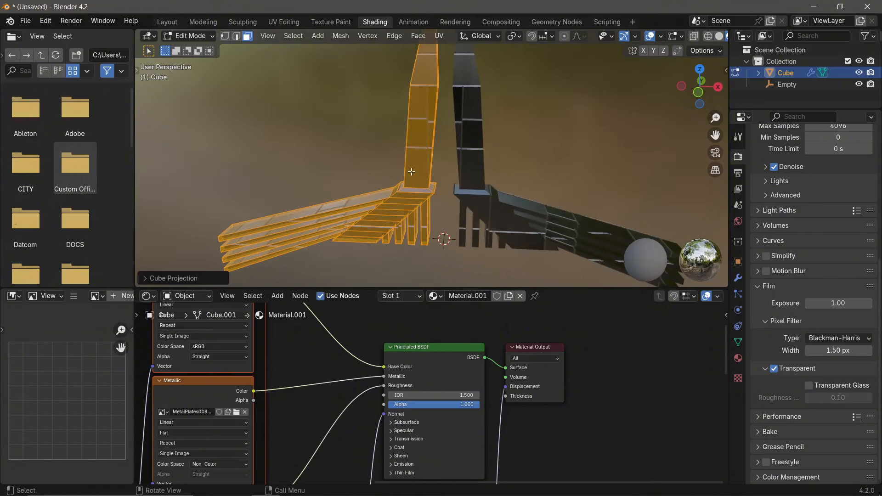
# In the UV Editing workspace, select all the tower's UVs and scale them up well beyond the image tile
pyautogui.click(278, 24)
pyautogui.scroll(-6, 190, 172)
pyautogui.moveTo(128, 185); pyautogui.dragTo(233, 320)
pyautogui.press('s')
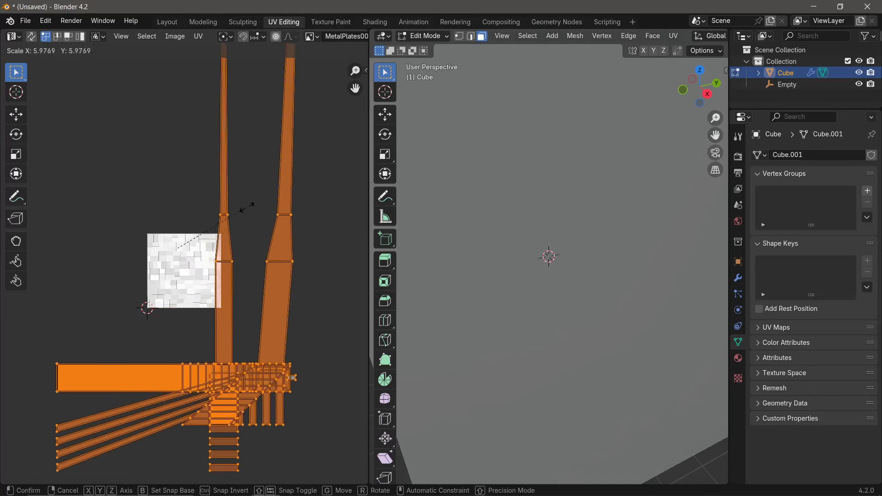
pyautogui.click(256, 202)
# Check the plate texture from the front in rendered view, and leave the viewport in material preview shading
pyautogui.press('KP_5')
pyautogui.moveTo(557, 252); pyautogui.dragTo(581, 243, button='middle')
pyautogui.press('KP_1')
pyautogui.press('z')
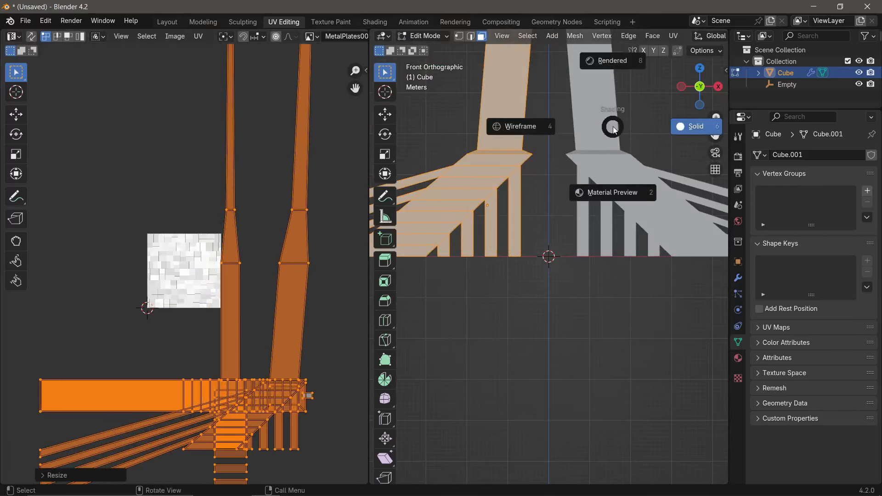
pyautogui.click(619, 59)
pyautogui.keyDown('shift'); pyautogui.moveTo(543, 142); pyautogui.dragTo(585, 185, button='middle'); pyautogui.keyUp('shift')
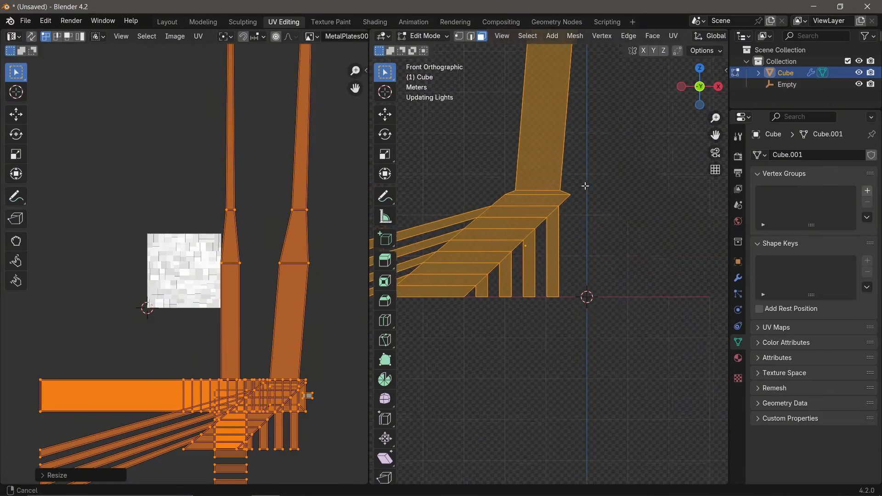
pyautogui.press('z')
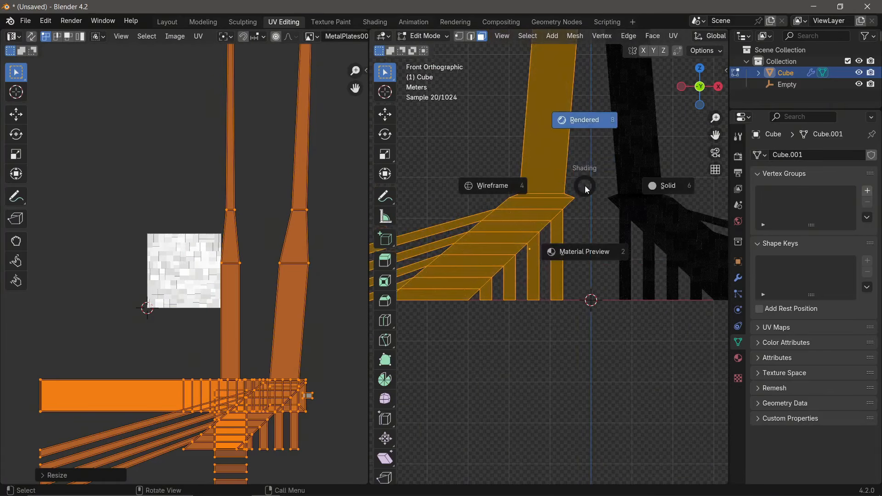
pyautogui.click(585, 250)
pyautogui.moveTo(585, 196); pyautogui.dragTo(291, 233, button='middle')
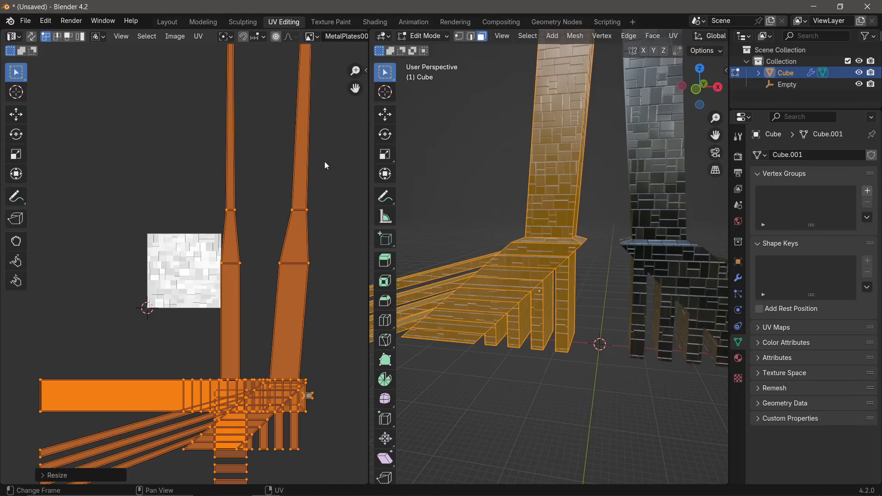
# Scale the UVs up slightly more for smaller metal plates, return to Object Mode and deselect the tower
pyautogui.press('s')
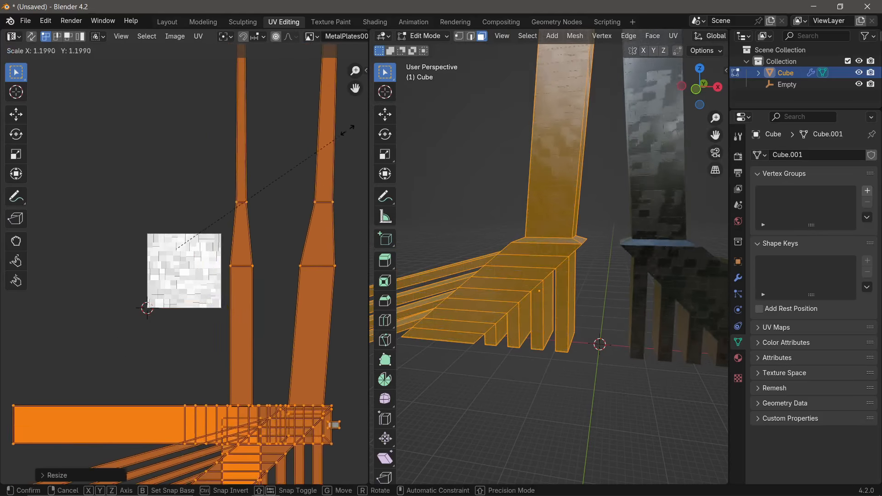
pyautogui.click(337, 152)
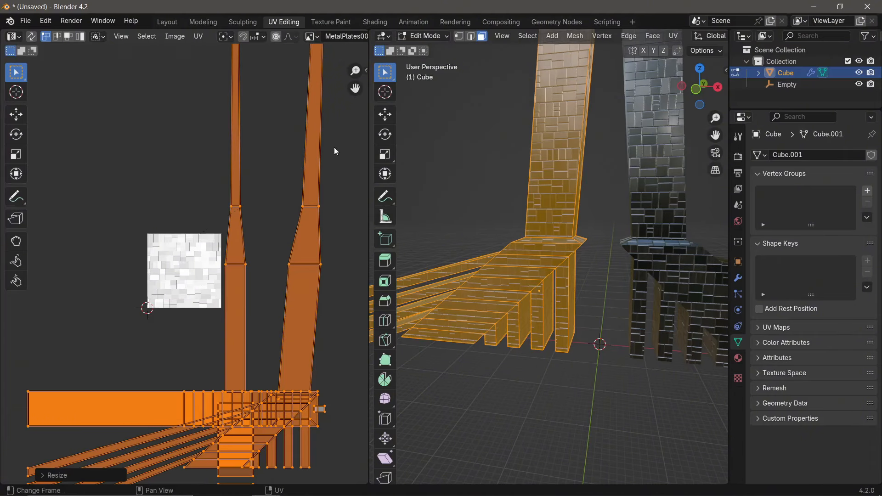
pyautogui.moveTo(574, 209); pyautogui.dragTo(585, 208, button='middle')
pyautogui.press('Tab')
pyautogui.click(630, 172)
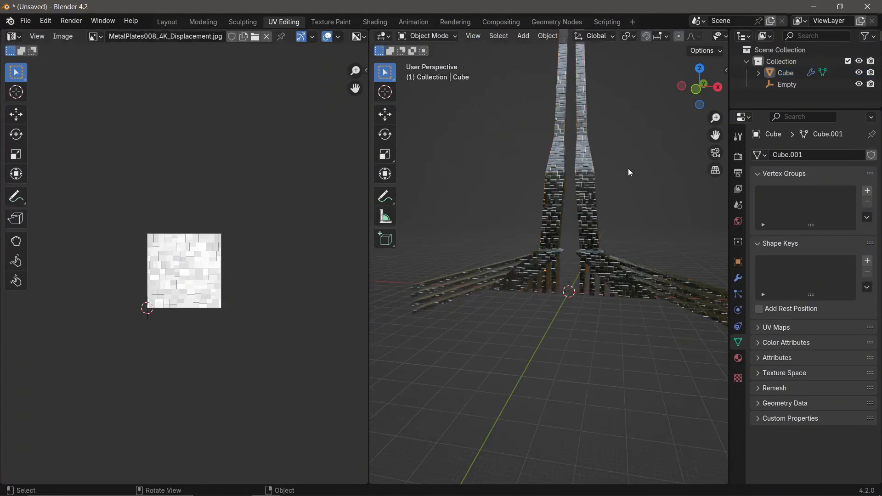
# Check the tower in the Shading workspace, reopen it in Edit Mode, and show it in the Layout workspace with material preview shading
pyautogui.moveTo(503, 209)
pyautogui.mouseDown(button='middle')
pyautogui.moveTo(442, 205)
pyautogui.moveTo(488, 171)
pyautogui.moveTo(501, 147)
pyautogui.mouseUp(button='middle')
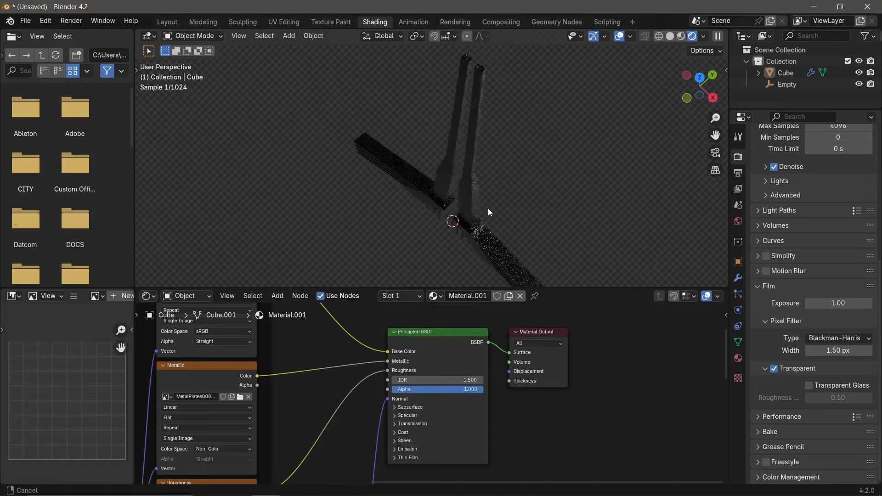
pyautogui.scroll(2, 442, 205)
pyautogui.click(442, 205)
pyautogui.press('Tab')
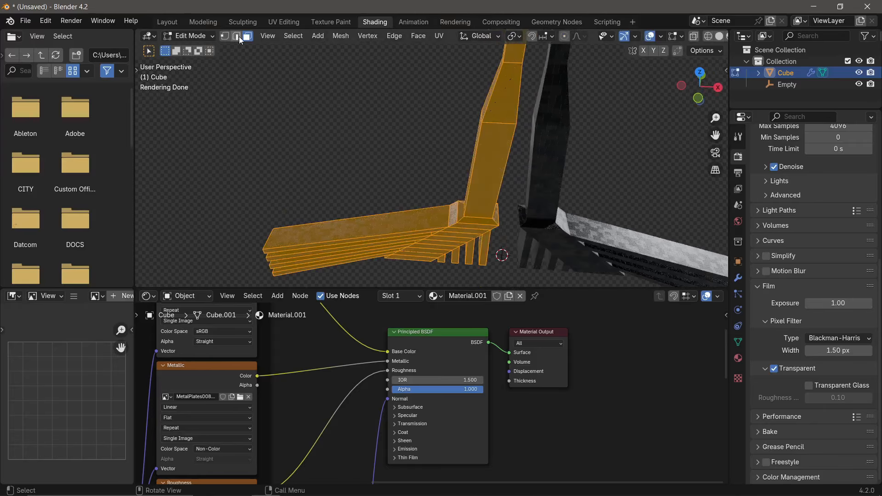
pyautogui.click(171, 22)
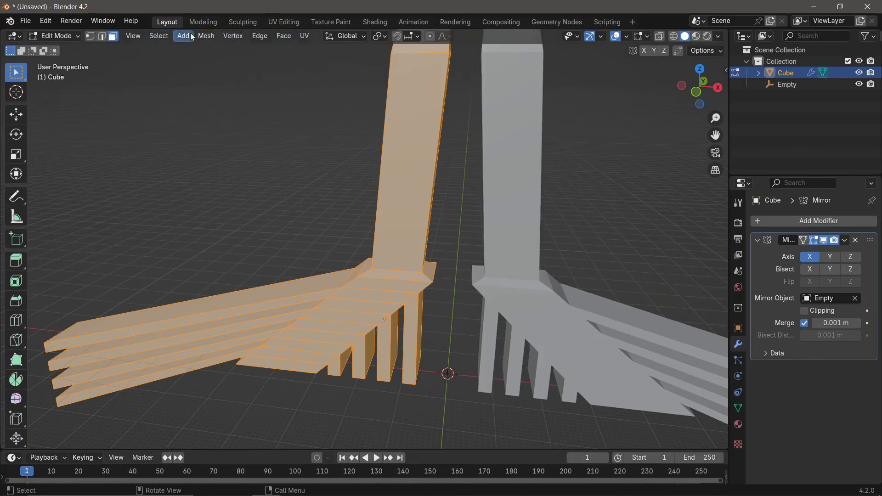
pyautogui.click(701, 36)
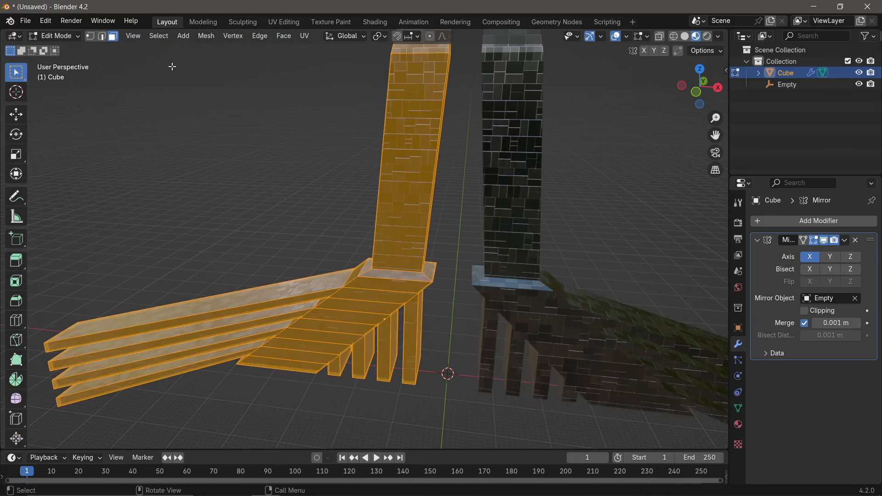
# In edge select mode, clear the selection and select the front edges of the leg's long slanted slats
pyautogui.click(102, 36)
pyautogui.moveTo(298, 134); pyautogui.dragTo(355, 139, button='middle')
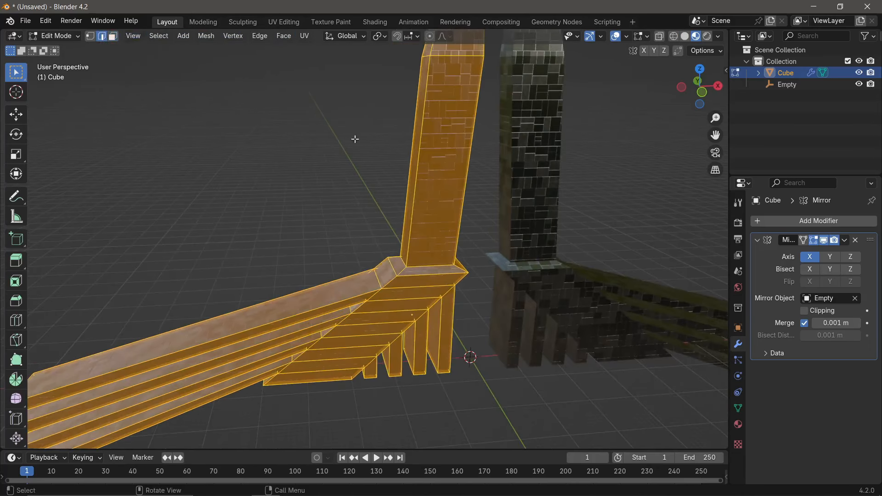
pyautogui.hotkey('alt', 'a')
pyautogui.moveTo(374, 335); pyautogui.dragTo(349, 286, button='middle')
pyautogui.click(343, 274)
pyautogui.keyDown('shift'); pyautogui.click(342, 285); pyautogui.keyUp('shift')
pyautogui.keyDown('shift'); pyautogui.click(346, 285); pyautogui.keyUp('shift')
pyautogui.keyDown('shift'); pyautogui.click(314, 311); pyautogui.keyUp('shift')
pyautogui.keyDown('shift'); pyautogui.click(290, 330); pyautogui.keyUp('shift')
pyautogui.keyDown('shift'); pyautogui.click(254, 360); pyautogui.keyUp('shift')
pyautogui.keyDown('shift'); pyautogui.click(350, 359); pyautogui.keyUp('shift')
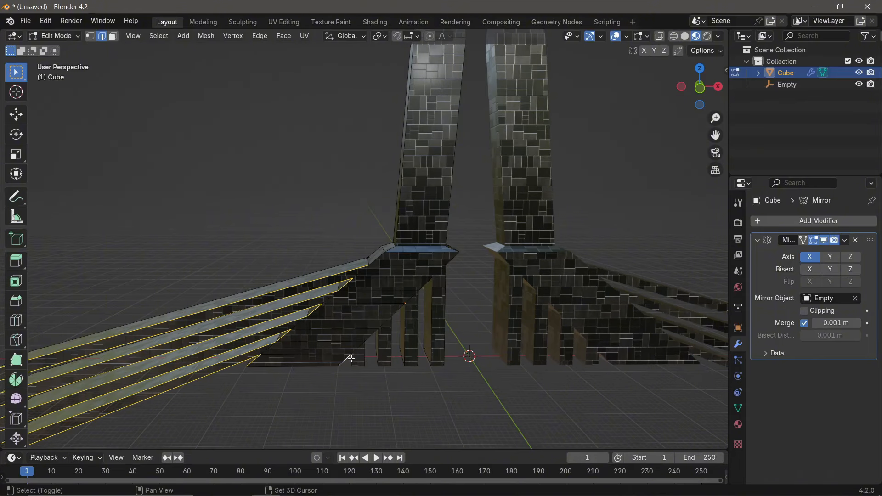
# Add the front edges of the vertical struts under the leg to the selection
pyautogui.keyDown('shift'); pyautogui.click(372, 335); pyautogui.keyUp('shift')
pyautogui.keyDown('shift'); pyautogui.click(398, 309); pyautogui.keyUp('shift')
pyautogui.keyDown('shift'); pyautogui.click(418, 299); pyautogui.keyUp('shift')
pyautogui.keyDown('shift'); pyautogui.click(431, 294); pyautogui.keyUp('shift')
pyautogui.keyDown('shift'); pyautogui.click(445, 281); pyautogui.keyUp('shift')
# Add the upper column's front side edges to the selection and give all selected edges a narrow one-segment bevel
pyautogui.moveTo(441, 257); pyautogui.dragTo(385, 266, button='middle')
pyautogui.keyDown('shift'); pyautogui.click(390, 239); pyautogui.keyUp('shift')
pyautogui.keyDown('shift'); pyautogui.moveTo(398, 65); pyautogui.dragTo(390, 138, button='middle'); pyautogui.keyUp('shift')
pyautogui.moveTo(390, 138); pyautogui.dragTo(404, 248, button='middle')
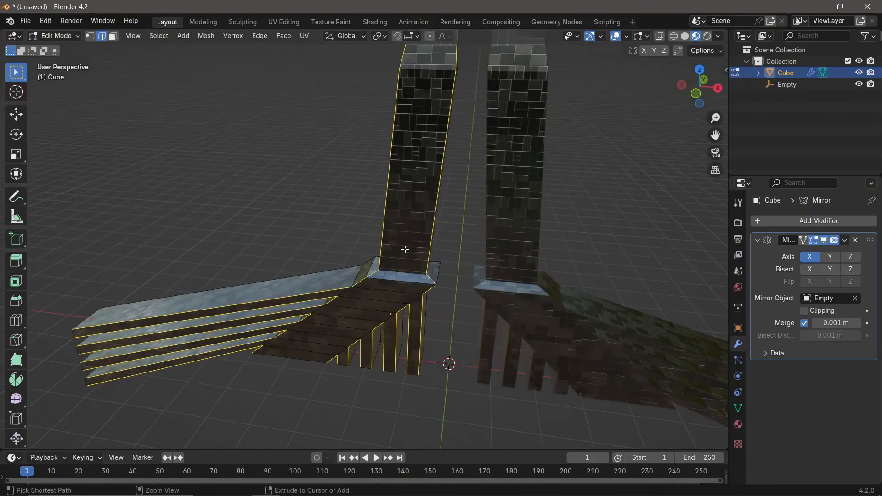
pyautogui.hotkey('ctrl', 'b')
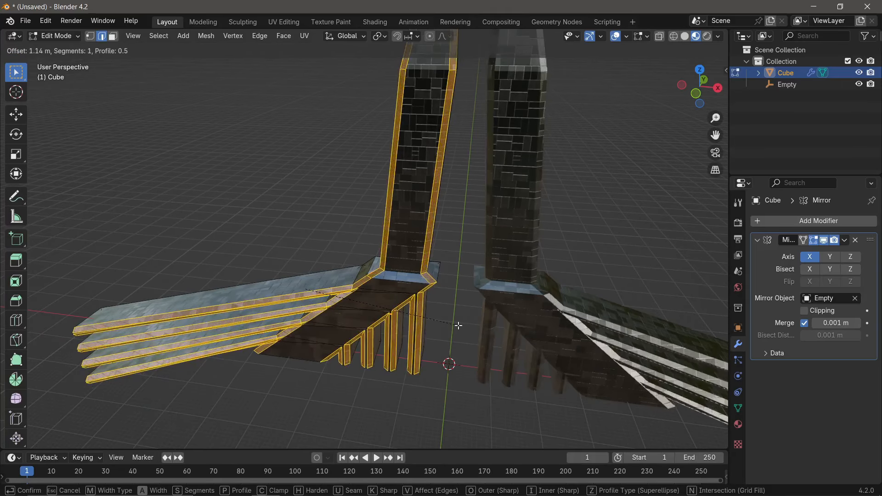
pyautogui.click(429, 321)
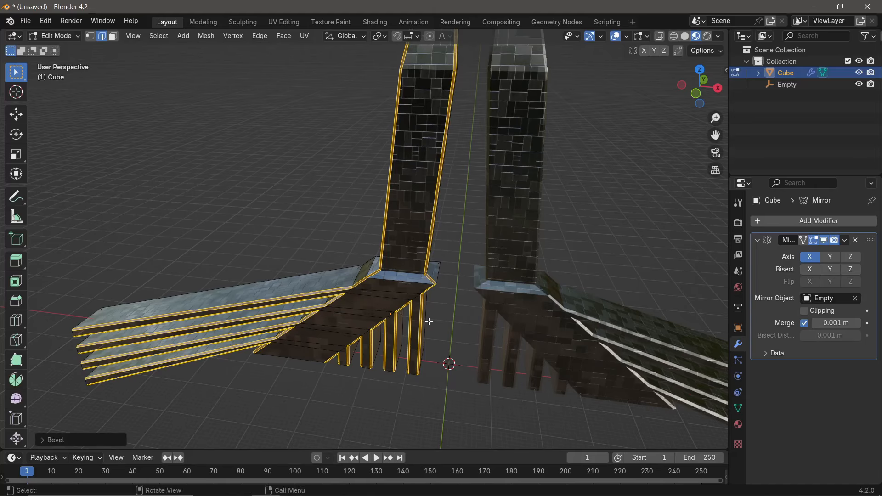
pyautogui.moveTo(430, 321); pyautogui.dragTo(408, 182, button='middle')
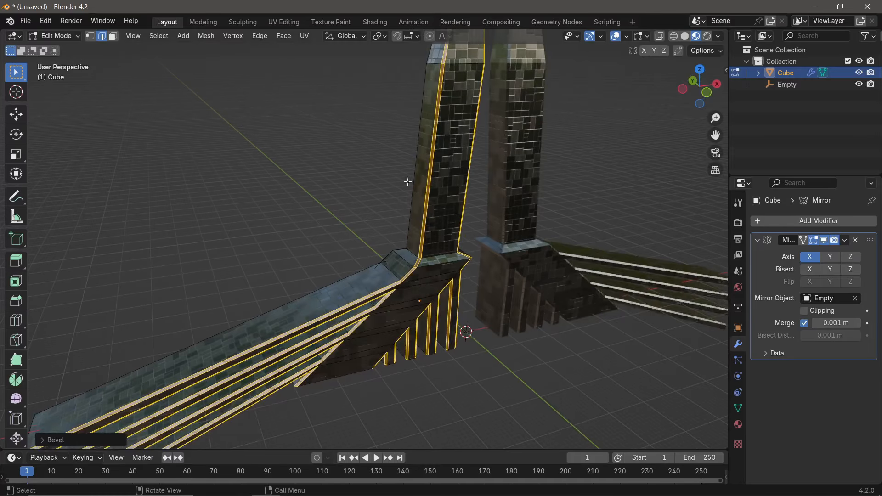
# In the Shading workspace, add a second material slot, assign it to the selected trim strips, and create a new material in it
pyautogui.click(374, 21)
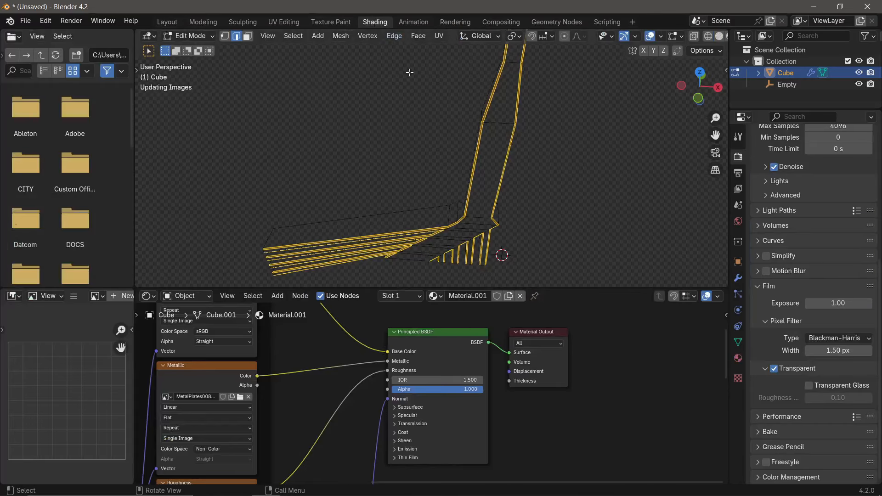
pyautogui.keyDown('shift'); pyautogui.moveTo(473, 190); pyautogui.dragTo(417, 193, button='middle'); pyautogui.keyUp('shift')
pyautogui.click(401, 297)
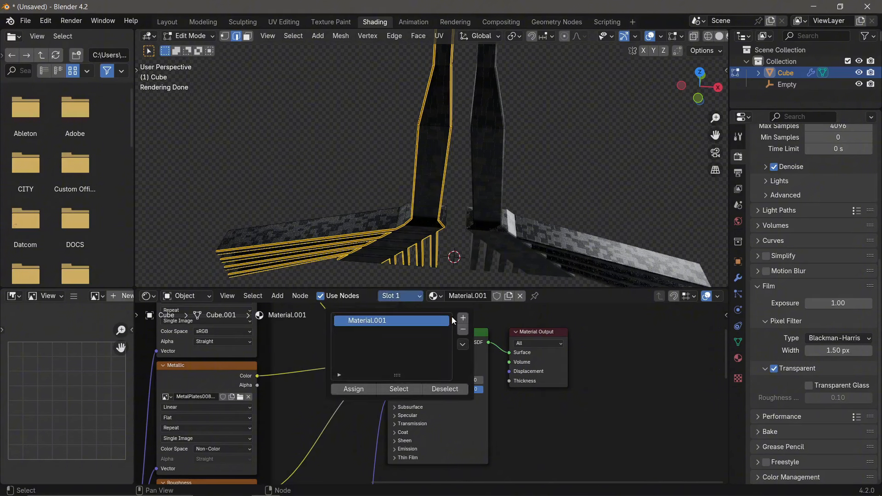
pyautogui.click(463, 318)
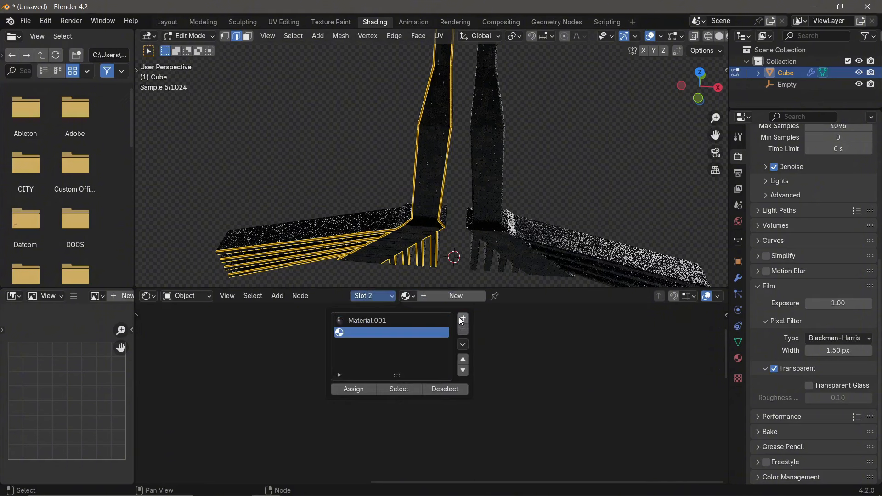
pyautogui.click(352, 390)
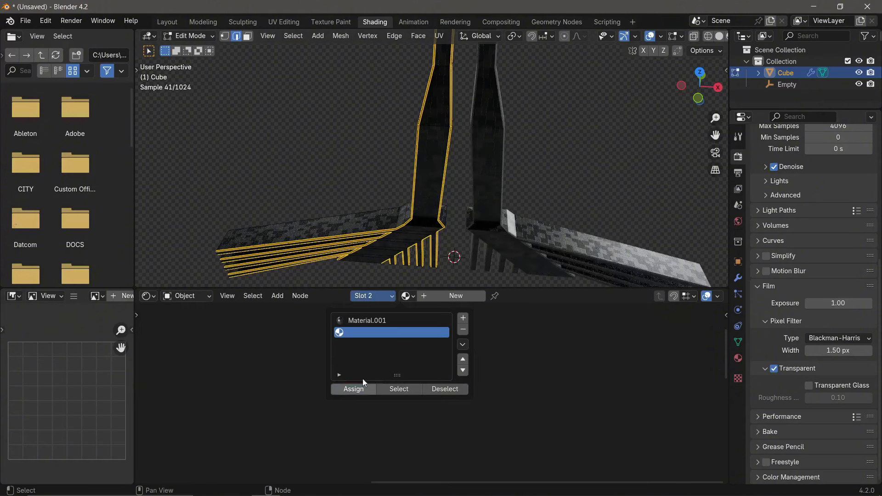
pyautogui.click(451, 298)
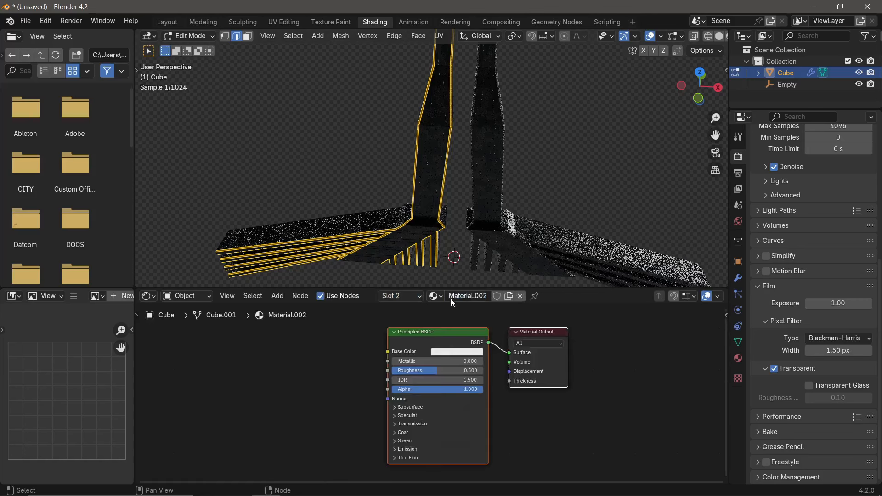
# Replace the new material's Principled BSDF with an Emission shader connected to the Material Output's Surface
pyautogui.click(434, 334)
pyautogui.press('x')
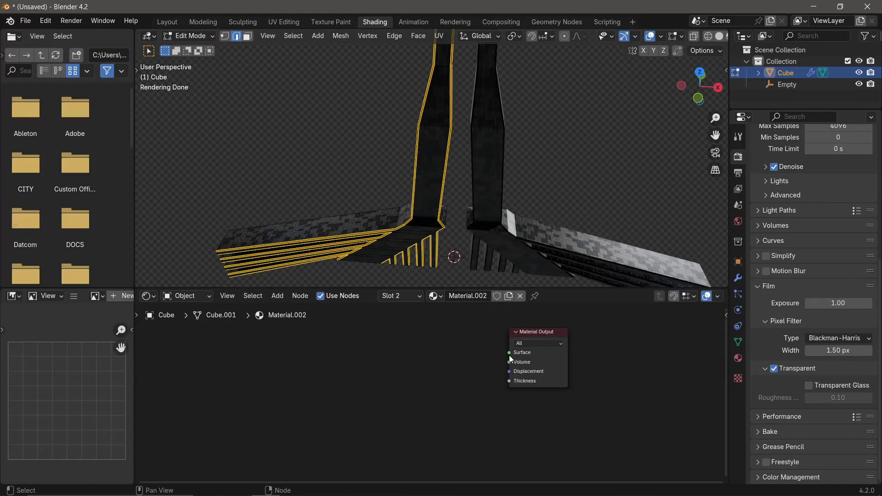
pyautogui.moveTo(509, 362); pyautogui.dragTo(395, 353)
pyautogui.write('emissio')
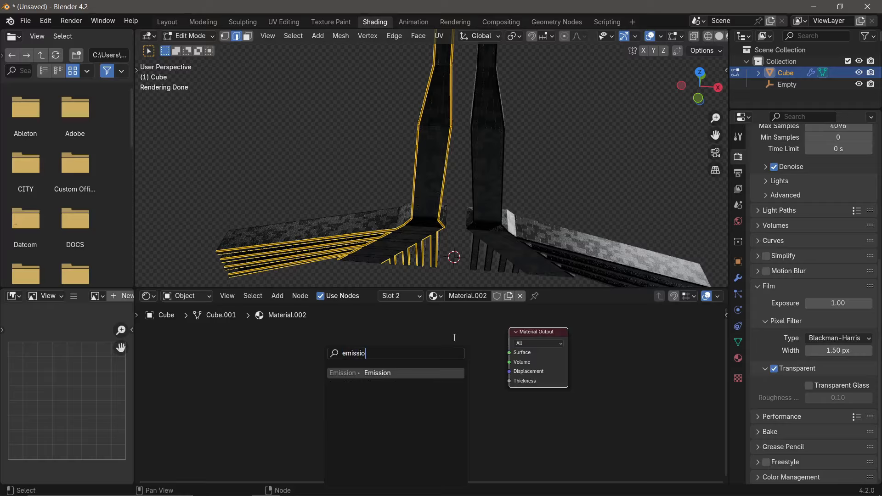
pyautogui.click(434, 373)
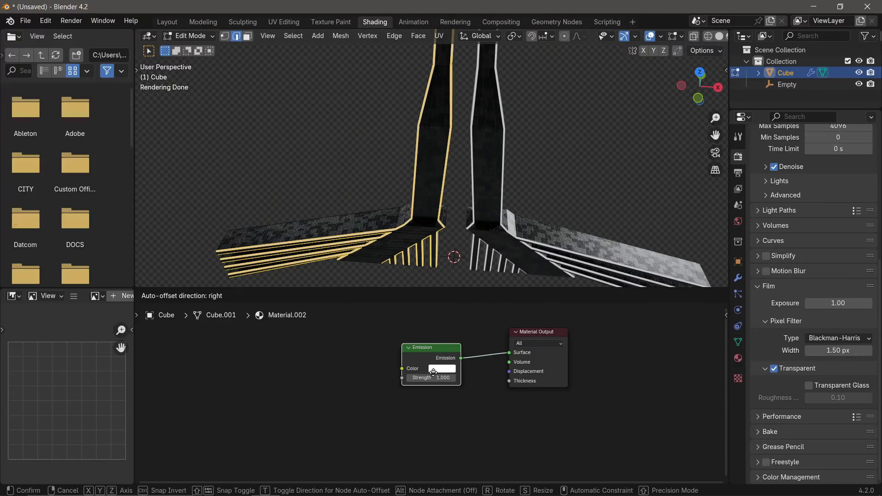
pyautogui.click(414, 362)
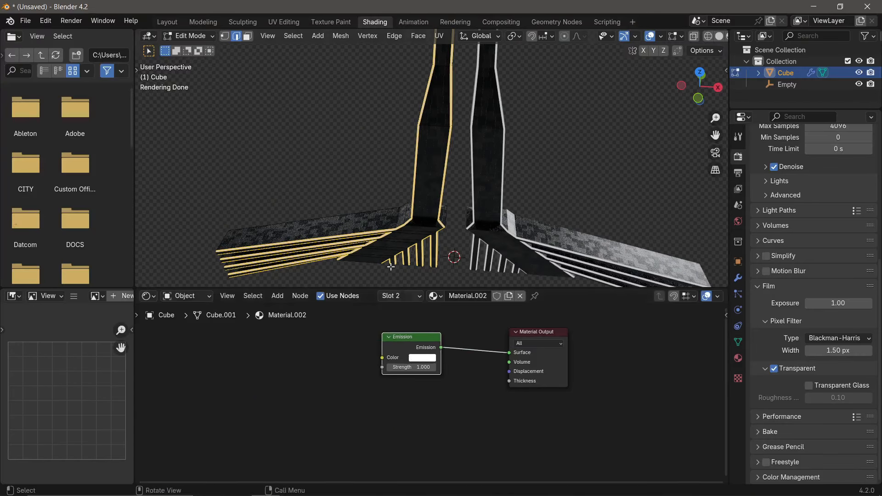
# Leave Edit Mode and set the Emission node's color to saturated red
pyautogui.press('Tab')
pyautogui.moveTo(400, 221); pyautogui.dragTo(465, 164, button='middle')
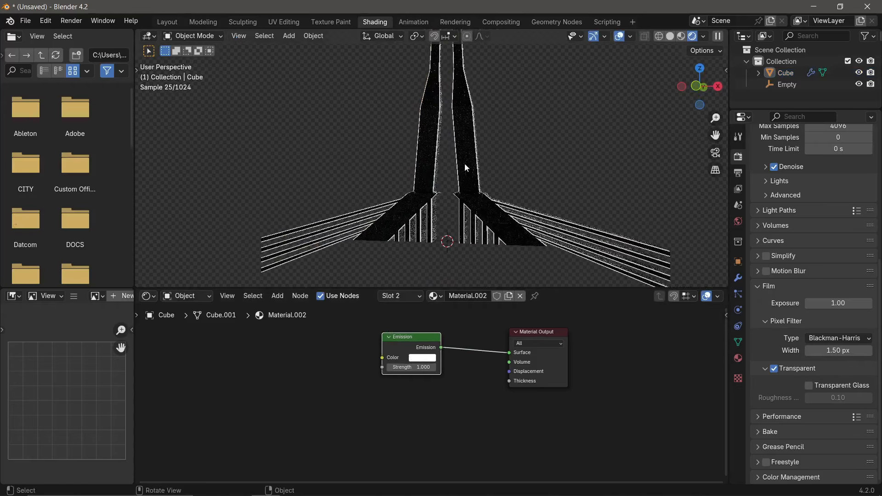
pyautogui.moveTo(440, 114); pyautogui.dragTo(524, 134, button='middle')
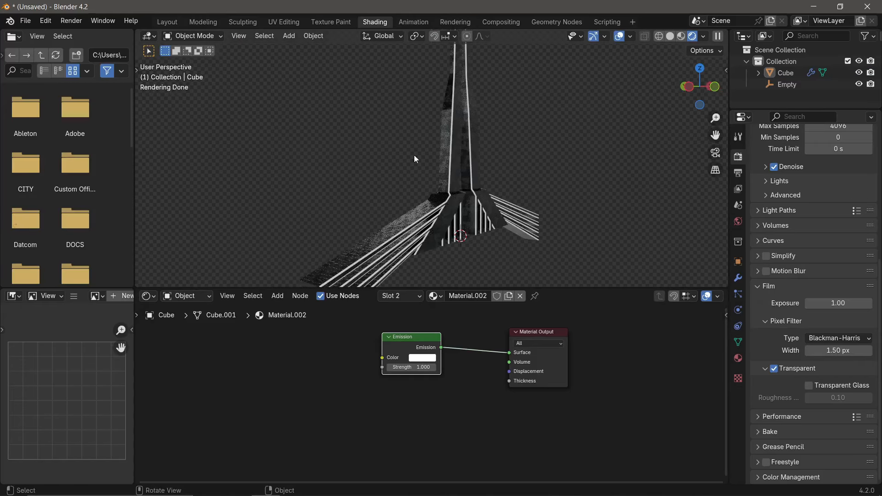
pyautogui.moveTo(414, 158); pyautogui.dragTo(317, 191, button='middle')
pyautogui.moveTo(365, 153); pyautogui.dragTo(483, 179, button='middle')
pyautogui.moveTo(419, 216)
pyautogui.mouseDown(button='middle')
pyautogui.moveTo(421, 197)
pyautogui.moveTo(418, 209)
pyautogui.mouseUp(button='middle')
pyautogui.moveTo(401, 344); pyautogui.dragTo(374, 363)
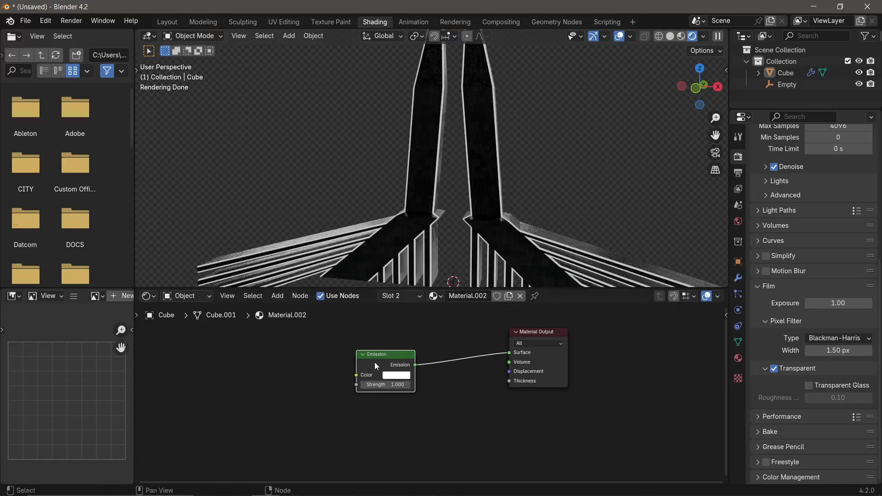
pyautogui.click(397, 375)
pyautogui.click(426, 294)
pyautogui.moveTo(425, 294); pyautogui.dragTo(424, 314)
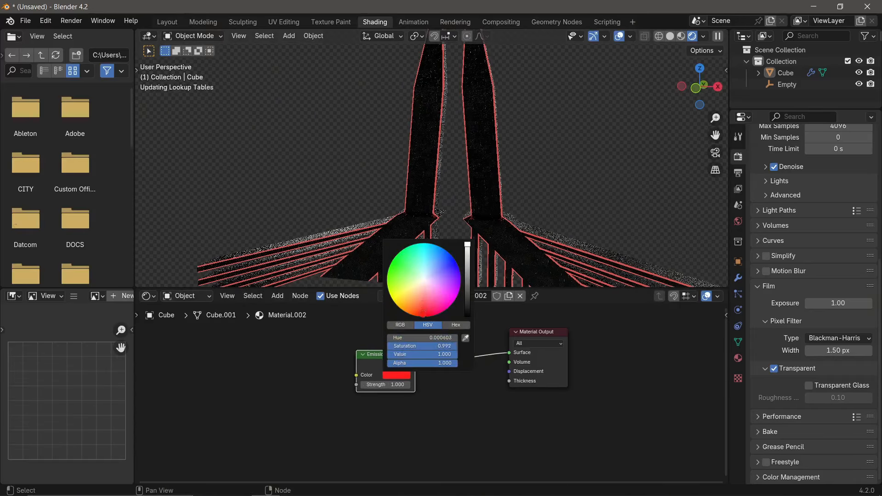
# Try a bright green emission color on the trim strips, return it to red, and check the tower from the front
pyautogui.moveTo(352, 178); pyautogui.dragTo(441, 165, button='middle')
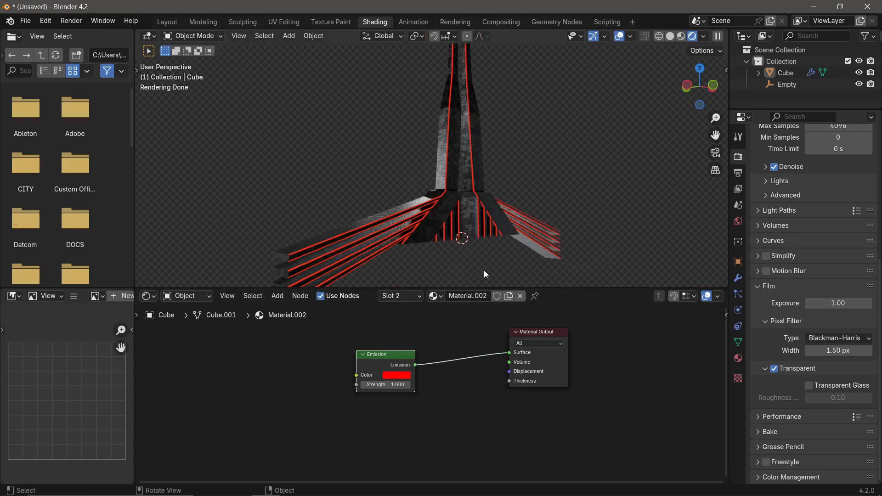
pyautogui.moveTo(486, 275); pyautogui.dragTo(432, 294, button='middle')
pyautogui.click(397, 375)
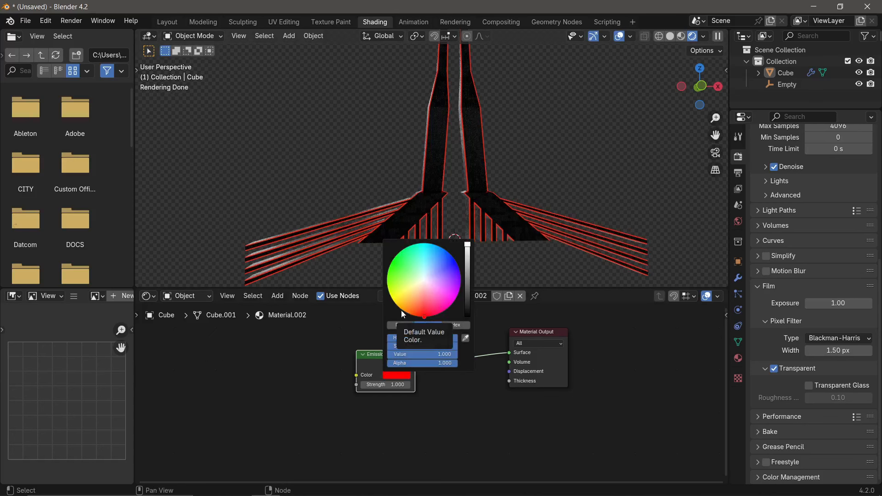
pyautogui.click(394, 259)
pyautogui.moveTo(307, 186); pyautogui.dragTo(362, 171, button='middle')
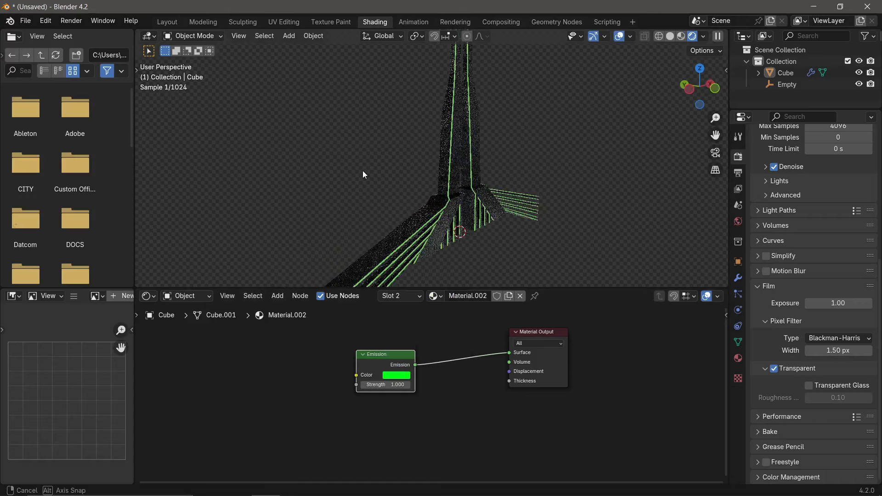
pyautogui.click(396, 376)
pyautogui.moveTo(403, 299); pyautogui.dragTo(427, 317)
pyautogui.press('KP_1')
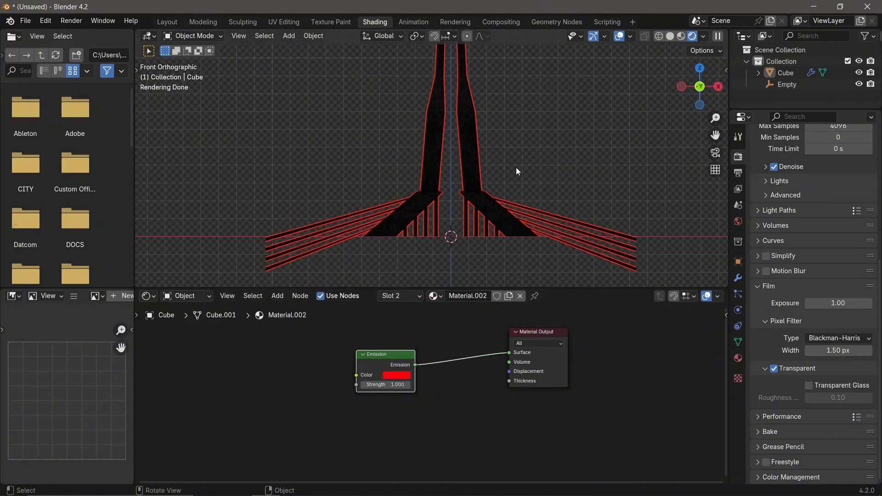
pyautogui.moveTo(437, 93); pyautogui.dragTo(405, 115, button='middle')
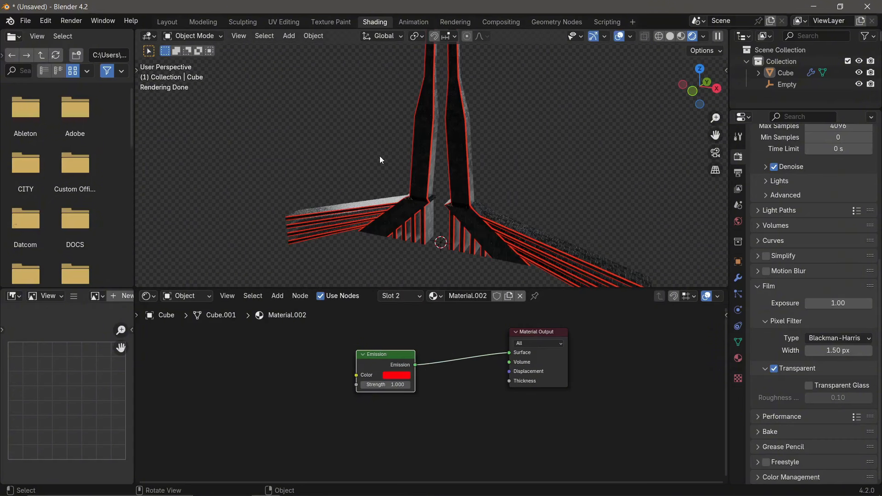
# Open the tower in Edit Mode and select the large front face of the upper column in face select mode
pyautogui.click(415, 167)
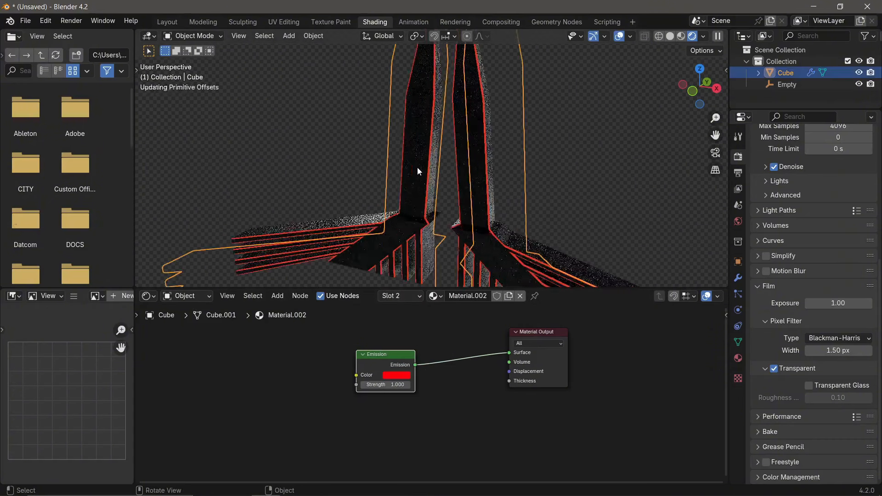
pyautogui.press('Tab')
pyautogui.scroll(4, 415, 167)
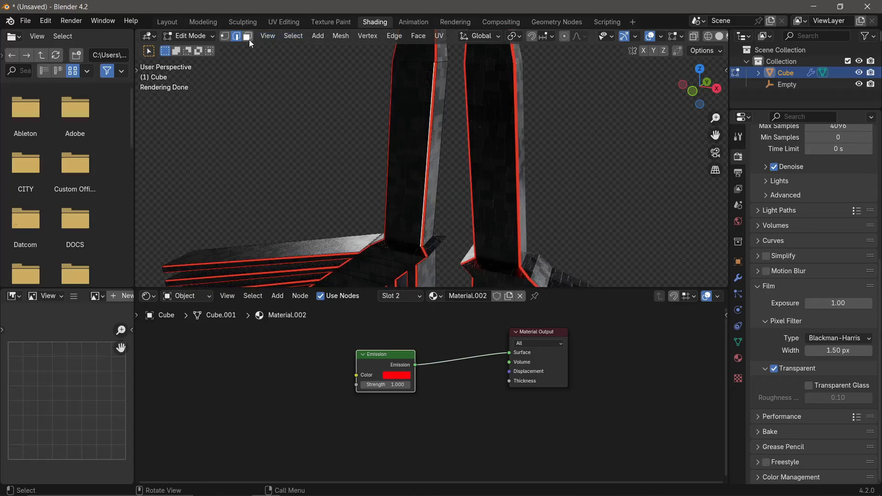
pyautogui.click(248, 36)
pyautogui.click(410, 132)
# Select all nodes of the metal plates material and copy them
pyautogui.scroll(-3, 390, 381)
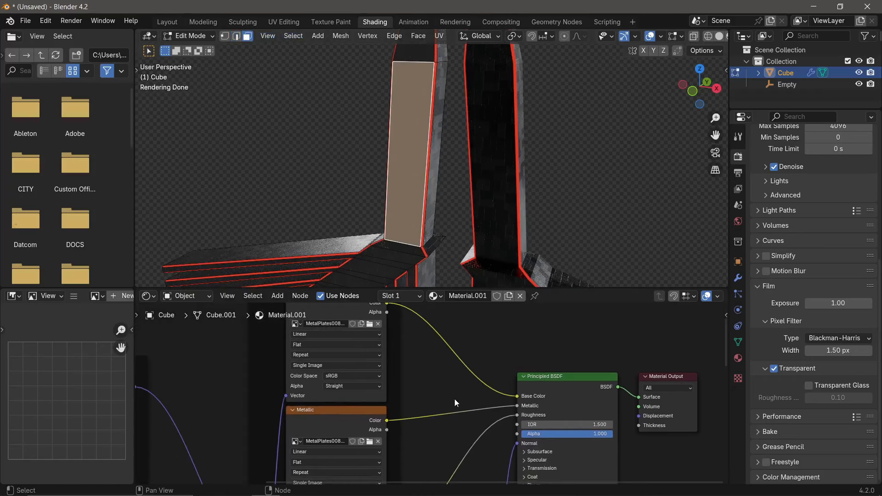
pyautogui.moveTo(610, 363); pyautogui.dragTo(645, 422)
pyautogui.moveTo(539, 393); pyautogui.dragTo(357, 373, button='middle')
pyautogui.scroll(2, 360, 373)
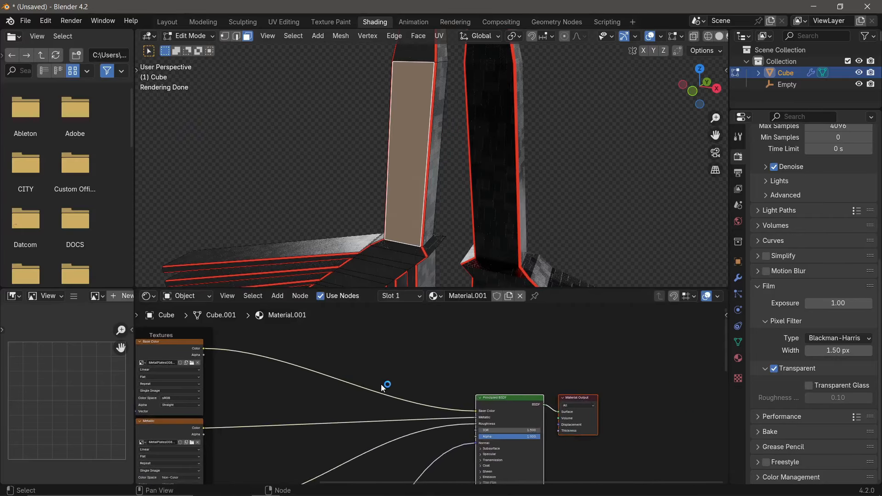
pyautogui.hotkey('shift', 'a')
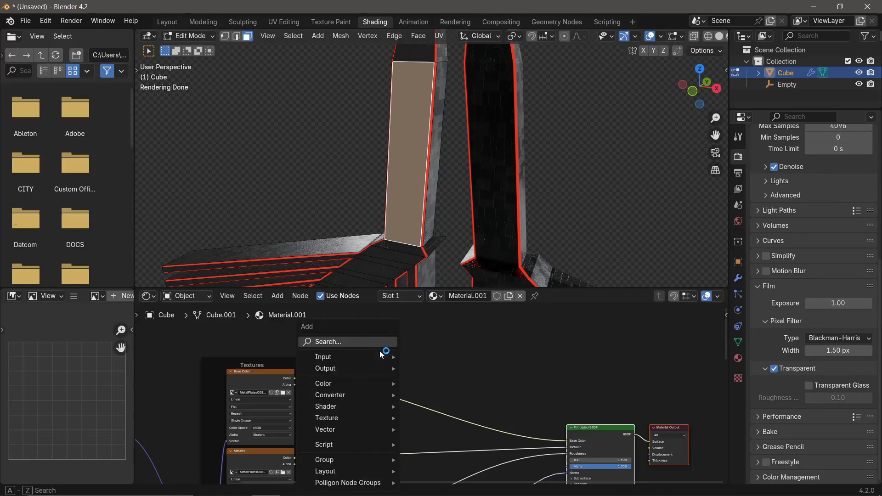
pyautogui.click(410, 296)
pyautogui.scroll(-4, 570, 327)
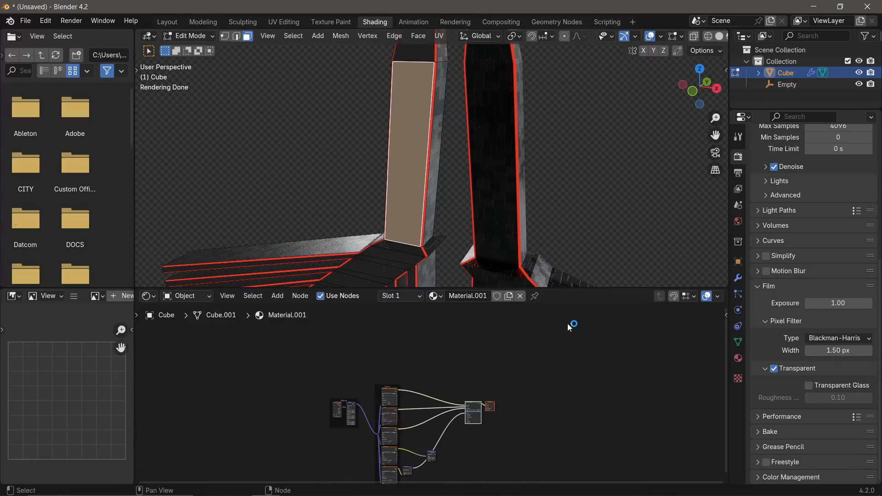
pyautogui.scroll(2, 384, 377)
pyautogui.scroll(2, 385, 380)
pyautogui.rightClick(349, 322)
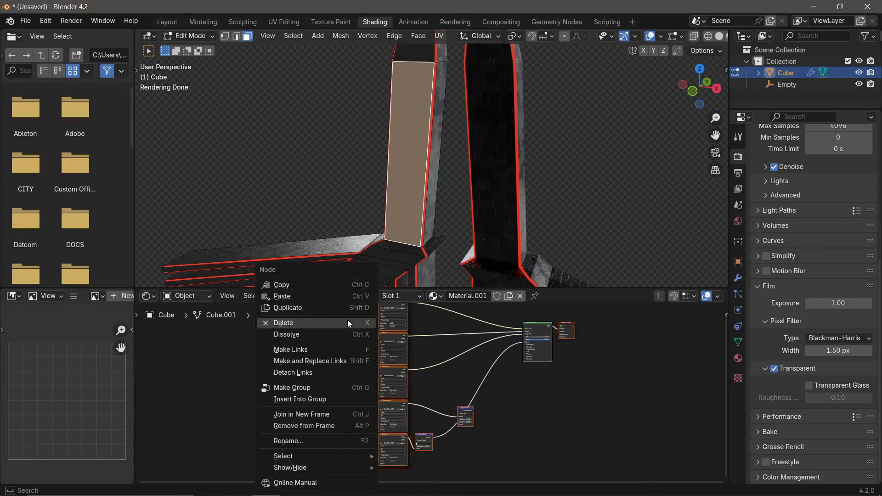
pyautogui.click(309, 286)
# Assign a new material in a third slot to the selected column face and paste the copied metal plates nodes into it
pyautogui.click(399, 297)
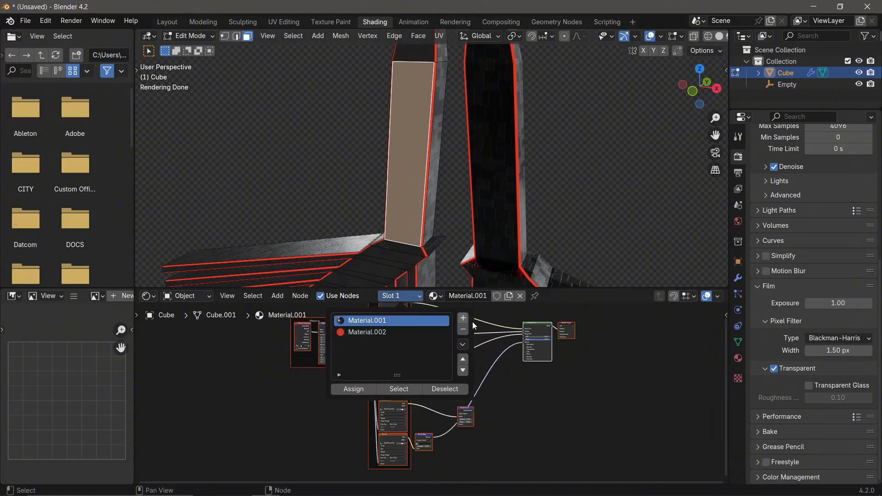
pyautogui.click(464, 320)
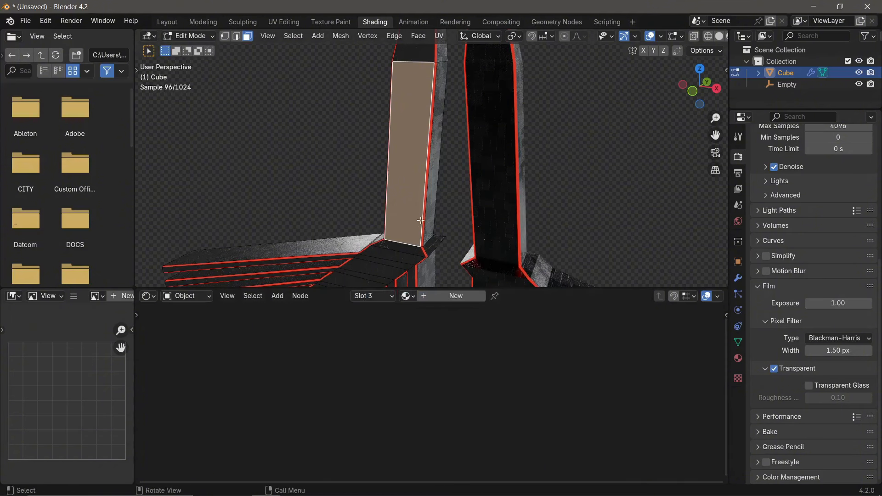
pyautogui.click(390, 296)
pyautogui.click(326, 389)
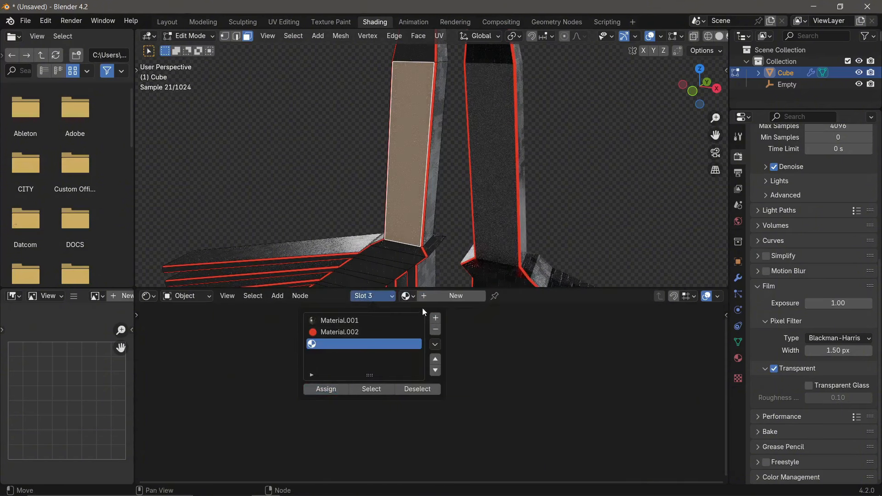
pyautogui.click(435, 299)
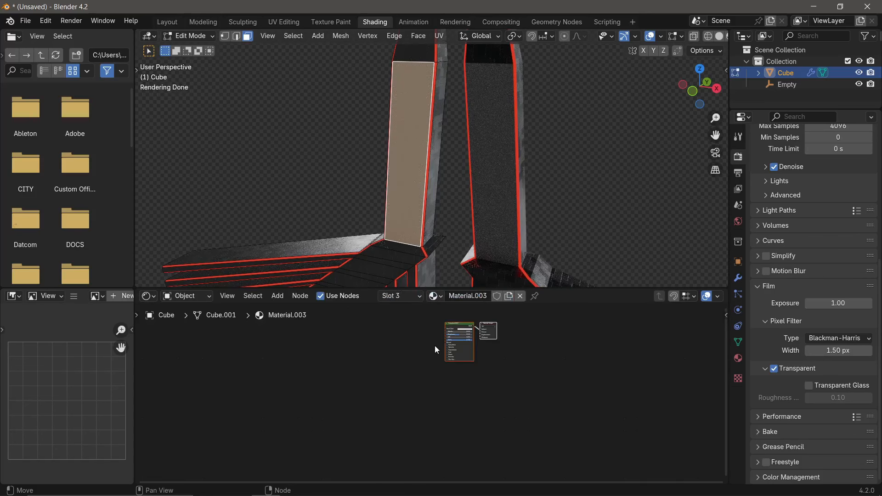
pyautogui.hotkey('ctrl', 'v')
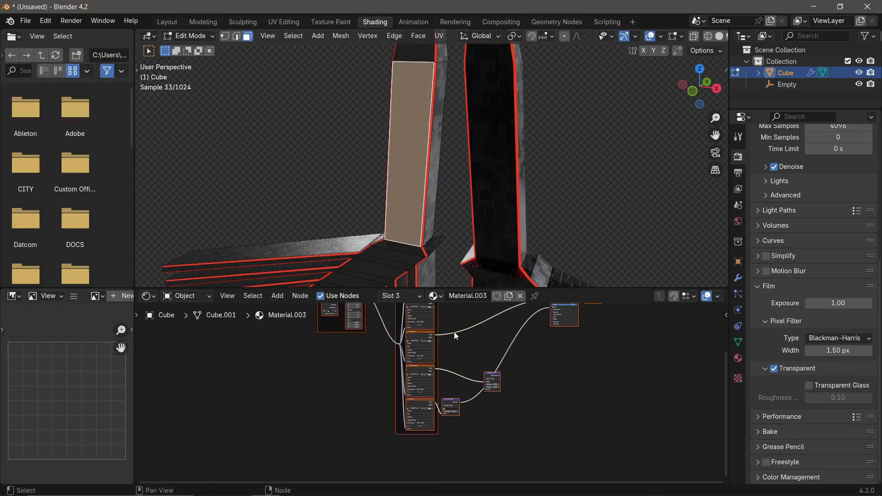
# Insert a Mix Color node between the Base Color texture and the Principled BSDF's Base Color input
pyautogui.scroll(4, 465, 367)
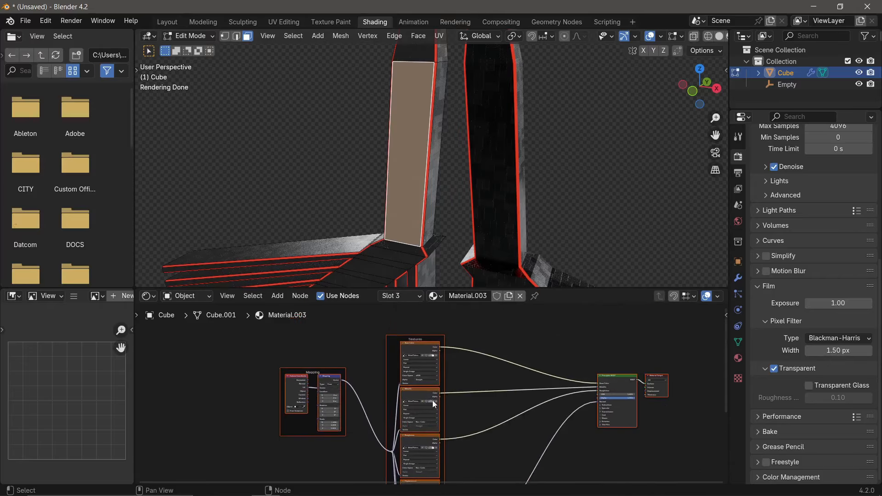
pyautogui.scroll(2, 465, 362)
pyautogui.hotkey('shift', 'a')
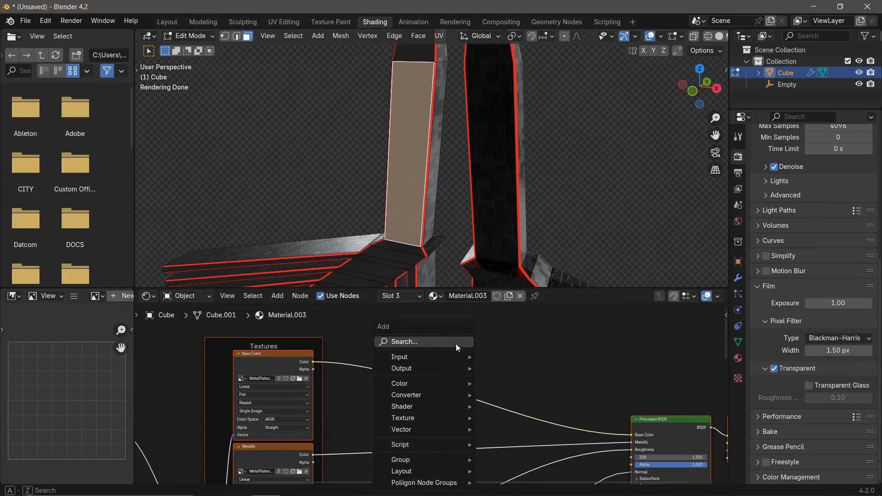
pyautogui.write('mi')
pyautogui.press('Down')
pyautogui.press('Return')
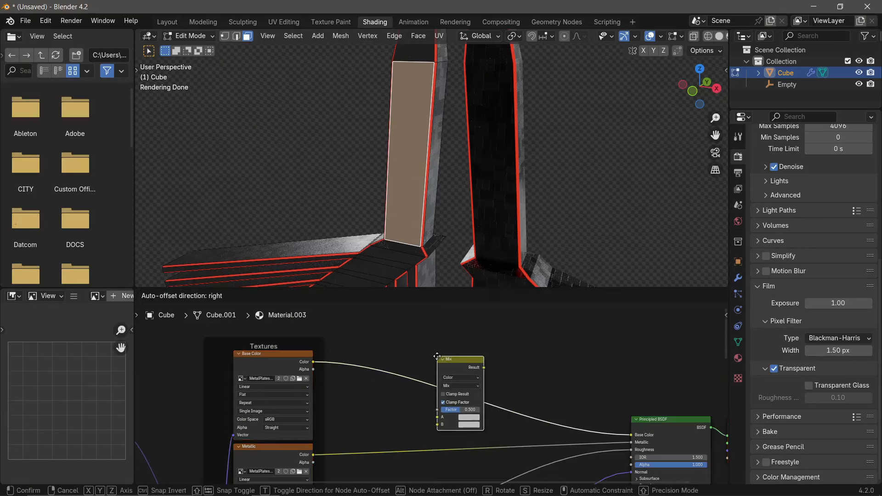
pyautogui.click(437, 348)
pyautogui.moveTo(458, 358); pyautogui.dragTo(508, 342)
# Duplicate the Base Color image texture node, place the copy above the original, and open the file browser for its image
pyautogui.click(285, 363)
pyautogui.moveTo(325, 367); pyautogui.dragTo(334, 448, button='middle')
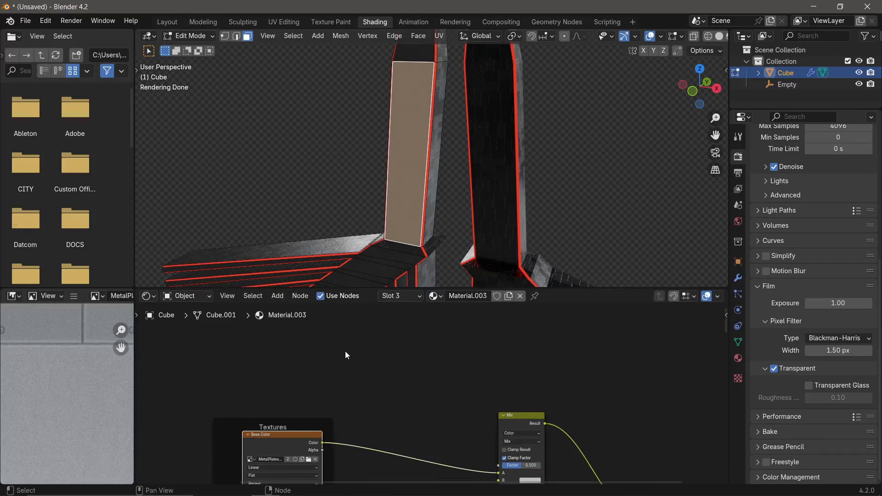
pyautogui.hotkey('shift', 'd')
pyautogui.click(353, 279)
pyautogui.click(323, 384)
pyautogui.click(322, 386)
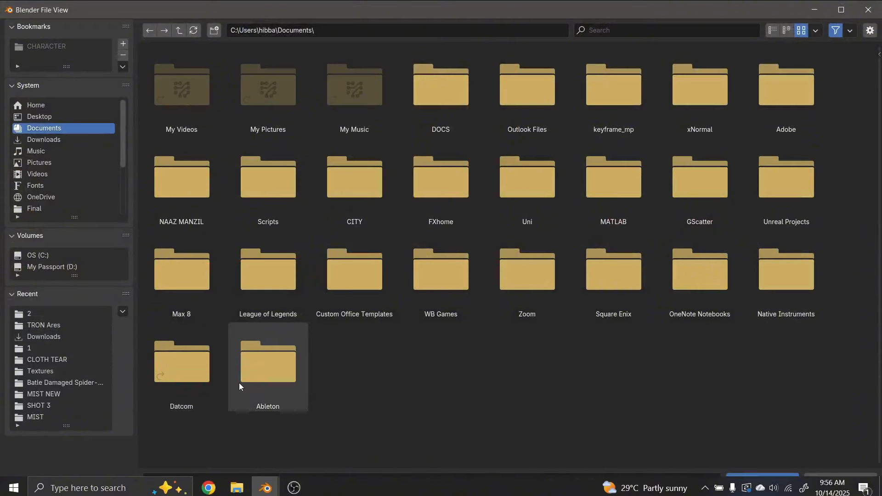
# Switch to Chrome and view the Tron Grid Wallpaper circuit image on WallpaperCave as the texture source
pyautogui.click(208, 488)
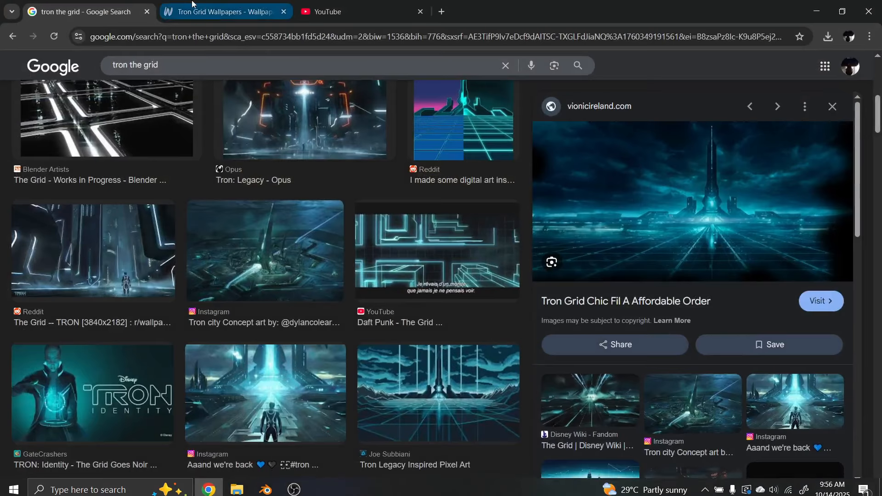
pyautogui.click(192, 4)
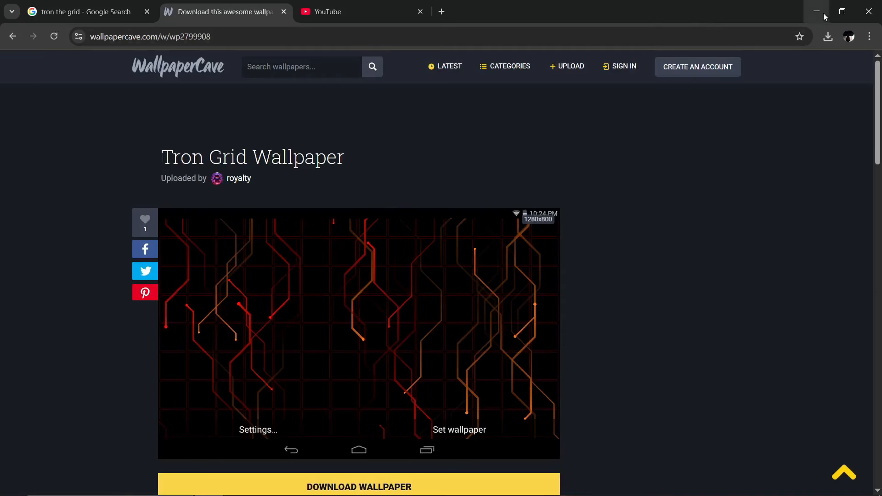
pyautogui.click(816, 11)
# Load Circuitry.png from the Tutorial folder in TRON Ares into the duplicated texture and connect its Color to the Mix node's B input
pyautogui.click(48, 334)
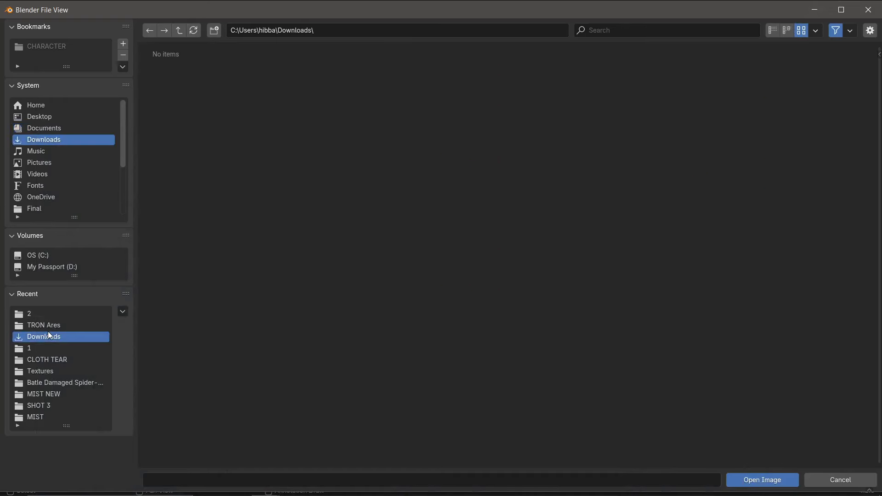
pyautogui.click(45, 326)
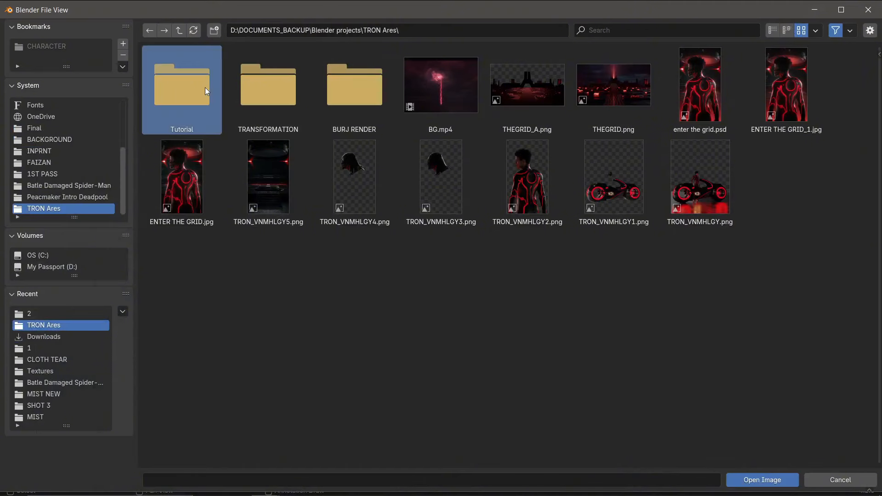
pyautogui.doubleClick(202, 87)
pyautogui.doubleClick(180, 92)
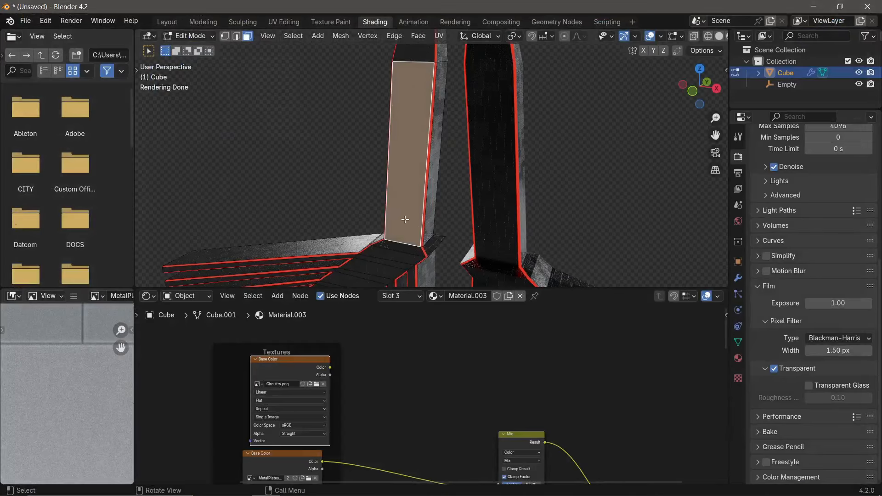
pyautogui.moveTo(304, 382); pyautogui.dragTo(278, 348, button='middle')
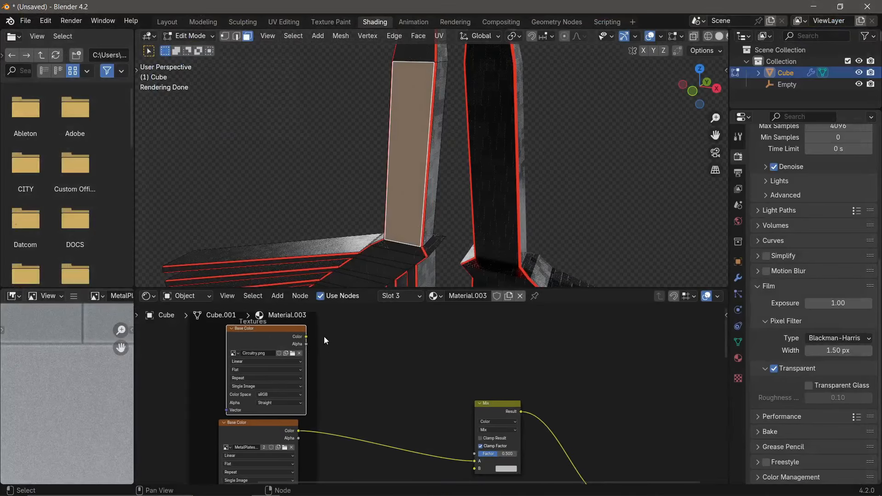
pyautogui.moveTo(306, 337); pyautogui.dragTo(475, 438)
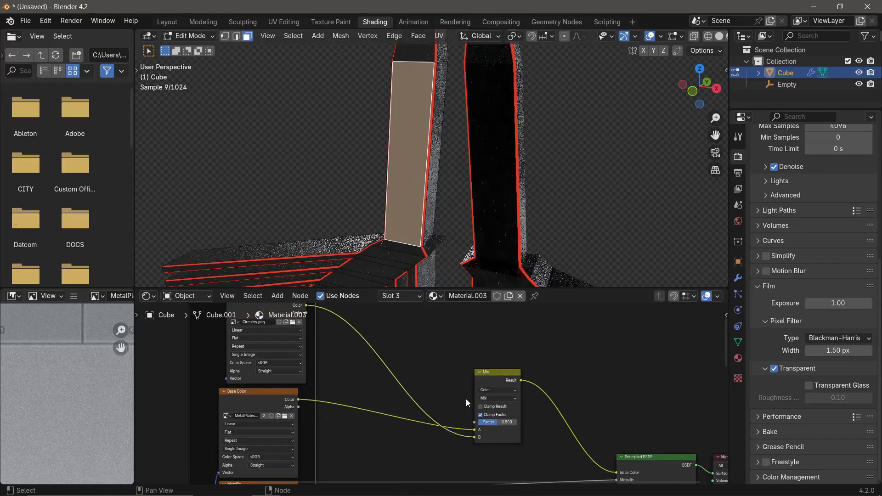
# Connect the Circuitry.png texture's Color to the Principled BSDF's Emission Color and set the emission Strength to 1
pyautogui.press('Tab')
pyautogui.scroll(5, 449, 150)
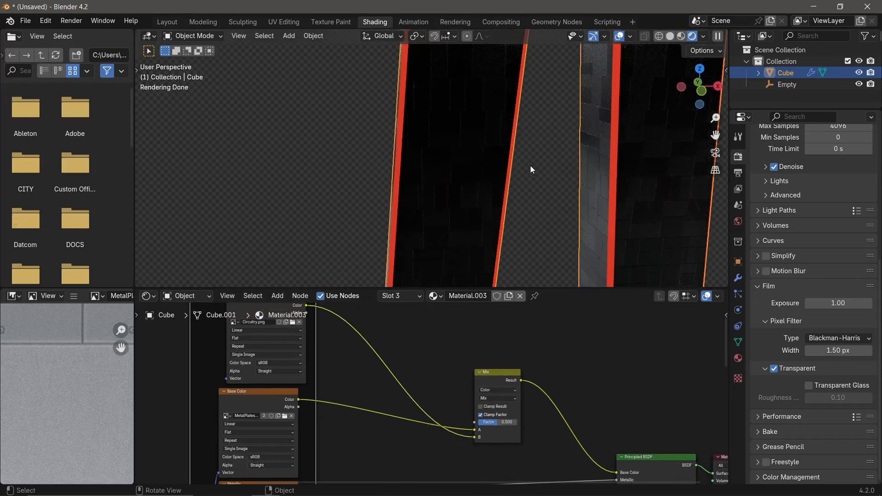
pyautogui.moveTo(403, 419); pyautogui.dragTo(398, 358, button='middle')
pyautogui.moveTo(452, 381); pyautogui.dragTo(442, 363, button='middle')
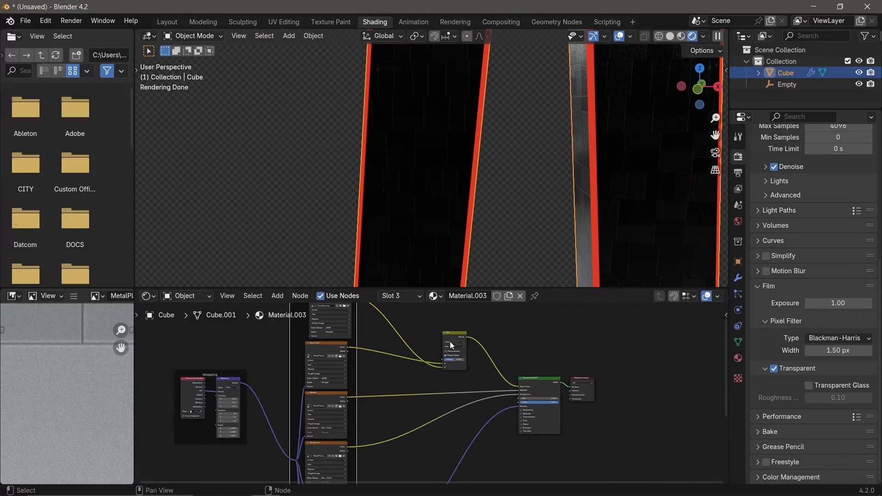
pyautogui.scroll(2, 525, 453)
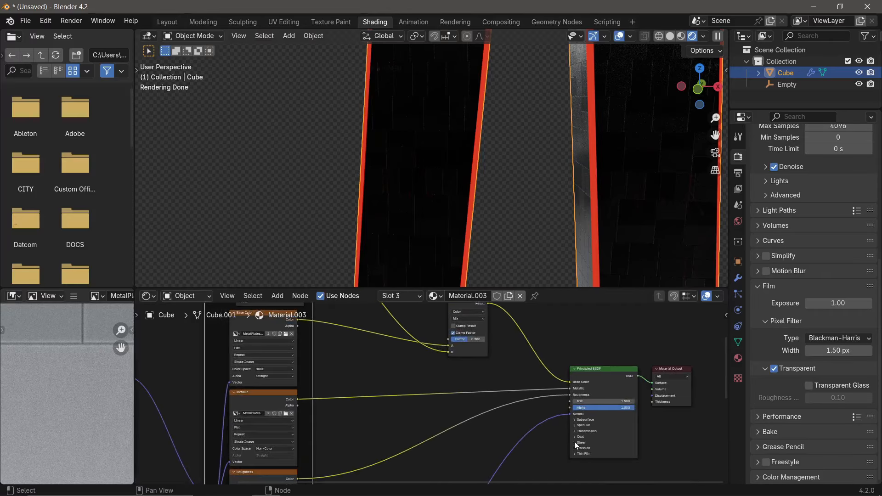
pyautogui.scroll(5, 458, 423)
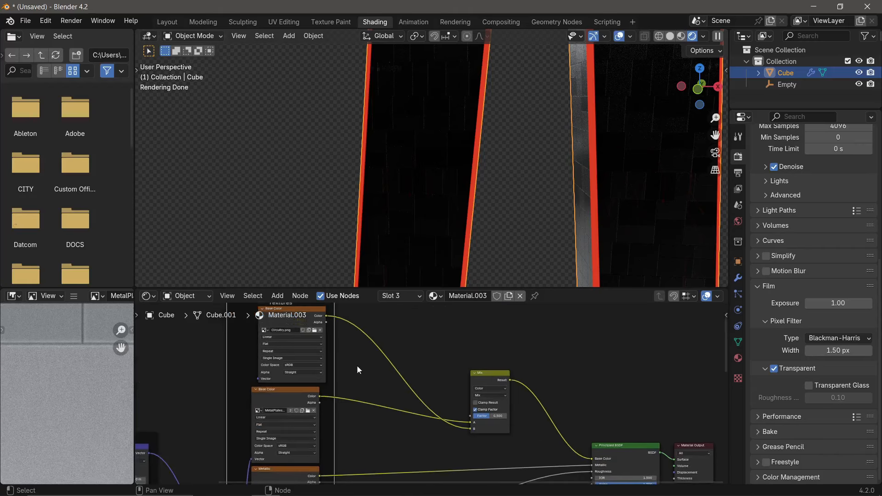
pyautogui.moveTo(327, 315); pyautogui.dragTo(592, 419)
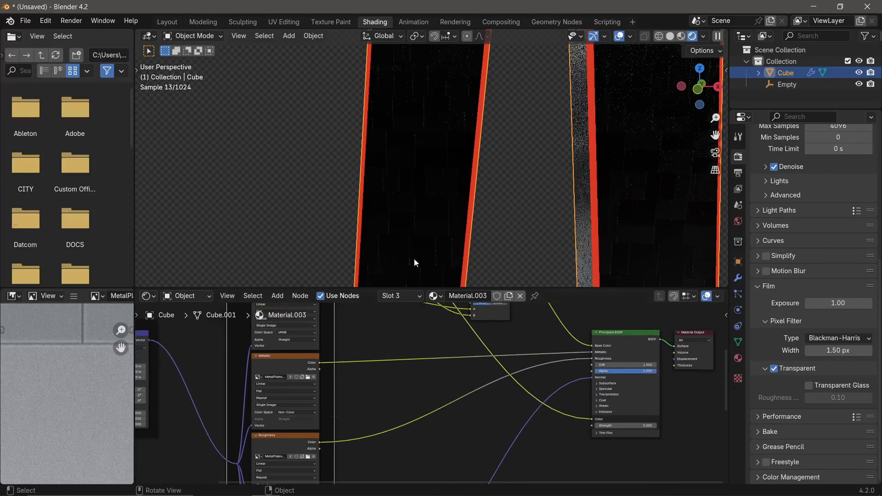
pyautogui.click(638, 426)
pyautogui.write('1')
pyautogui.press('Return')
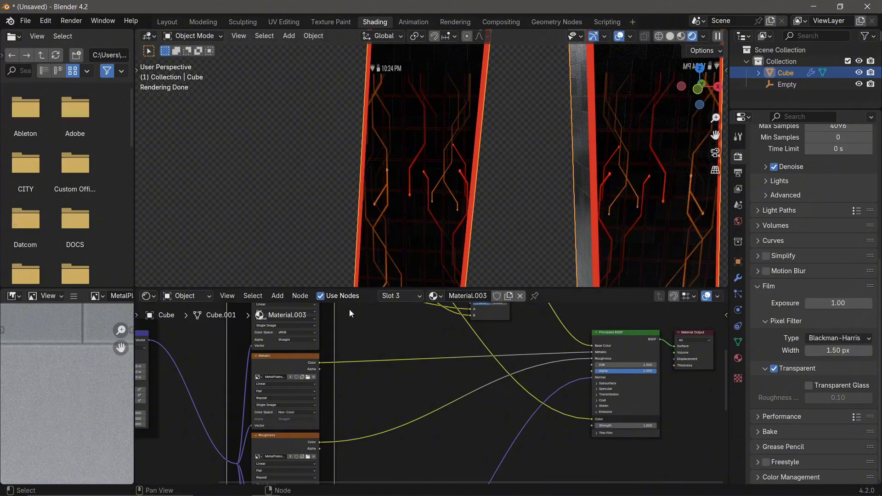
# Add Texture Coordinate and Mapping nodes to the Circuitry.png texture and place them above the existing Mapping frame
pyautogui.moveTo(349, 309); pyautogui.dragTo(417, 420, button='middle')
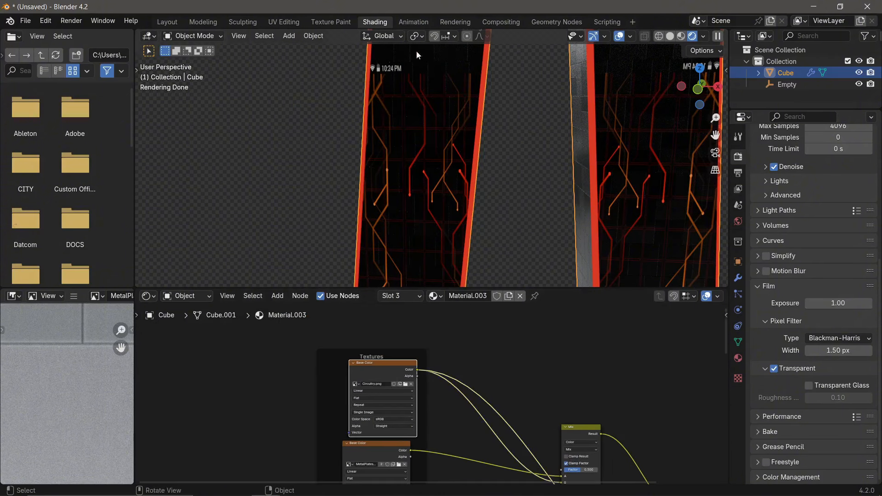
pyautogui.hotkey('ctrl', 't')
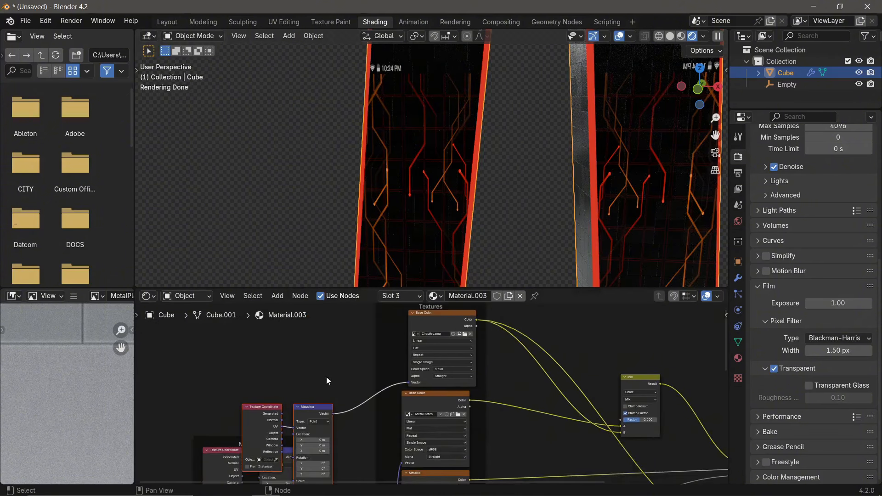
pyautogui.moveTo(308, 352); pyautogui.dragTo(313, 342)
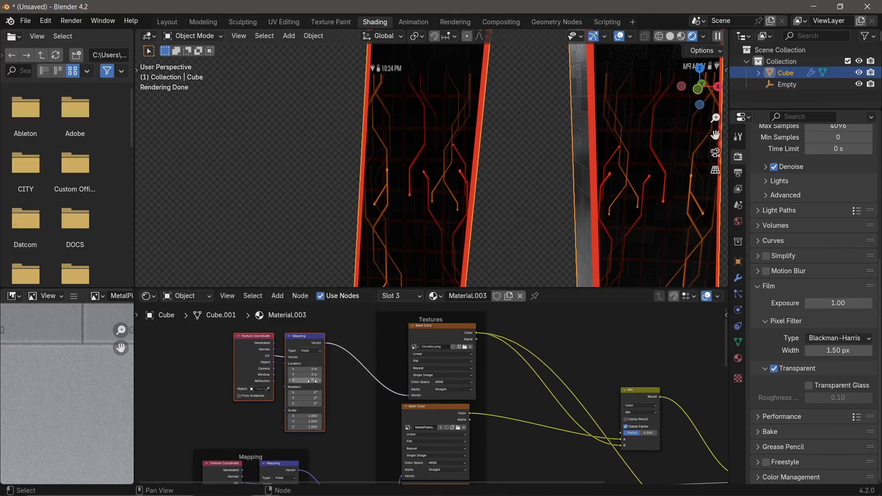
# In the UV Editing workspace, rotate the column face's UVs over Circuitry.png, shrink them to the image's height, and scale them along X
pyautogui.press('Tab')
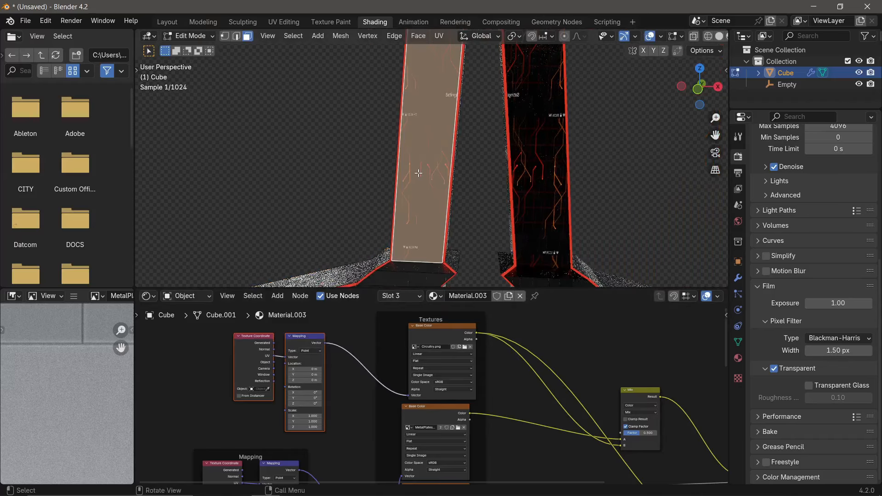
pyautogui.click(447, 340)
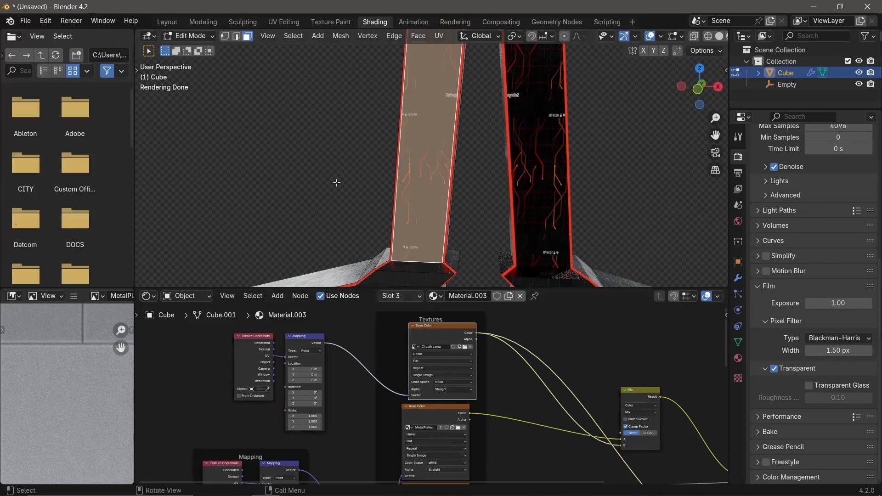
pyautogui.click(283, 22)
pyautogui.press('r')
pyautogui.click(200, 273)
pyautogui.scroll(5, 485, 217)
pyautogui.press('r')
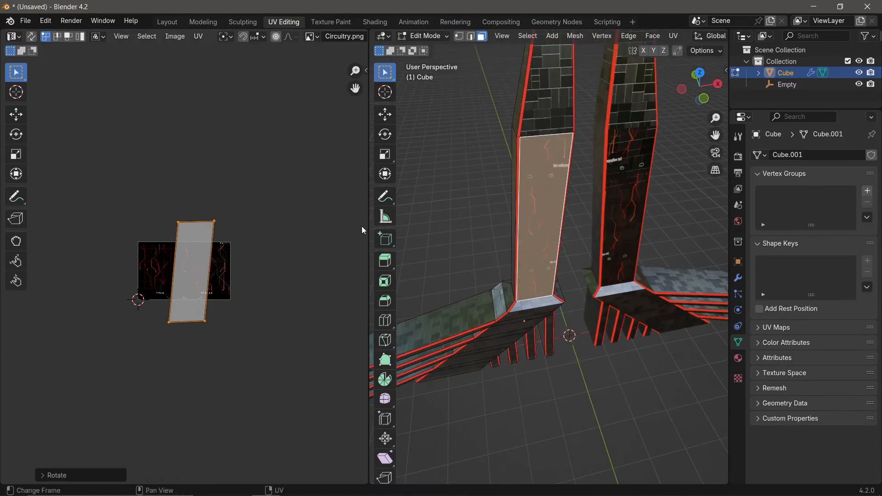
pyautogui.press('s')
pyautogui.scroll(4, 337, 235)
pyautogui.press('s')
pyautogui.press('x')
pyautogui.click(236, 242)
# Move the UV face and its corner points into a near-rectangle over the middle of Circuitry.png, between the captions and status bar
pyautogui.press('g')
pyautogui.click(208, 209)
pyautogui.click(192, 206)
pyautogui.press('g')
pyautogui.click(240, 205)
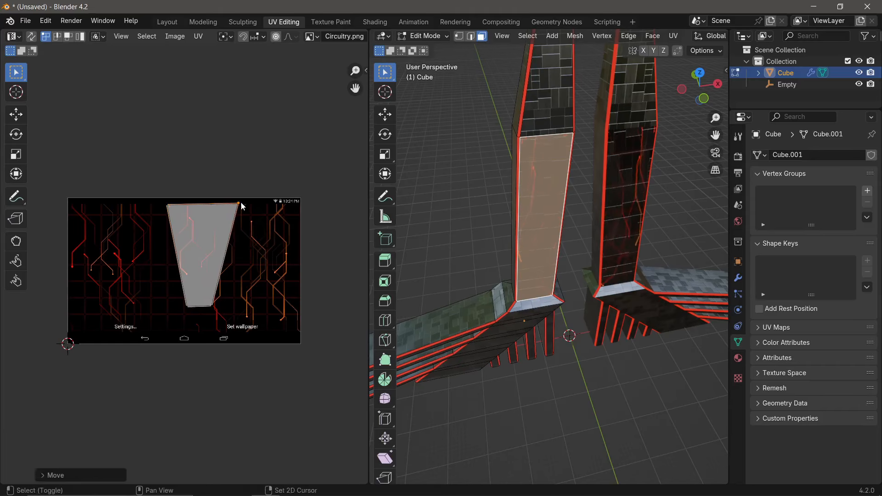
pyautogui.click(187, 307)
pyautogui.press('g')
pyautogui.click(168, 324)
pyautogui.click(257, 334)
pyautogui.click(238, 202)
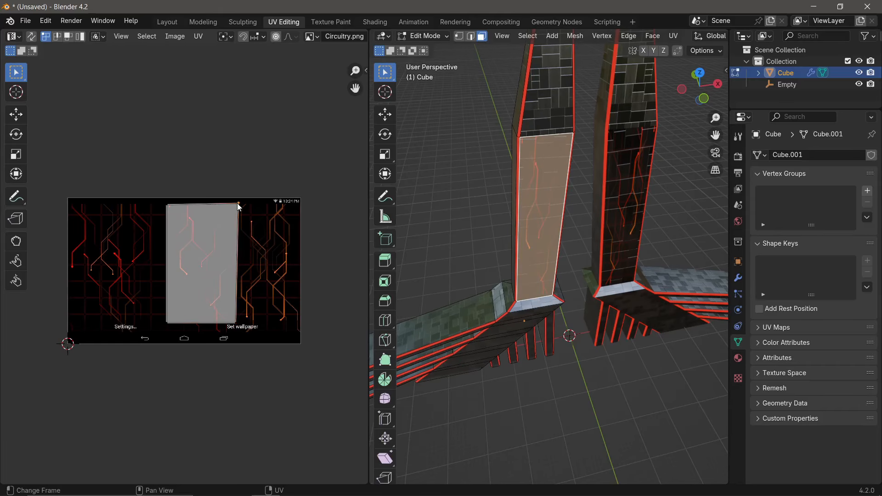
pyautogui.press('g')
pyautogui.click(236, 200)
pyautogui.press('Tab')
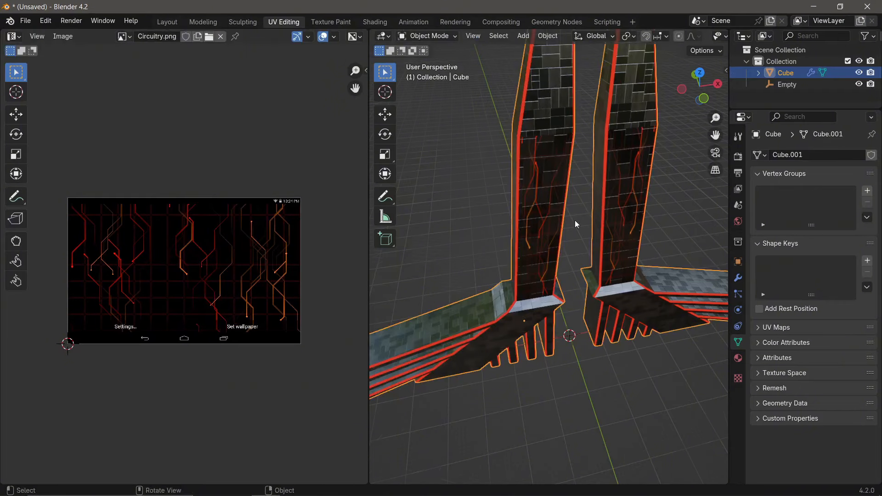
# In the Shading workspace, switch the scene's world from World.002 to World and darken its Background color to black
pyautogui.moveTo(575, 220); pyautogui.dragTo(523, 174, button='middle')
pyautogui.moveTo(460, 163); pyautogui.dragTo(536, 156, button='middle')
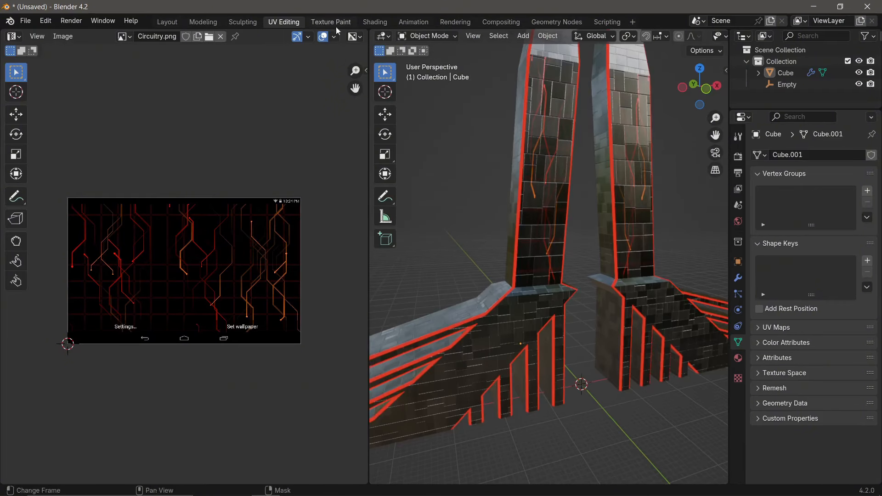
pyautogui.click(371, 24)
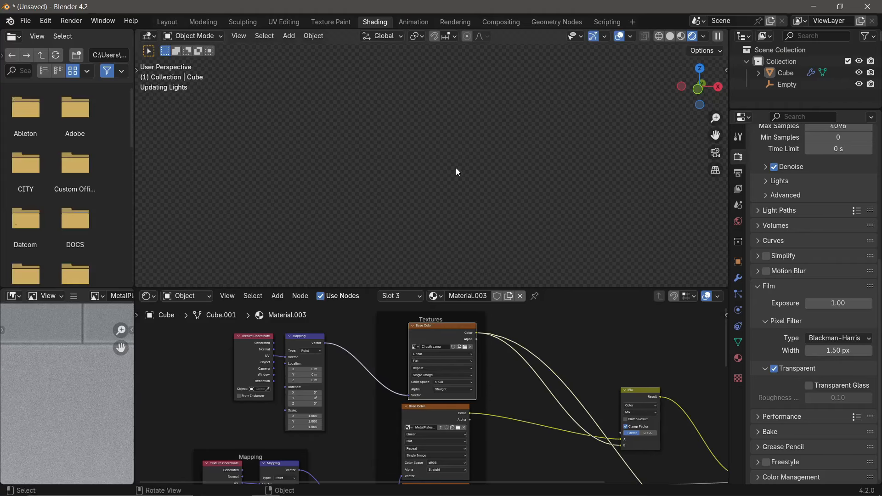
pyautogui.moveTo(471, 167); pyautogui.dragTo(443, 181, button='middle')
pyautogui.scroll(-3, 444, 180)
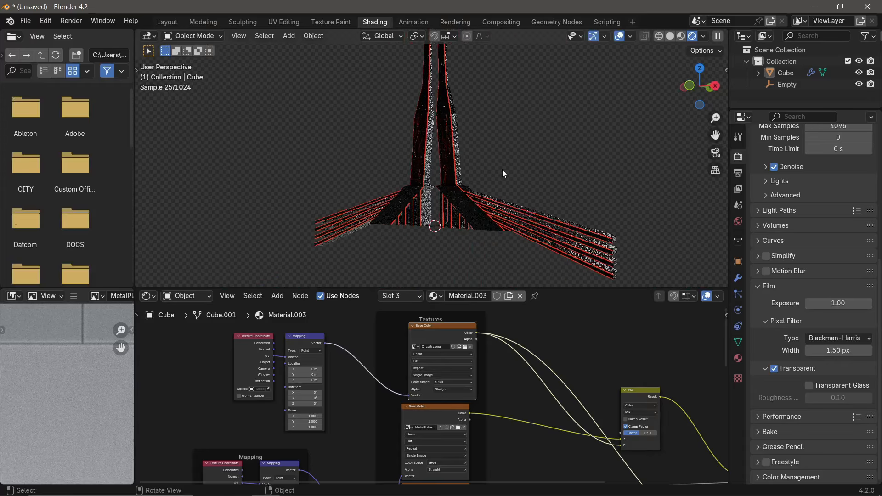
pyautogui.click(186, 296)
pyautogui.click(195, 336)
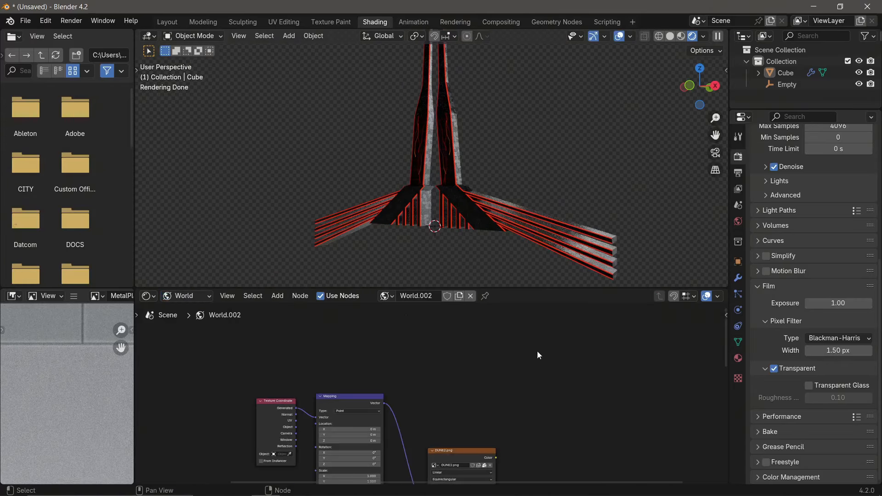
pyautogui.scroll(4, 377, 388)
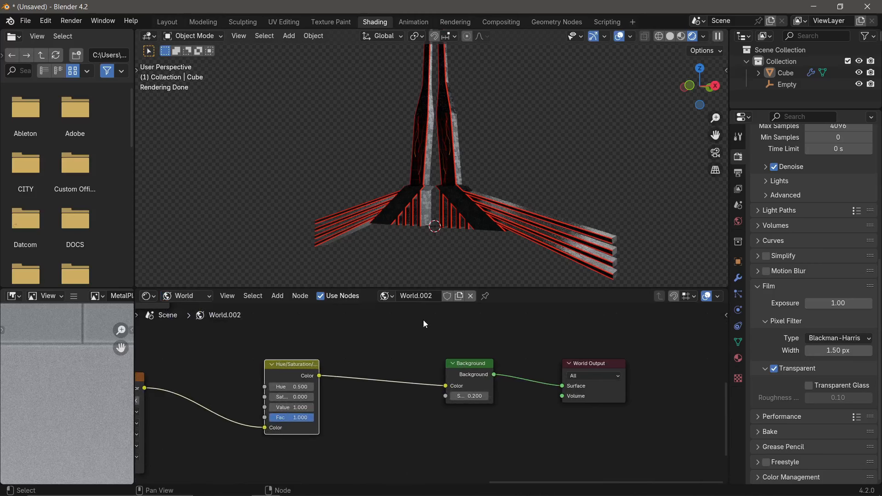
pyautogui.click(386, 296)
pyautogui.click(394, 309)
pyautogui.click(214, 386)
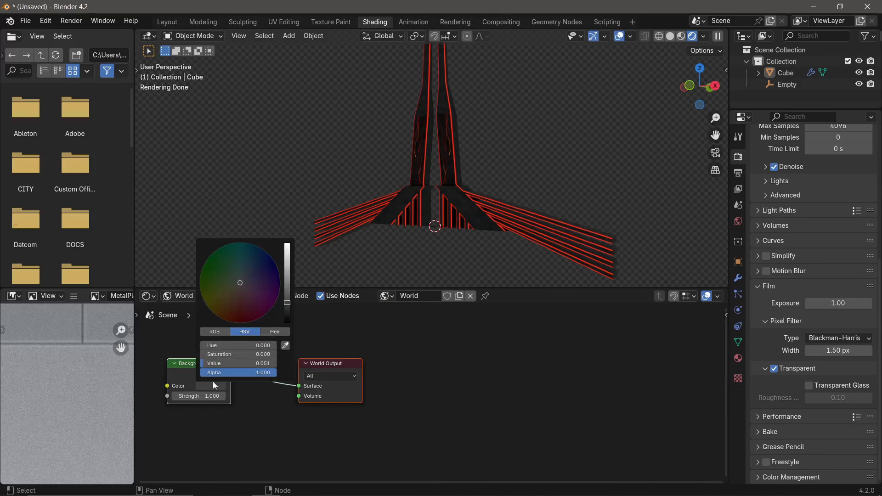
pyautogui.moveTo(290, 311); pyautogui.dragTo(289, 319)
# Select the tapered front face above the circuitry panel in front view and assign Material.003 to it
pyautogui.keyDown('alt'); pyautogui.moveTo(473, 172); pyautogui.dragTo(432, 174, button='middle'); pyautogui.keyUp('alt')
pyautogui.scroll(5, 431, 170)
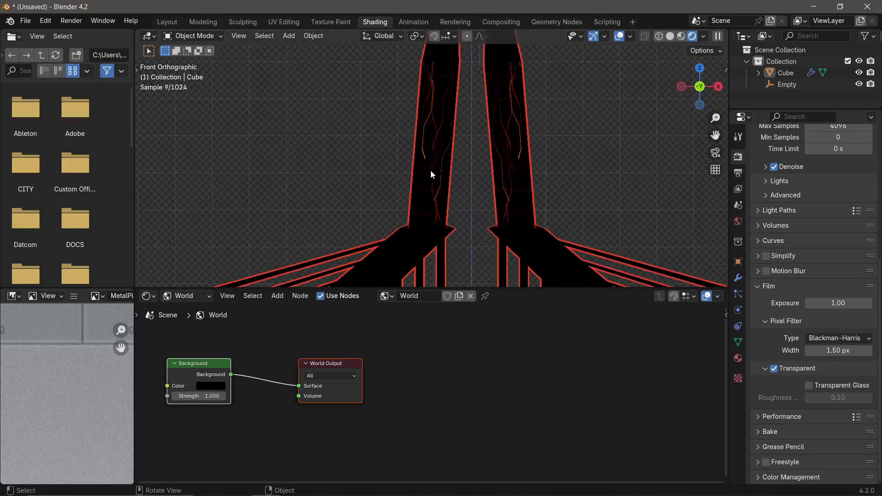
pyautogui.click(438, 129)
pyautogui.press('Tab')
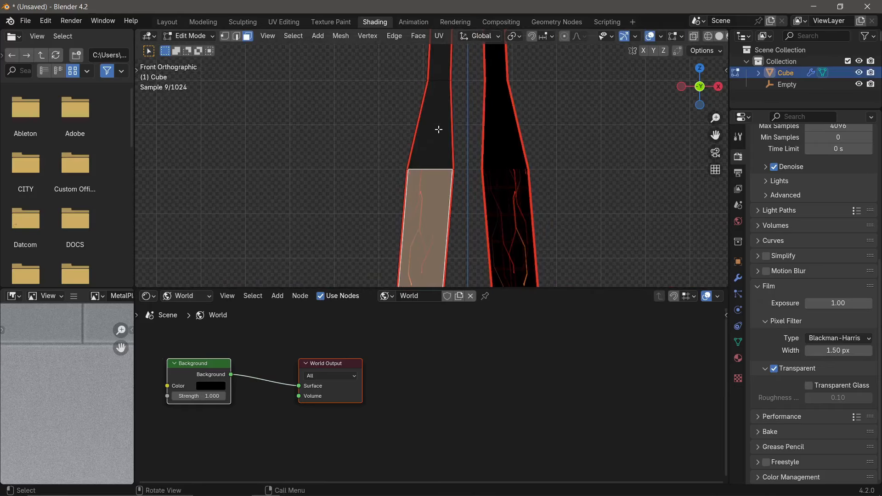
pyautogui.click(438, 129)
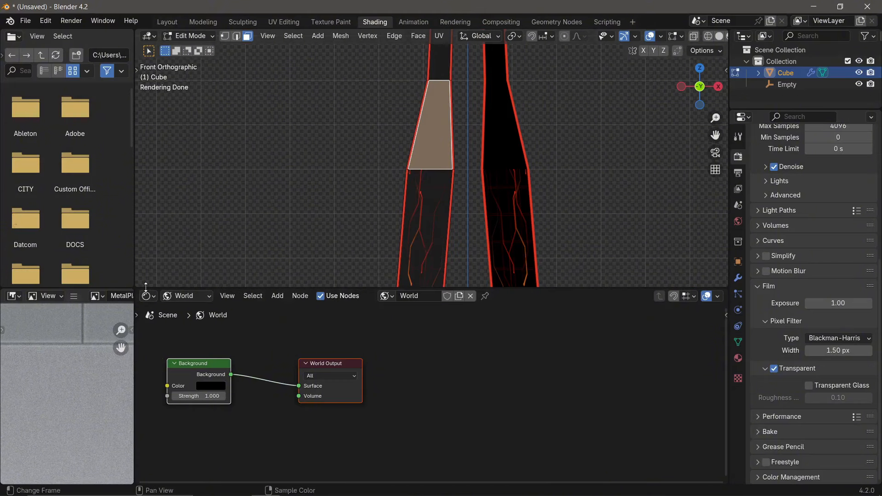
pyautogui.click(187, 296)
pyautogui.click(188, 325)
pyautogui.click(400, 296)
pyautogui.click(388, 344)
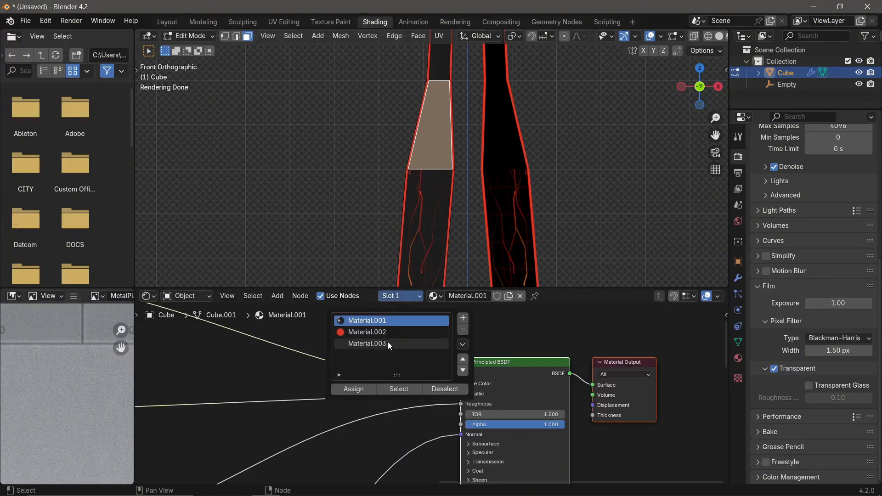
pyautogui.click(351, 388)
pyautogui.press('Tab')
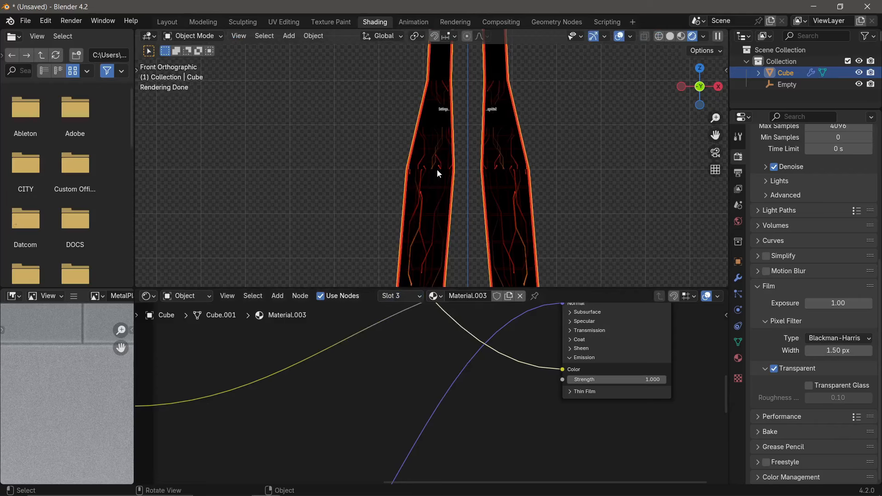
# Undo back to the selected tapered front face in Edit Mode and move its UV face onto Circuitry.png in the UV Editing workspace
pyautogui.hotkey('ctrl', 'z')
pyautogui.hotkey('ctrl', 'z')
pyautogui.hotkey('ctrl', 'z')
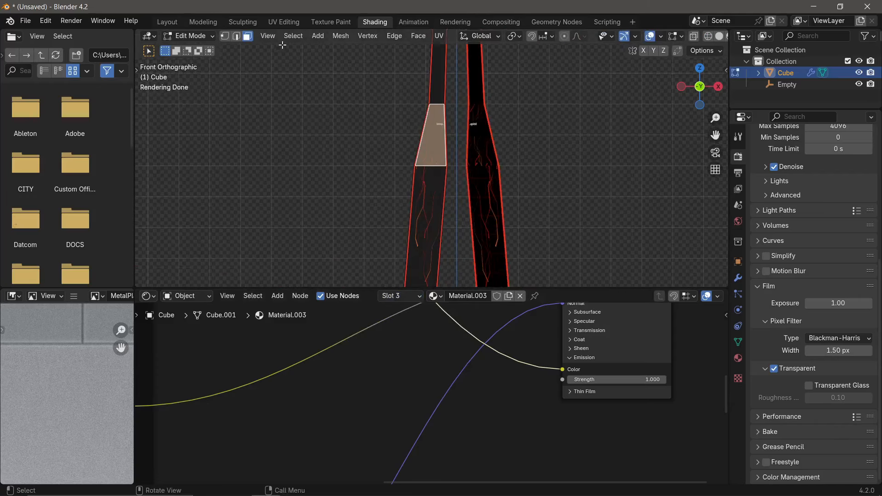
pyautogui.click(272, 21)
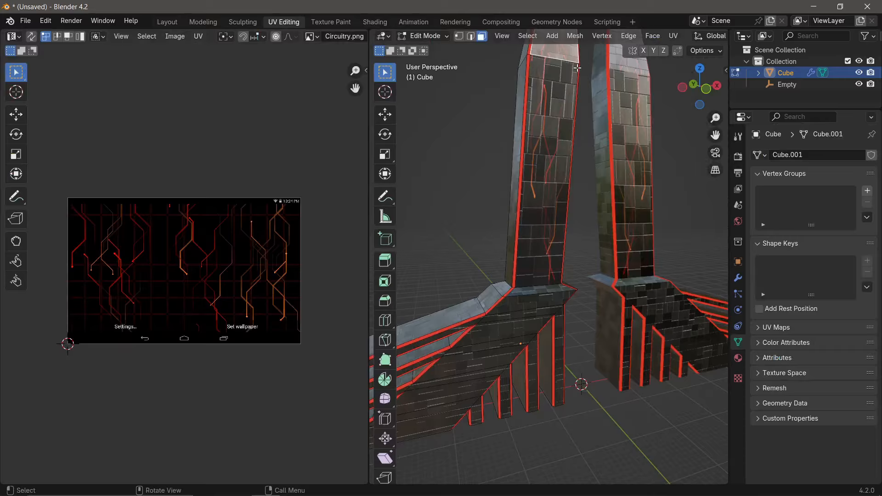
pyautogui.moveTo(577, 68); pyautogui.dragTo(430, 211, button='middle')
pyautogui.scroll(-6, 280, 296)
pyautogui.scroll(2, 283, 291)
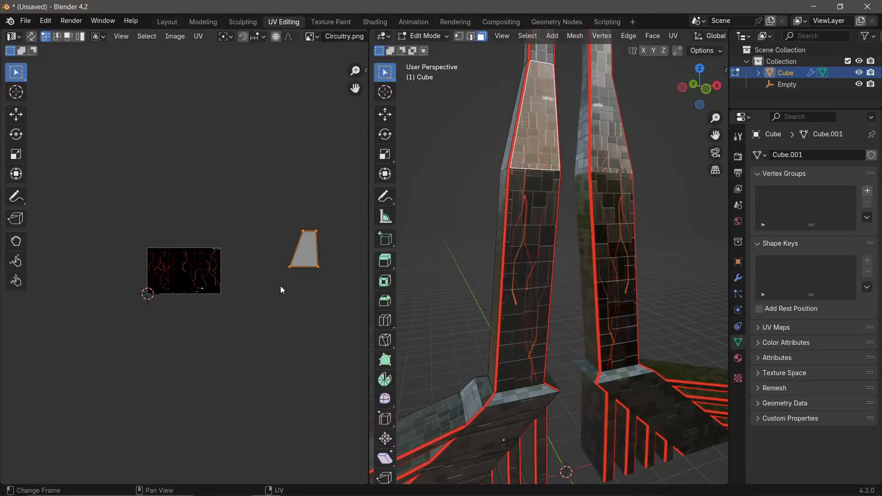
pyautogui.press('g')
pyautogui.click(167, 299)
# Shrink the tapered face's UVs and position them over the leftmost circuit traces of Circuitry.png, above the Settings caption, and return to Object Mode
pyautogui.scroll(6, 194, 261)
pyautogui.press('s')
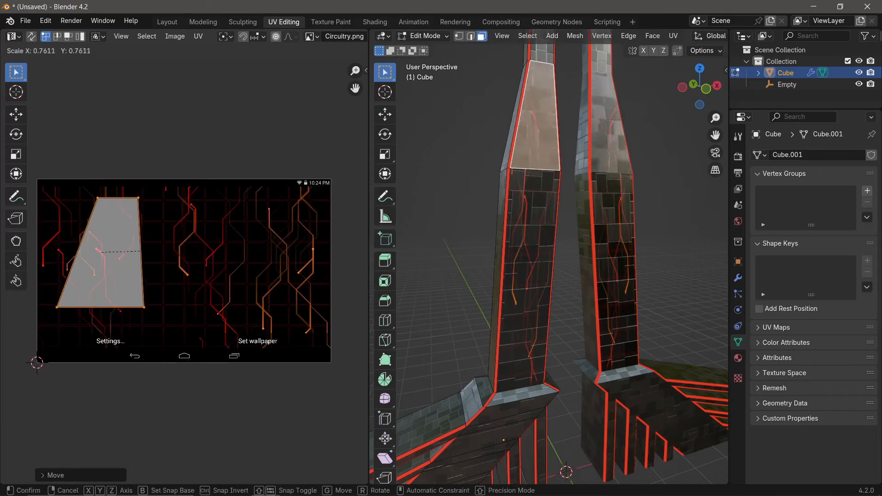
pyautogui.click(135, 252)
pyautogui.press('g')
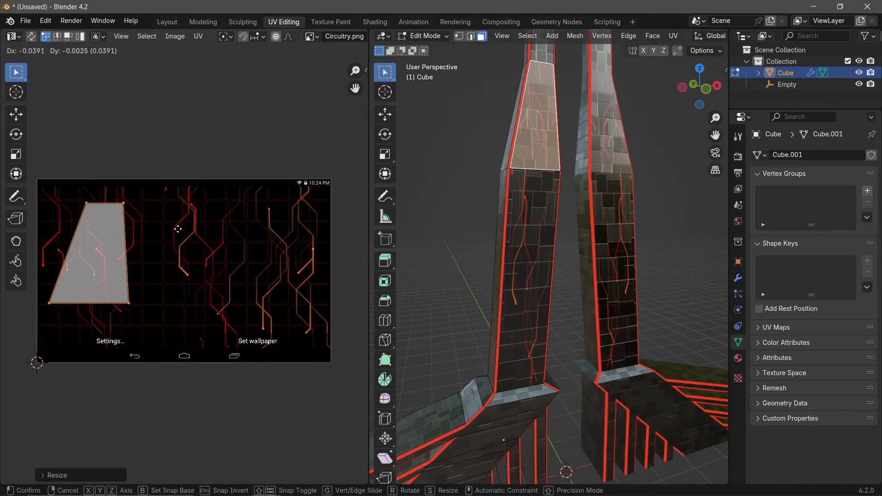
pyautogui.click(125, 236)
pyautogui.press('r')
pyautogui.click(198, 199)
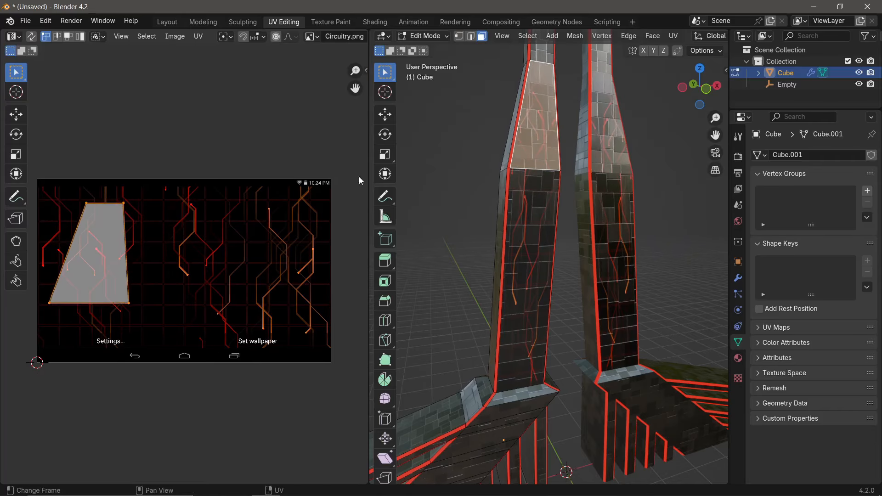
pyautogui.press('Tab')
# Inspect the circuitry on the columns and the whole tower in the Shading workspace's rendered view
pyautogui.scroll(-5, 555, 178)
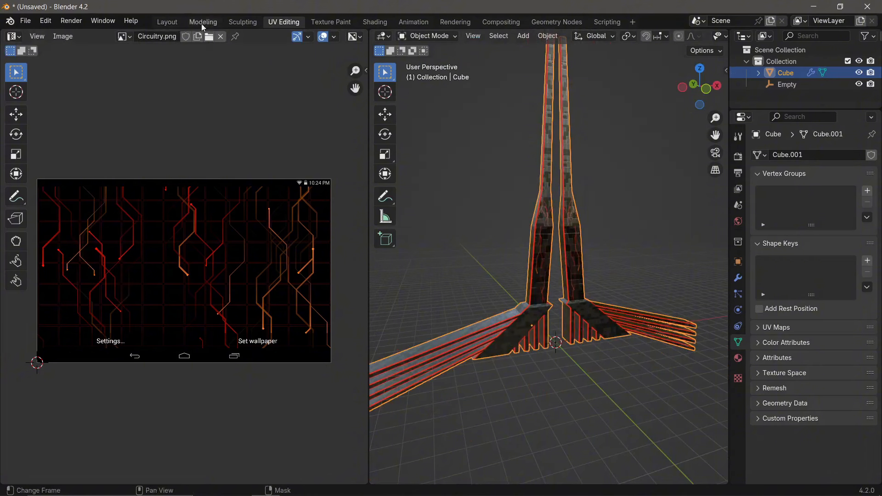
pyautogui.click(377, 21)
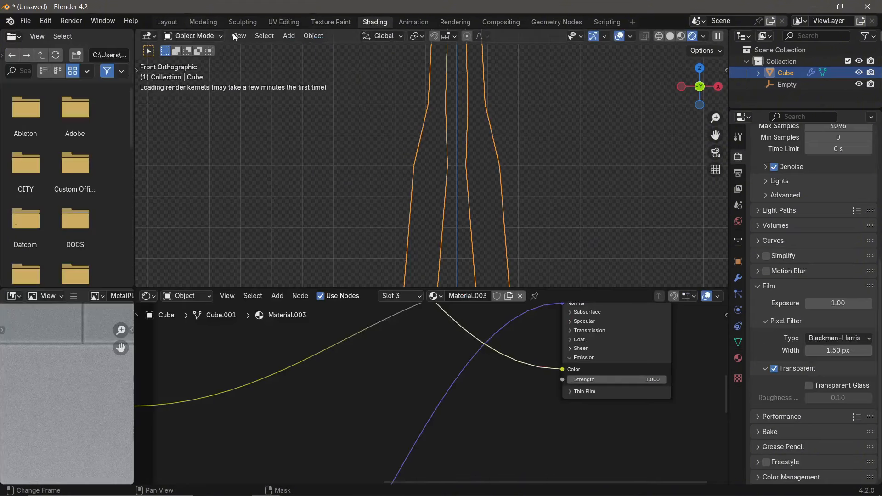
pyautogui.scroll(-3, 423, 174)
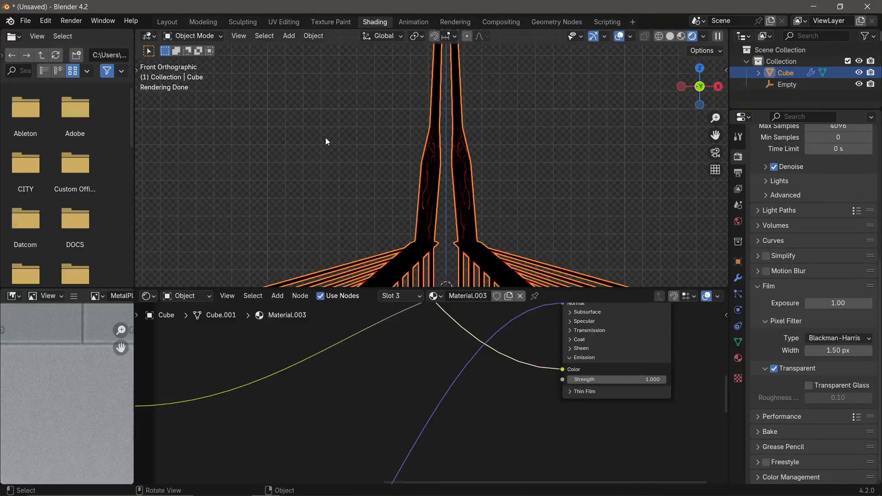
pyautogui.scroll(-8, 447, 187)
pyautogui.moveTo(447, 187); pyautogui.dragTo(409, 199, button='middle')
pyautogui.scroll(8, 409, 197)
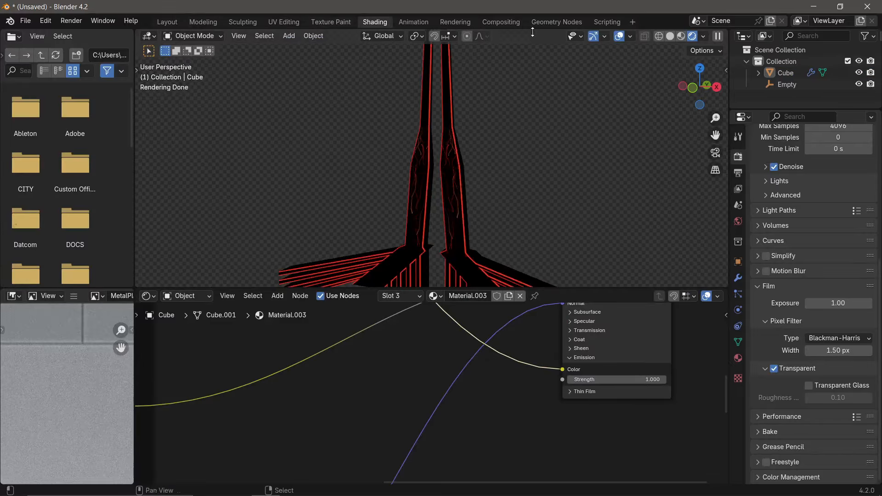
pyautogui.scroll(-6, 422, 165)
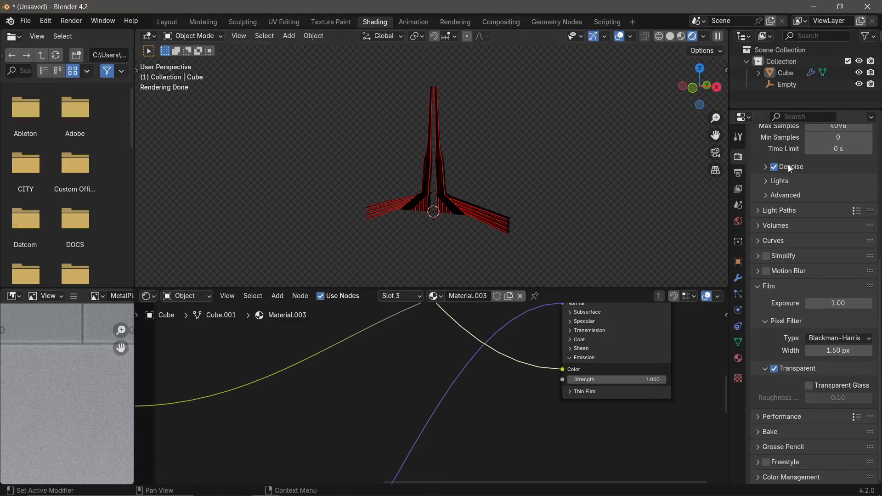
# Examine the tower's columns, base and side wings from several angles in the Layout workspace's rendered view
pyautogui.click(168, 21)
pyautogui.scroll(-2, 462, 212)
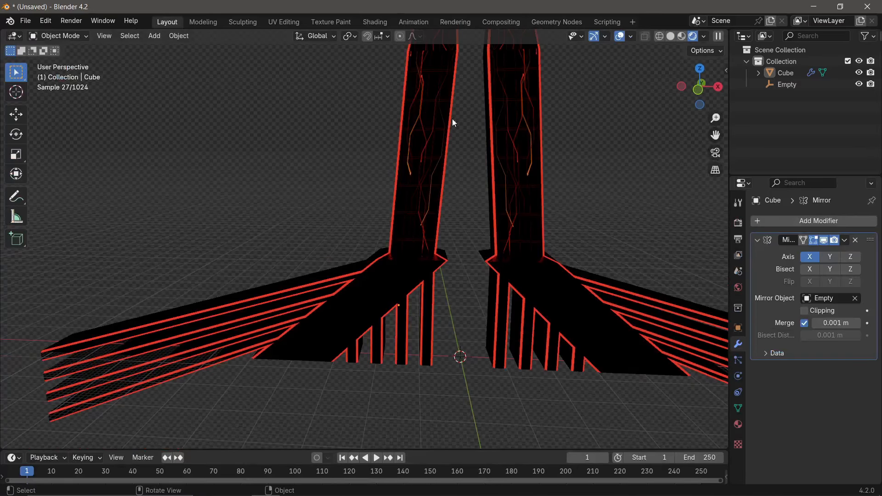
pyautogui.scroll(-2, 483, 211)
pyautogui.moveTo(376, 157); pyautogui.dragTo(347, 159, button='middle')
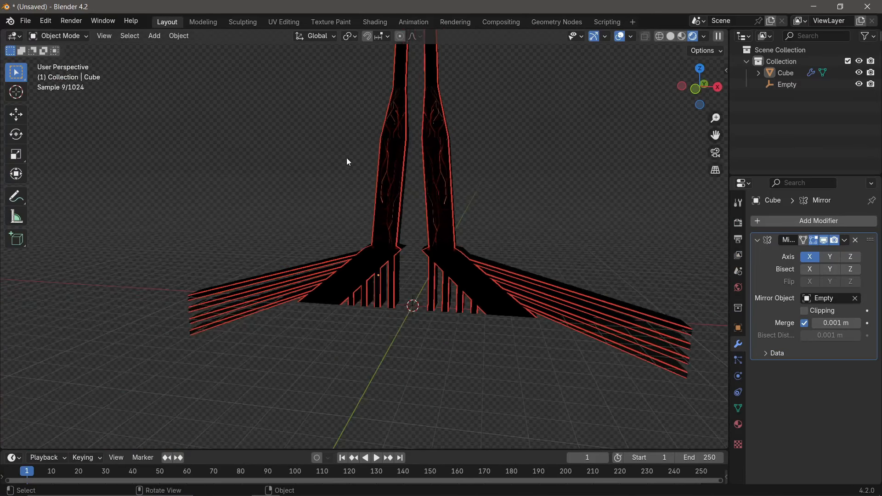
pyautogui.scroll(5, 327, 211)
pyautogui.moveTo(307, 233); pyautogui.dragTo(353, 223, button='middle')
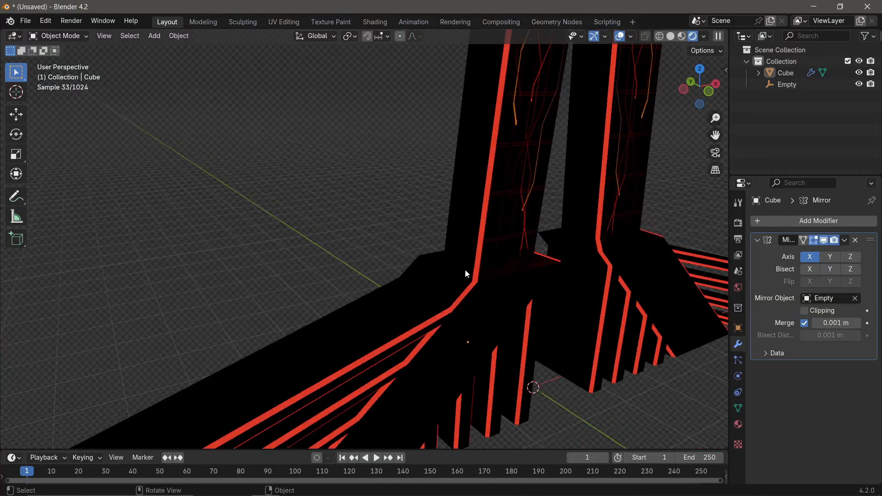
# Switch the Layout viewport to solid shading and examine the geometry where the columns meet the base
pyautogui.click(671, 36)
pyautogui.scroll(-5, 482, 238)
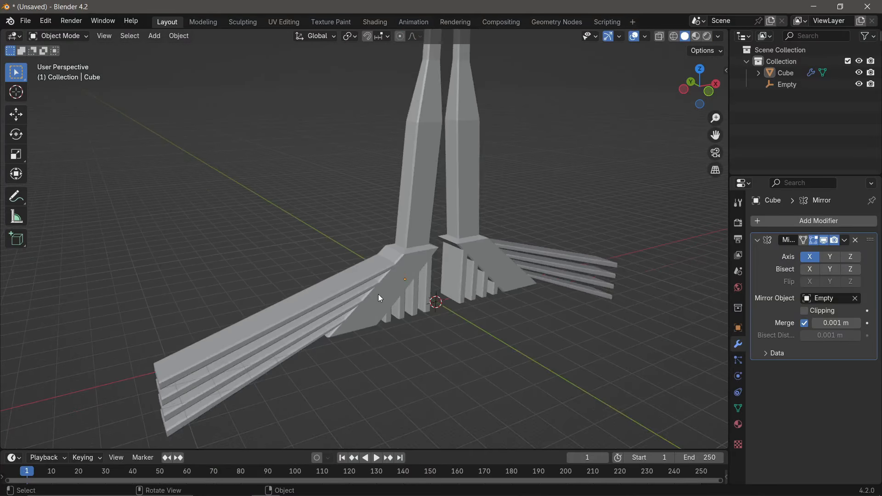
pyautogui.moveTo(380, 298); pyautogui.dragTo(325, 288, button='middle')
pyautogui.scroll(5, 347, 330)
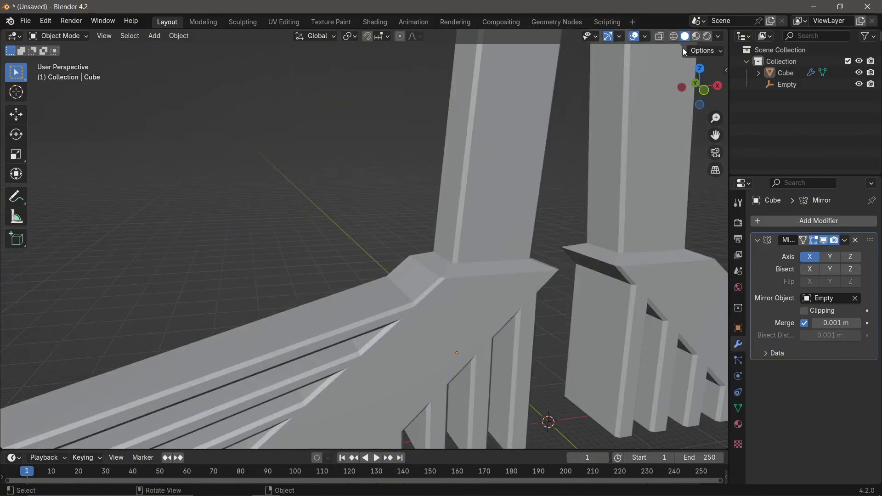
# Return the viewport to rendered shading and review the glowing trim up close, in front view and in perspective
pyautogui.click(707, 37)
pyautogui.keyDown('shift'); pyautogui.moveTo(387, 330); pyautogui.dragTo(397, 239, button='middle'); pyautogui.keyUp('shift')
pyautogui.moveTo(459, 294); pyautogui.dragTo(302, 255, button='middle')
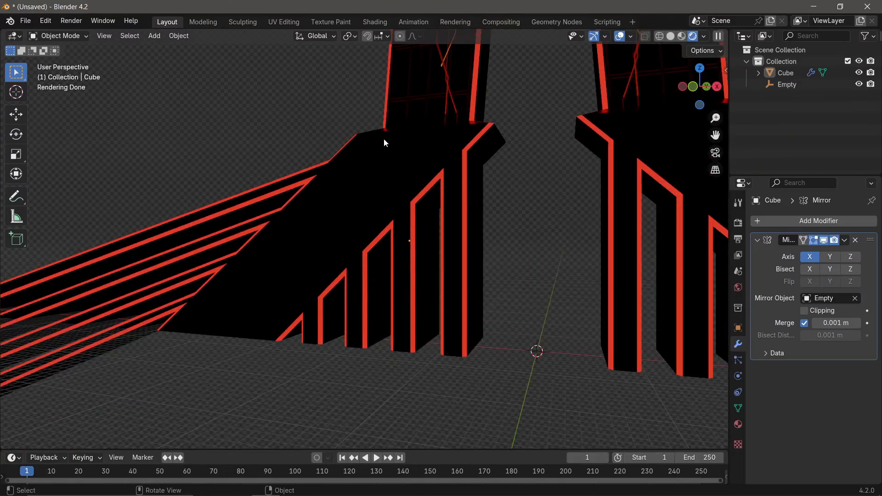
pyautogui.moveTo(385, 142); pyautogui.dragTo(481, 87, button='middle')
pyautogui.press('KP_1')
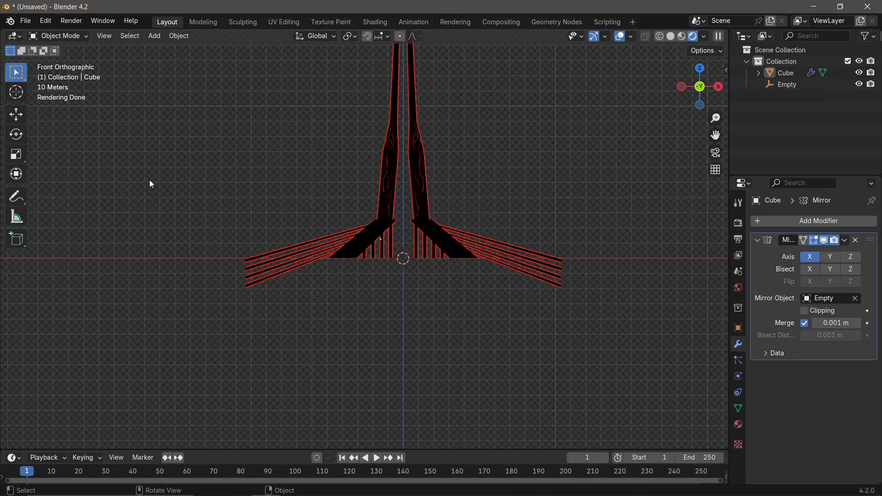
pyautogui.moveTo(492, 120); pyautogui.dragTo(425, 174, button='middle')
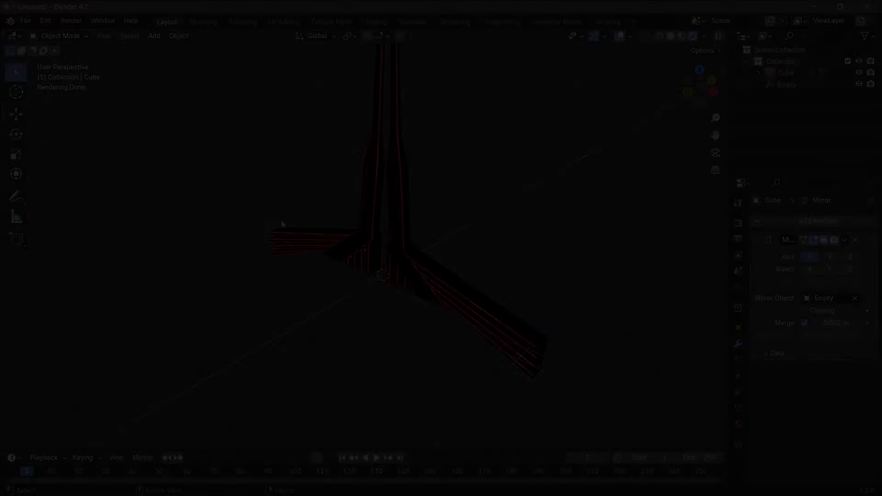